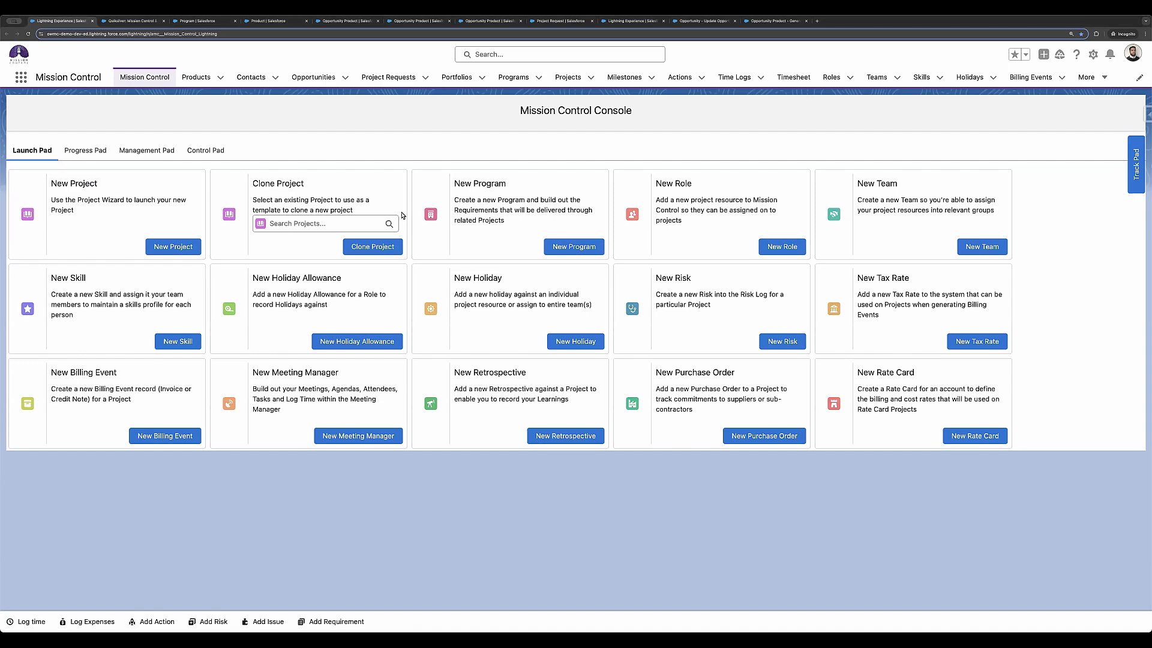
Step: Switch to the Quiksilver: Mission Control & IntelliMail opportunity and collapse its Project Auto Generation section
{"action": "left_click", "coordinate": [149, 22]}
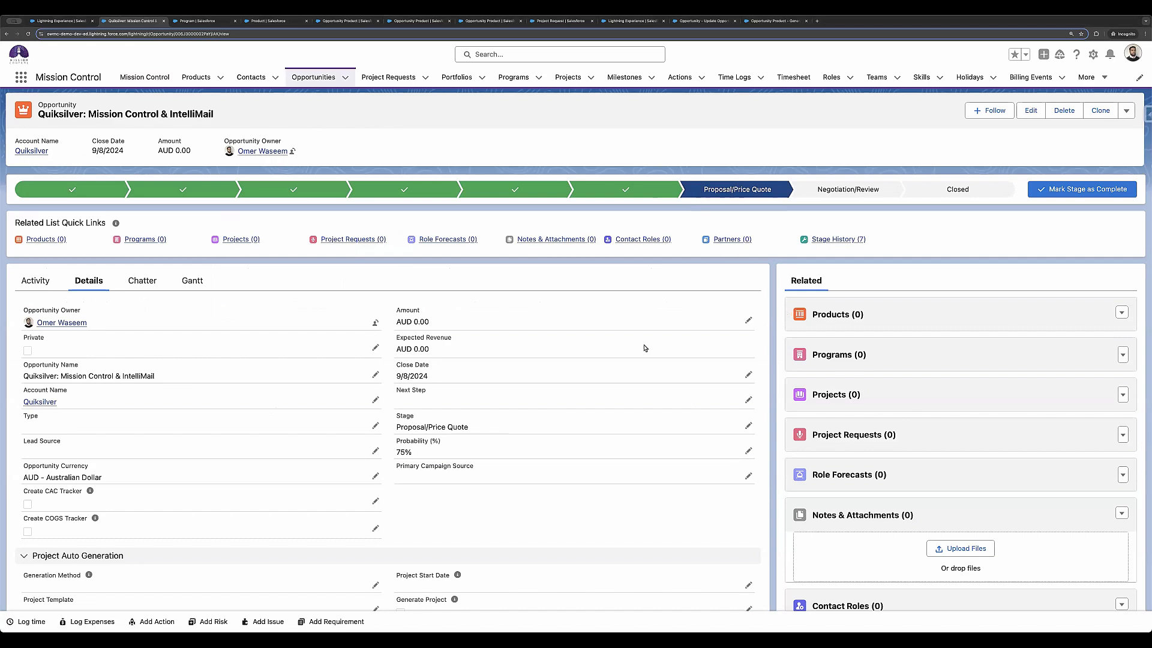
{"action": "scroll", "coordinate": [322, 482], "scroll_direction": "down", "scroll_amount": 2}
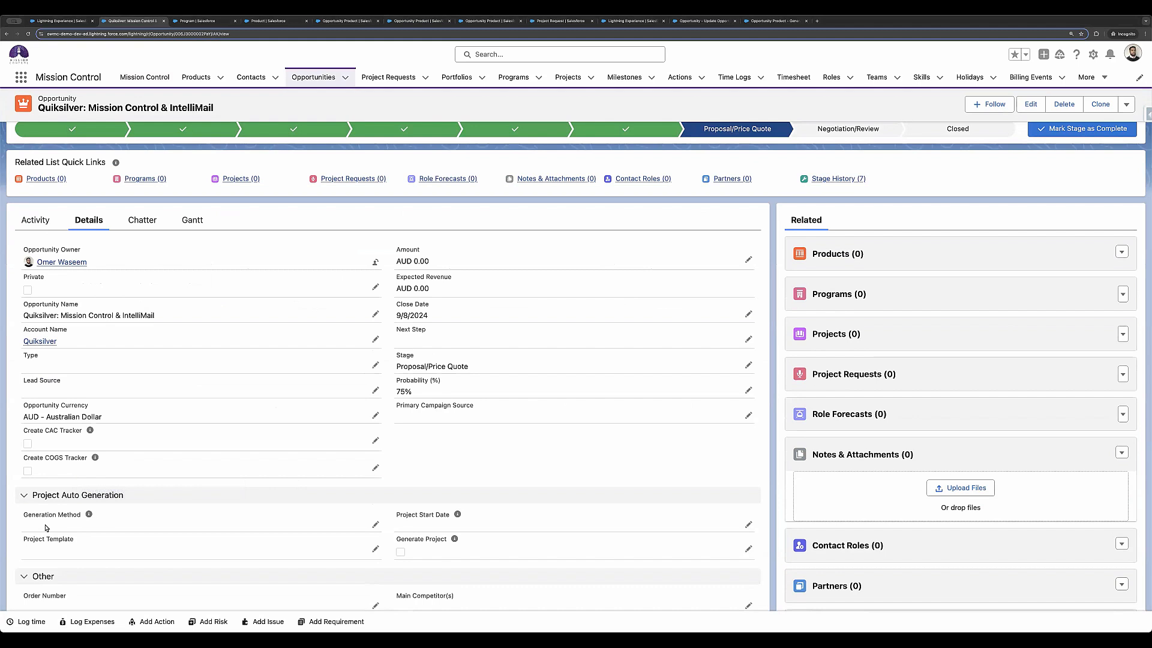
{"action": "left_click", "coordinate": [60, 500]}
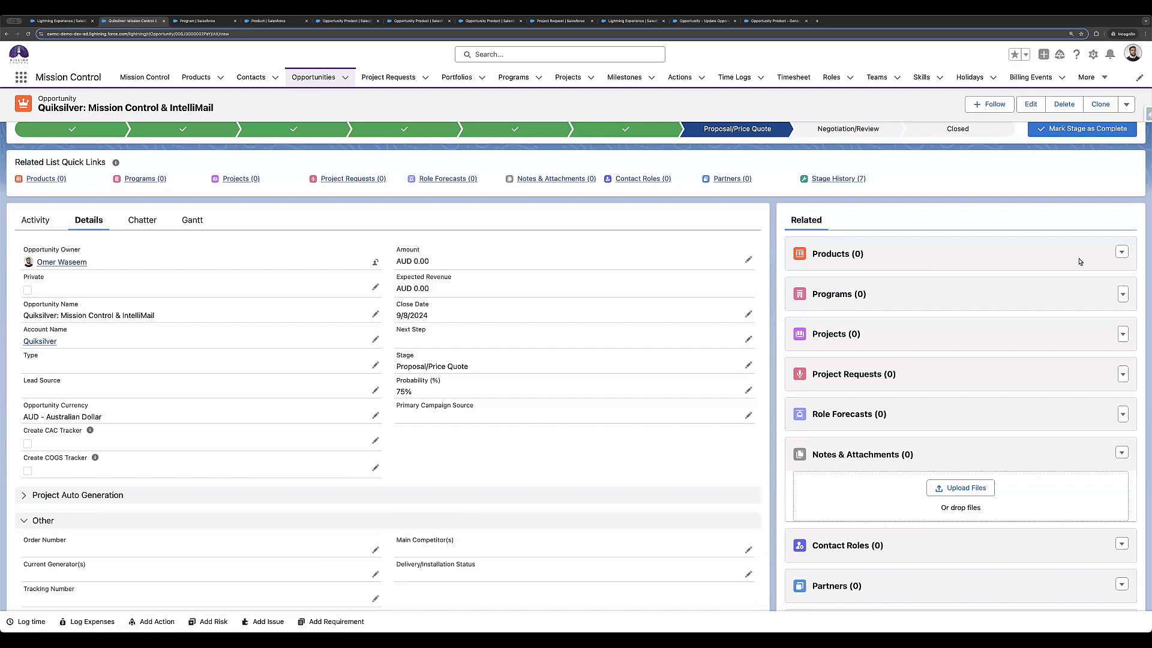
Step: Choose IntelliMail Implementation, MC Gold implementation bundle and MC Licenses as products to add to the opportunity
{"action": "left_click", "coordinate": [1122, 252]}
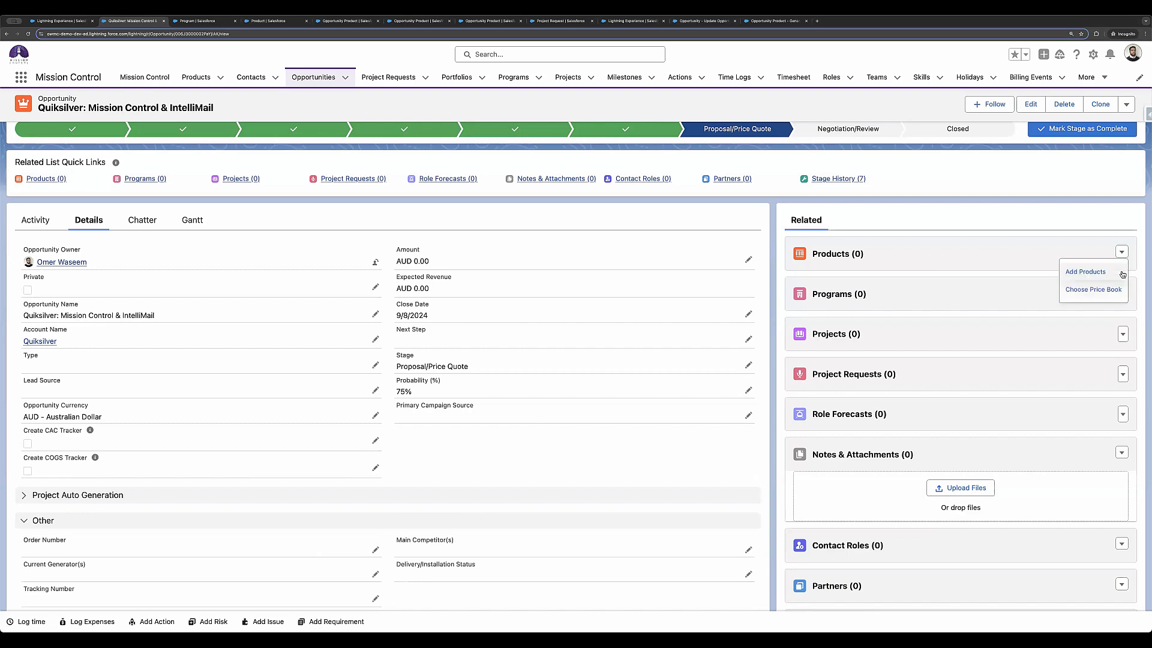
{"action": "left_click", "coordinate": [1109, 274]}
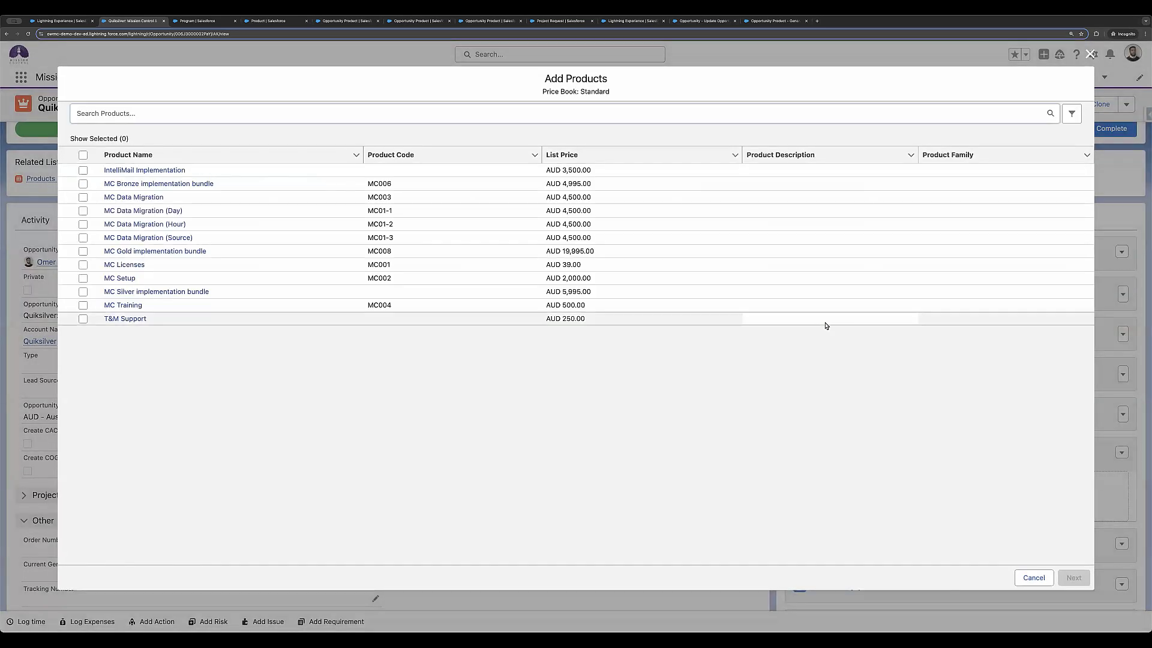
{"action": "left_click", "coordinate": [84, 171]}
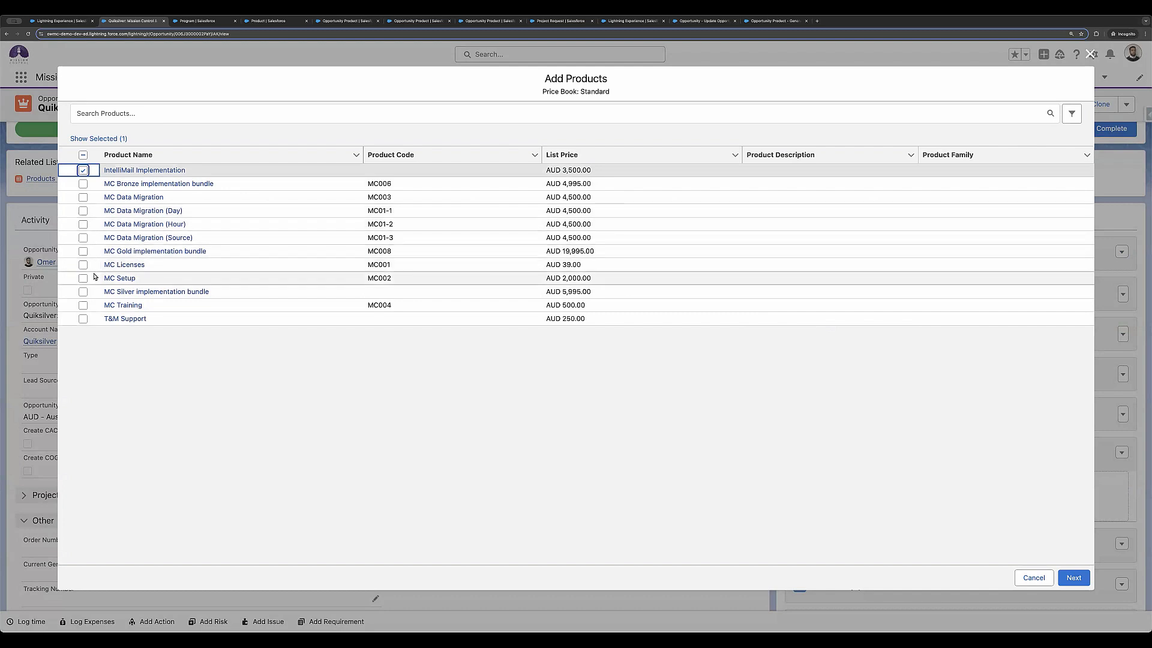
{"action": "left_click", "coordinate": [83, 252]}
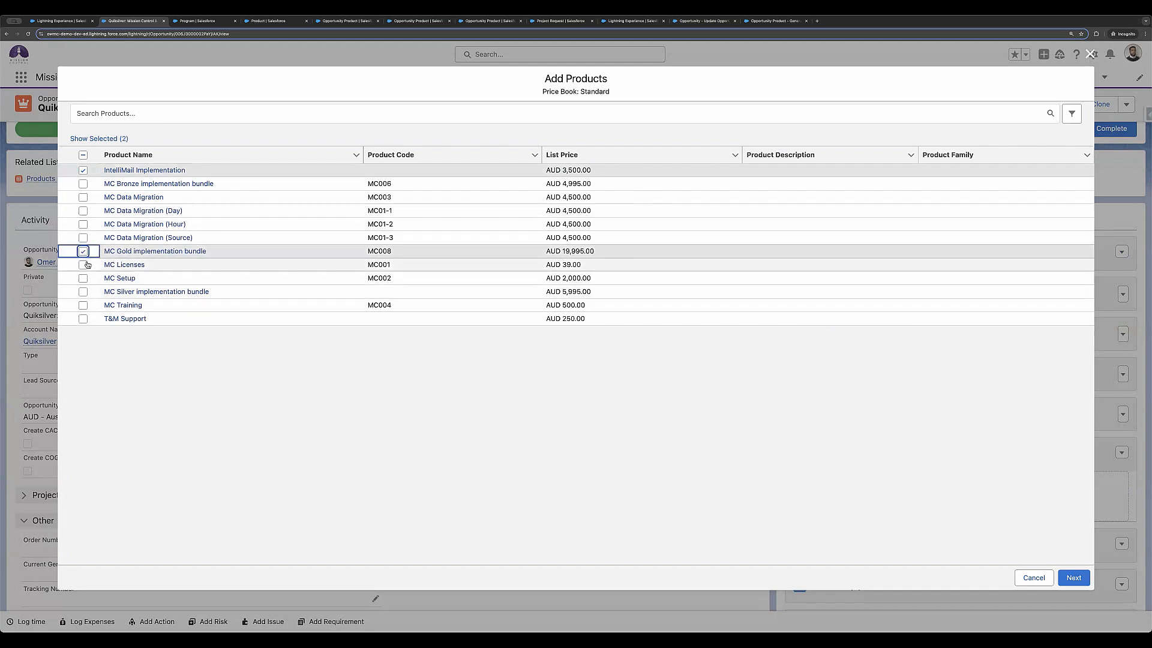
{"action": "left_click", "coordinate": [84, 265]}
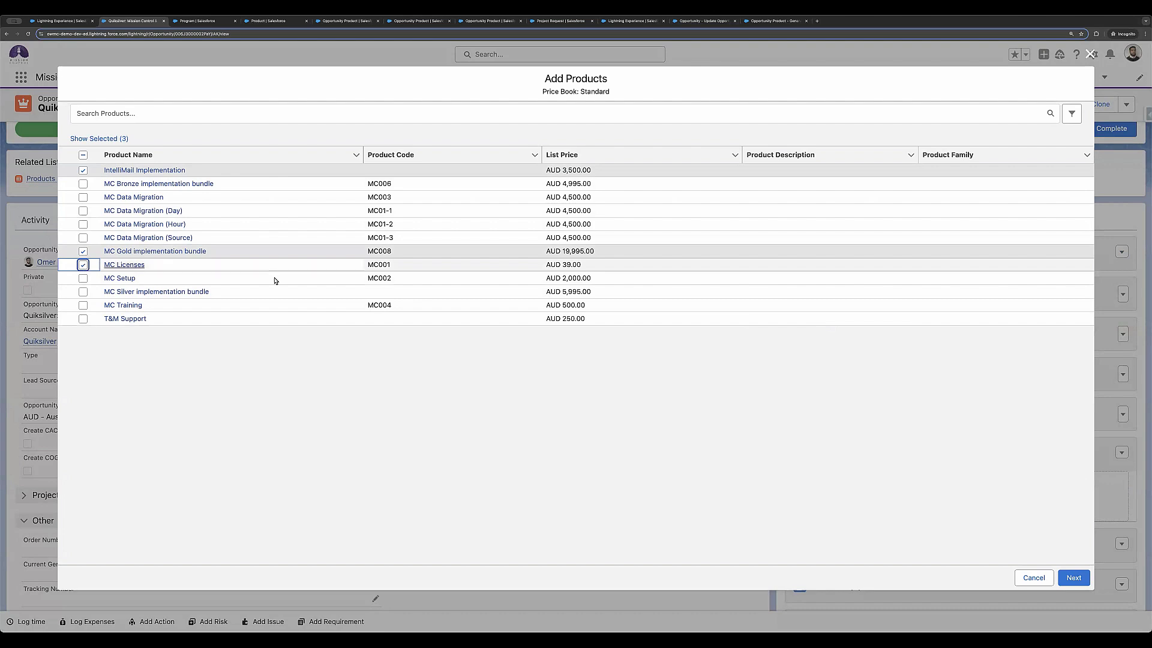
{"action": "left_click", "coordinate": [1075, 579]}
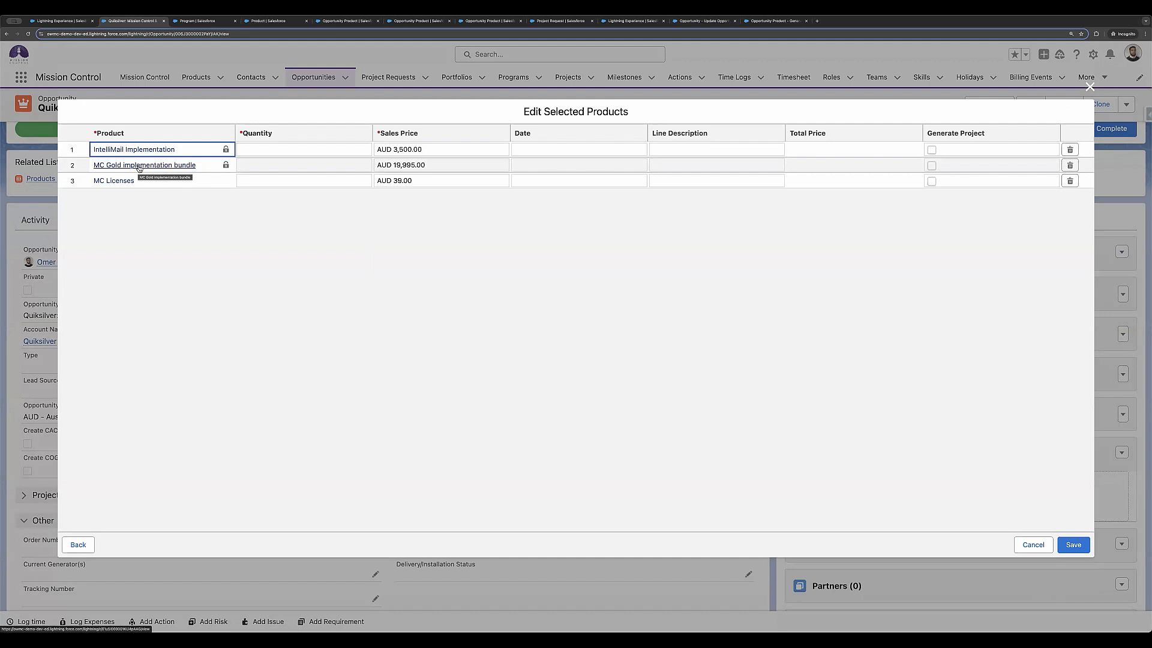
Step: Set the quantities to 1 for IntelliMail Implementation, 1 for MC Gold implementation bundle and 30 for MC Licenses, and save the products
{"action": "left_click", "coordinate": [294, 150]}
{"action": "type", "text": "1.00"}
{"action": "left_click", "coordinate": [294, 219]}
{"action": "left_click", "coordinate": [307, 165]}
{"action": "type", "text": "1"}
{"action": "left_click", "coordinate": [314, 202]}
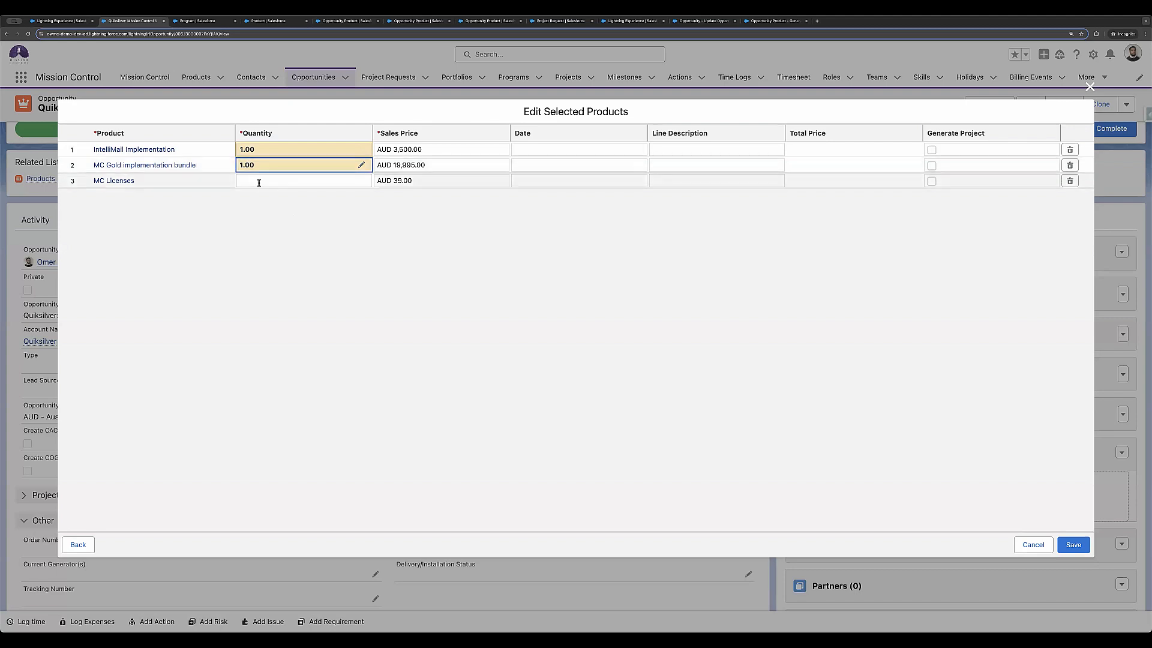
{"action": "left_click", "coordinate": [256, 181]}
{"action": "type", "text": "30"}
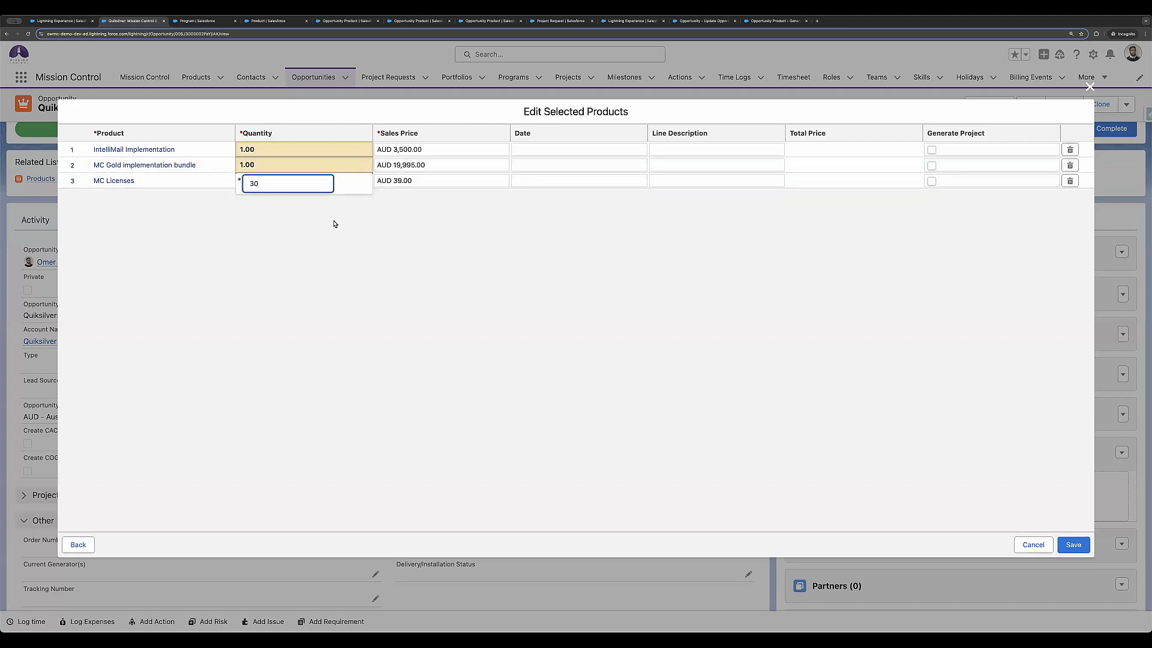
{"action": "left_click", "coordinate": [398, 236]}
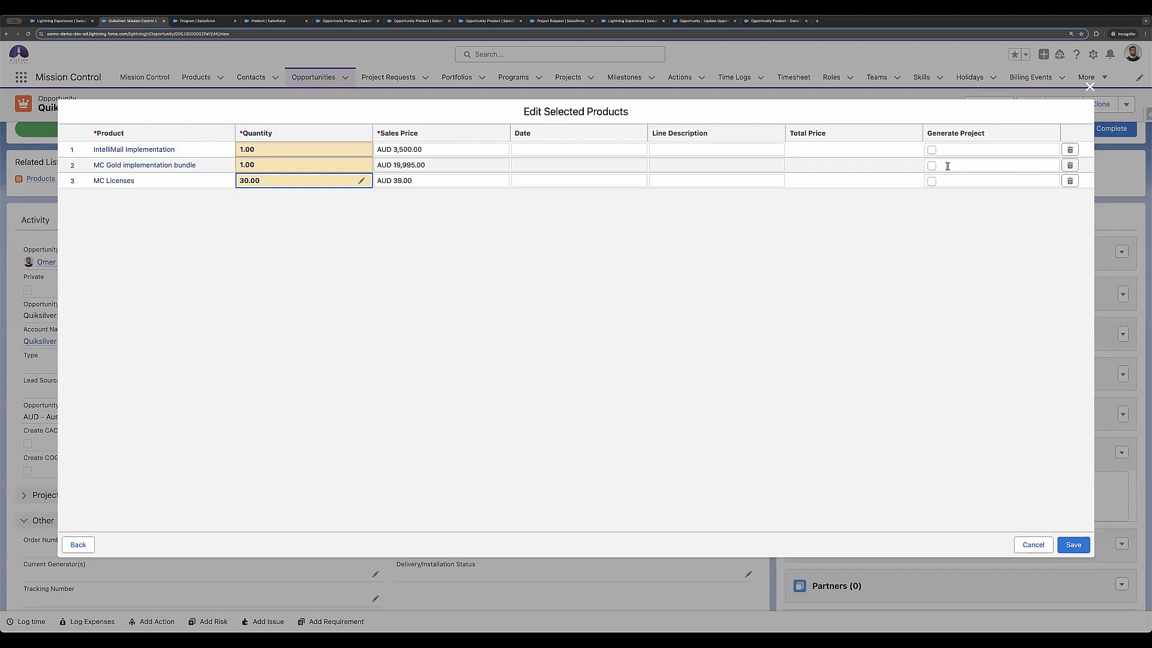
{"action": "left_click", "coordinate": [942, 200]}
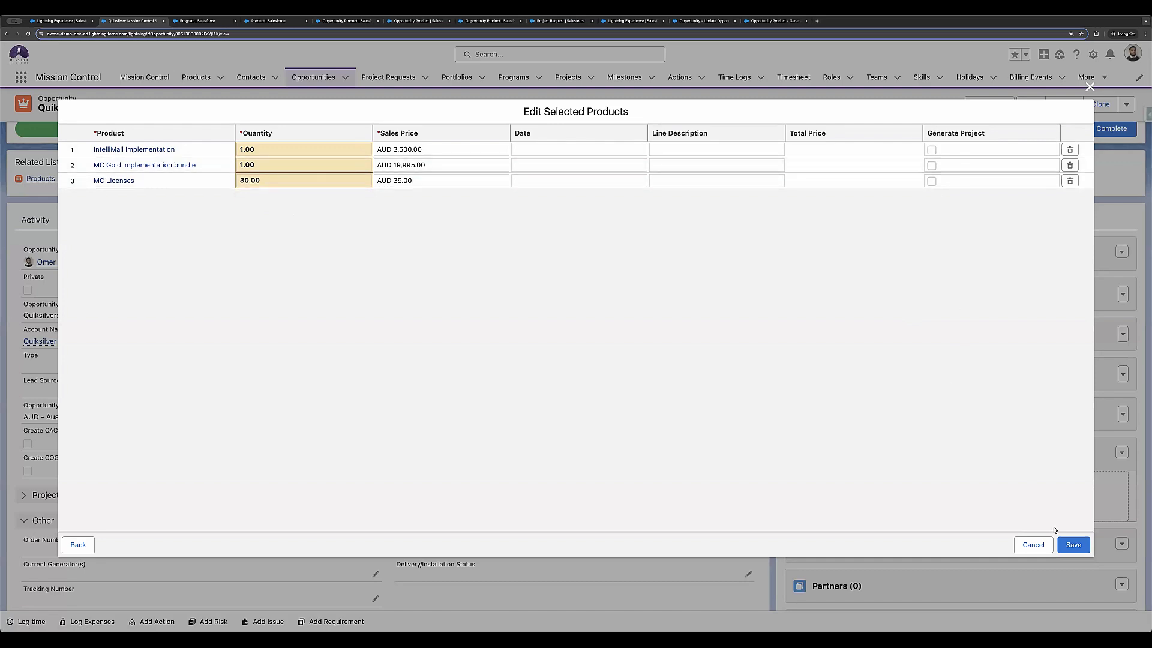
{"action": "left_click", "coordinate": [1078, 547]}
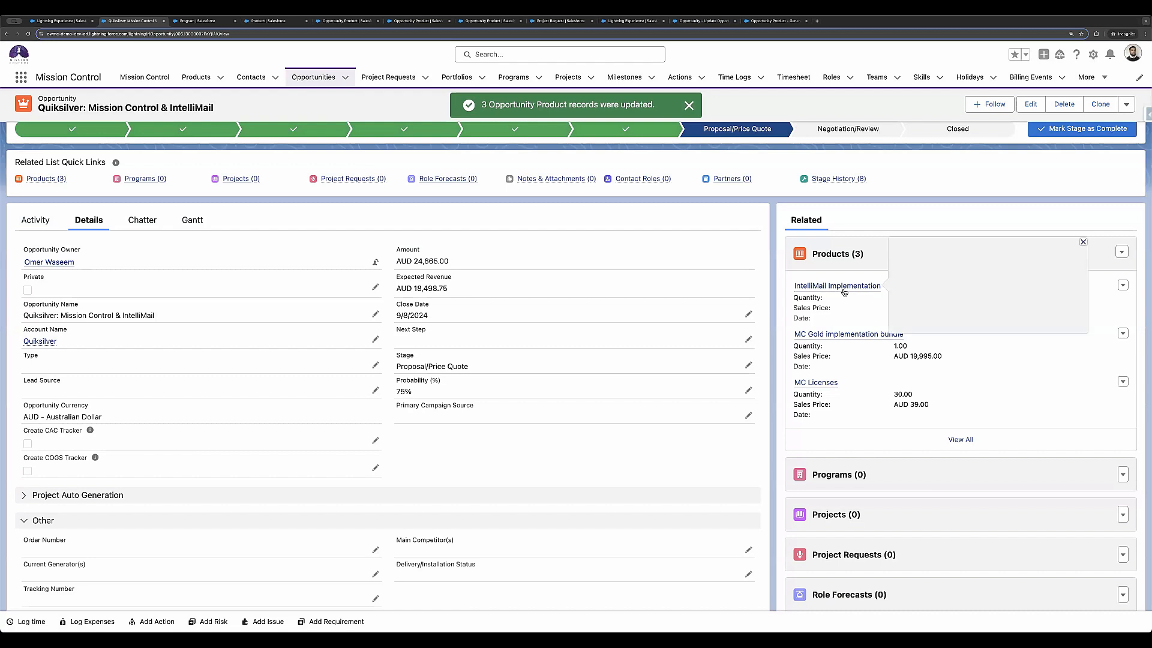
Step: Open each of the opportunity's three product line items in its own browser tab
{"action": "left_click", "coordinate": [843, 291], "text": "super"}
{"action": "left_click", "coordinate": [852, 336], "text": "super"}
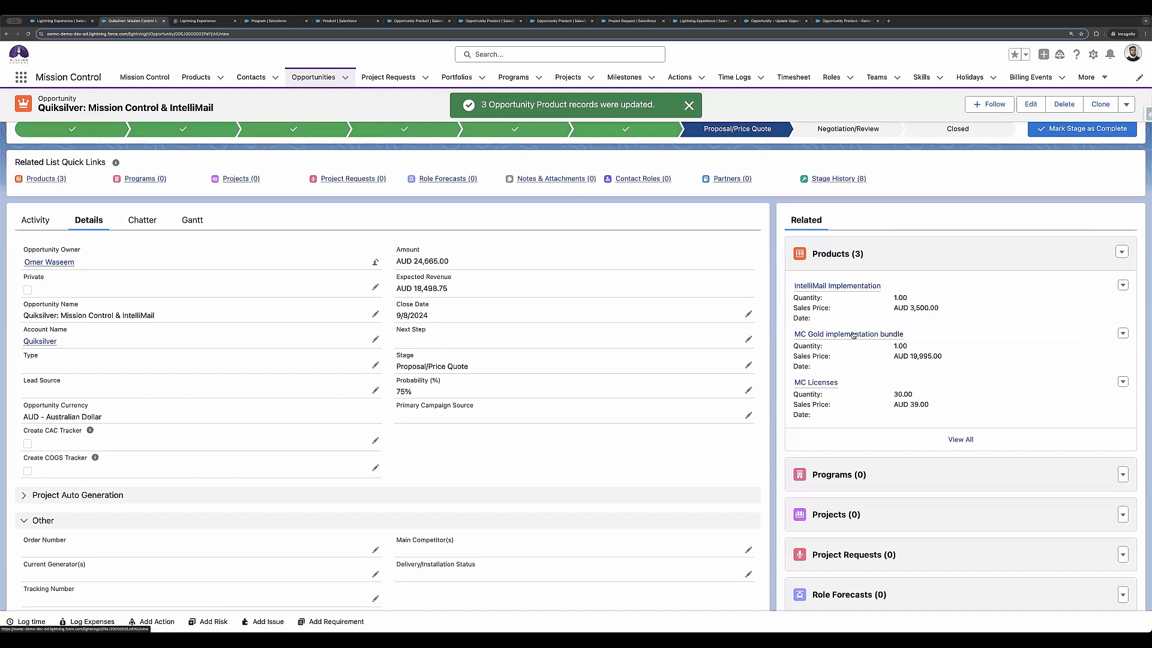
{"action": "left_click", "coordinate": [809, 385], "text": "super"}
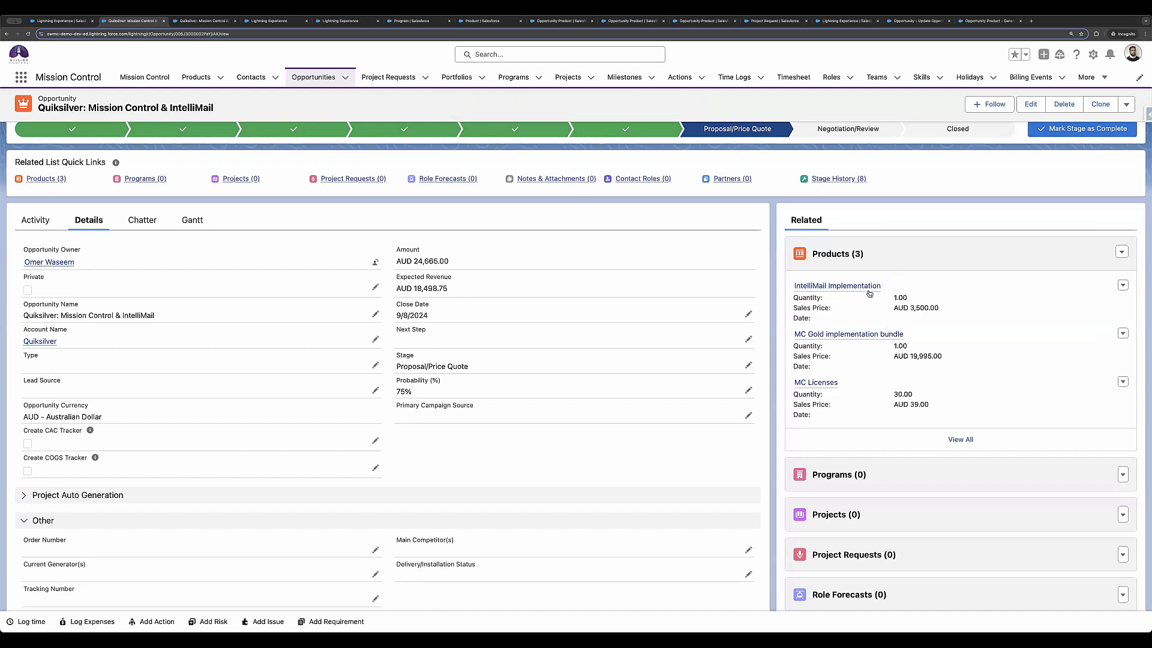
{"action": "mouse_move", "coordinate": [869, 294]}
Step: Open the underlying product record from the IntelliMail Implementation, MC Gold implementation bundle and MC Licenses line items
{"action": "left_click", "coordinate": [196, 24]}
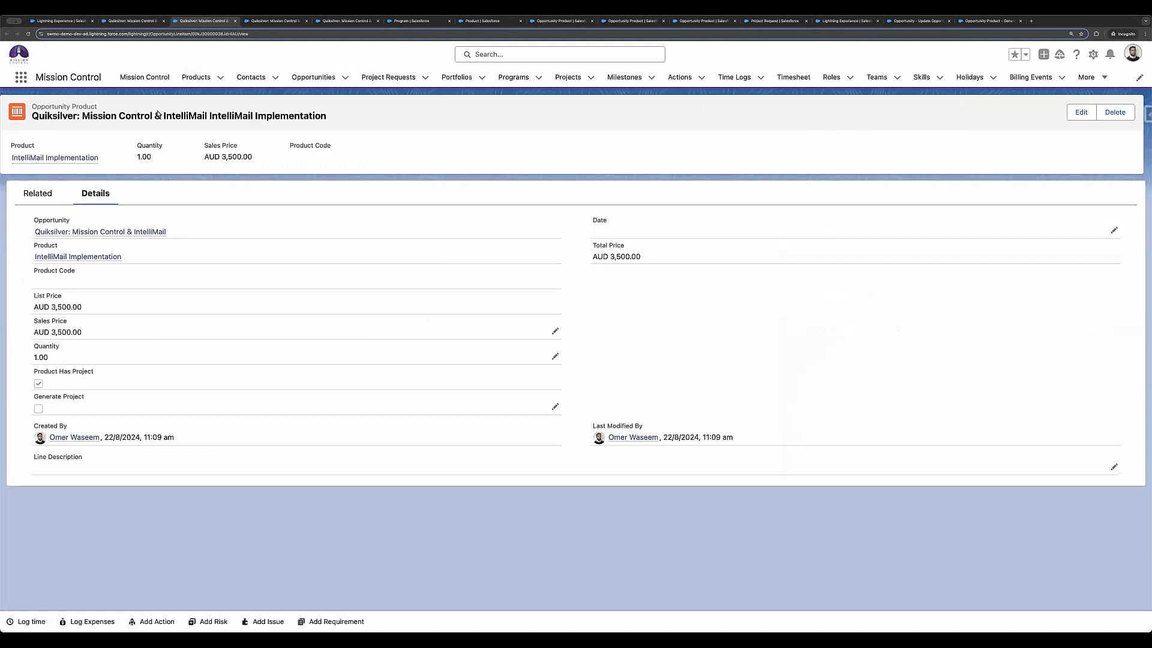
{"action": "left_click", "coordinate": [85, 256]}
{"action": "left_click", "coordinate": [267, 22]}
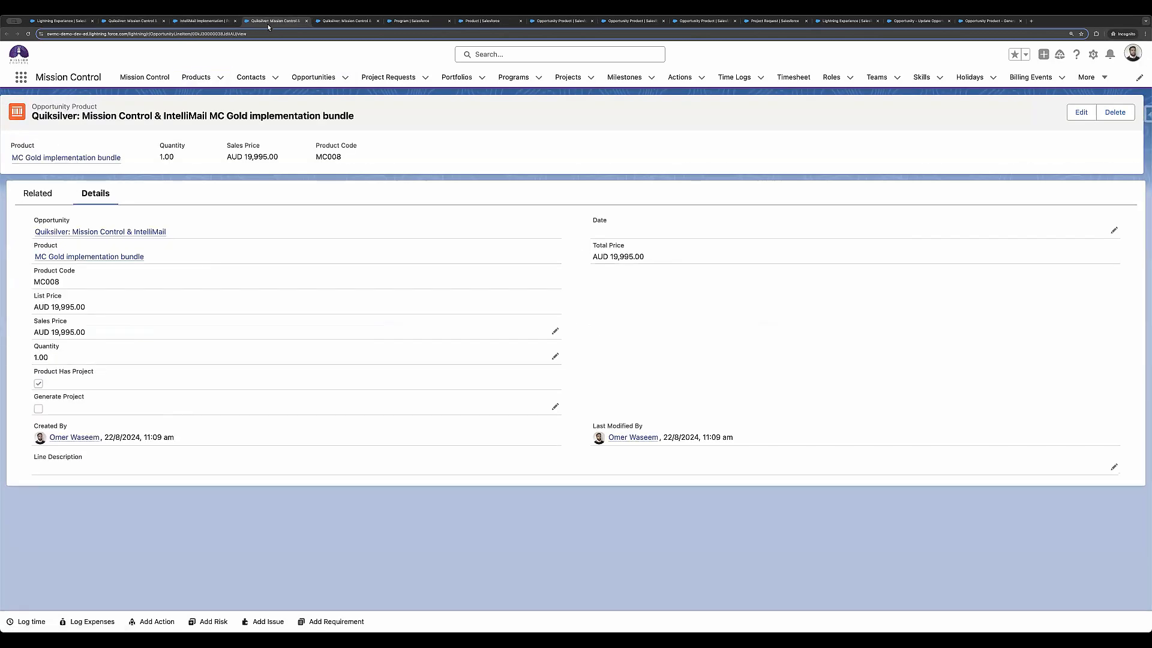
{"action": "left_click", "coordinate": [76, 256]}
{"action": "left_click", "coordinate": [346, 21]}
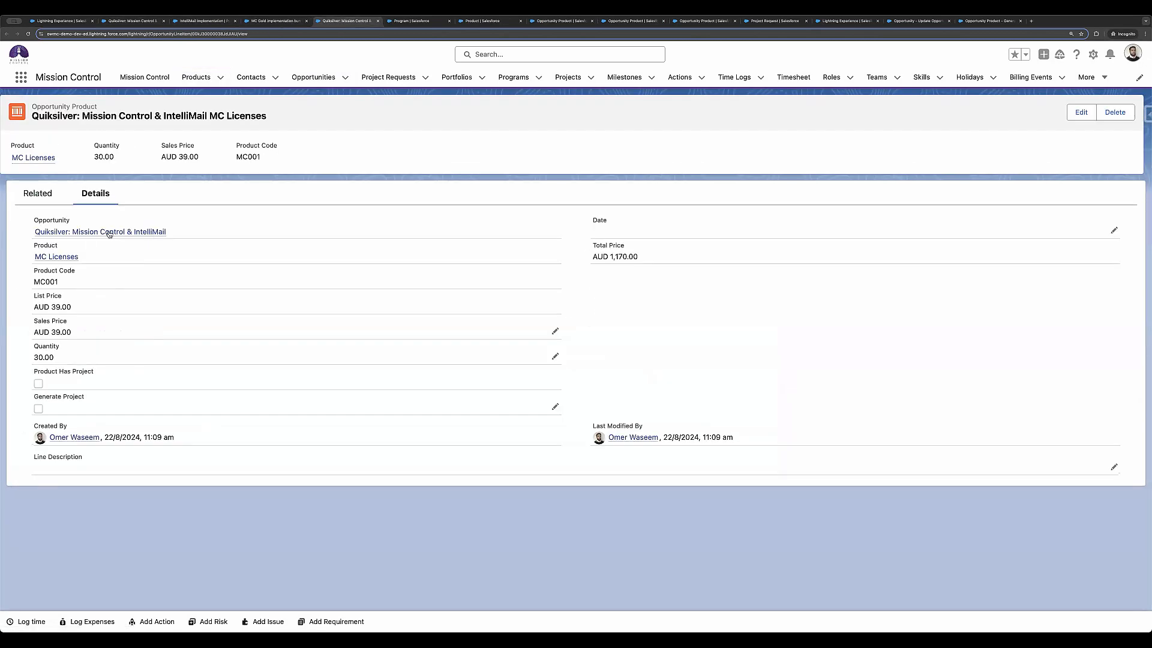
{"action": "left_click", "coordinate": [66, 257]}
Step: Review the project templates linked to the IntelliMail Implementation and MC Gold implementation bundle products, and check the MC Licenses product's template fields
{"action": "left_click", "coordinate": [200, 23]}
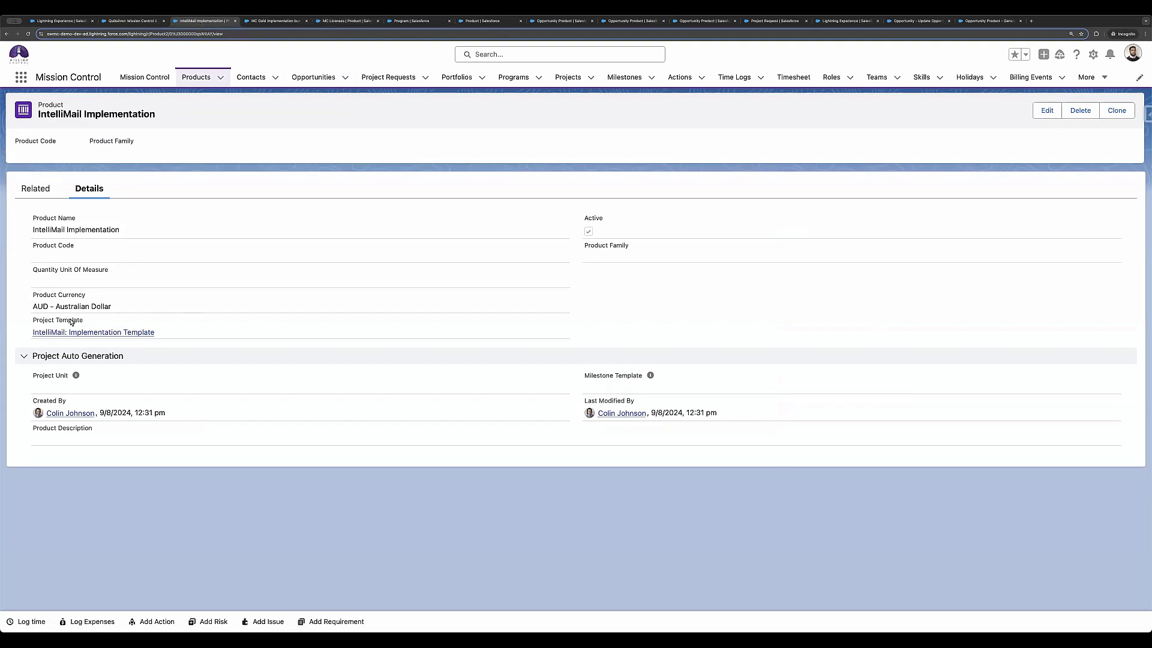
{"action": "mouse_move", "coordinate": [71, 334]}
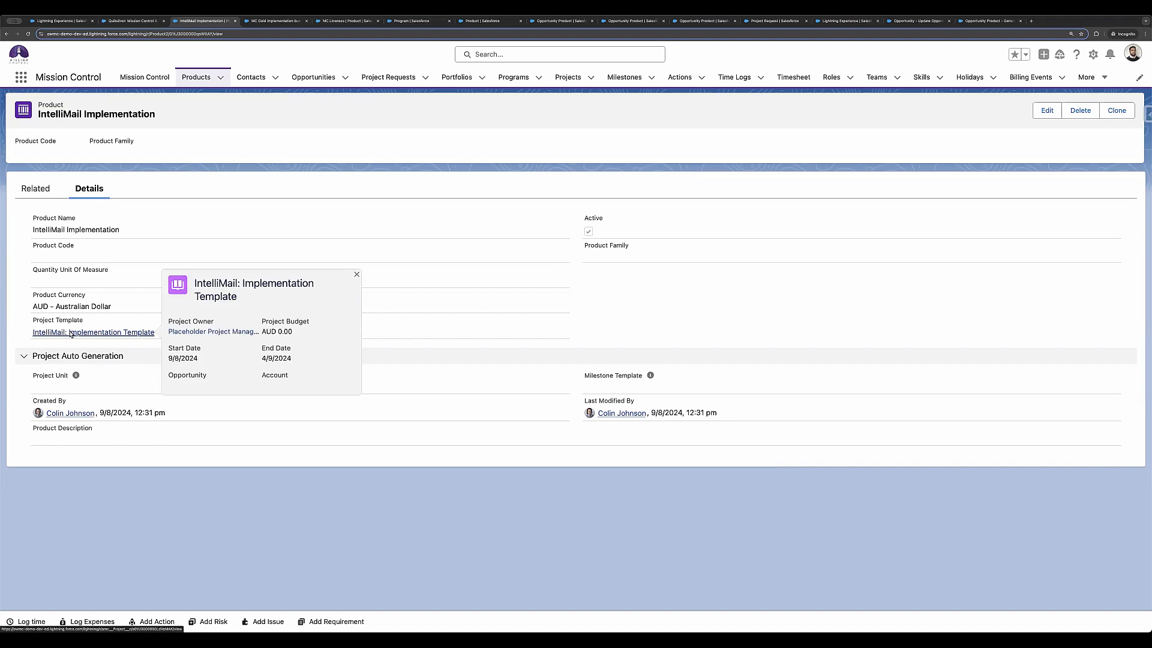
{"action": "left_click", "coordinate": [70, 334]}
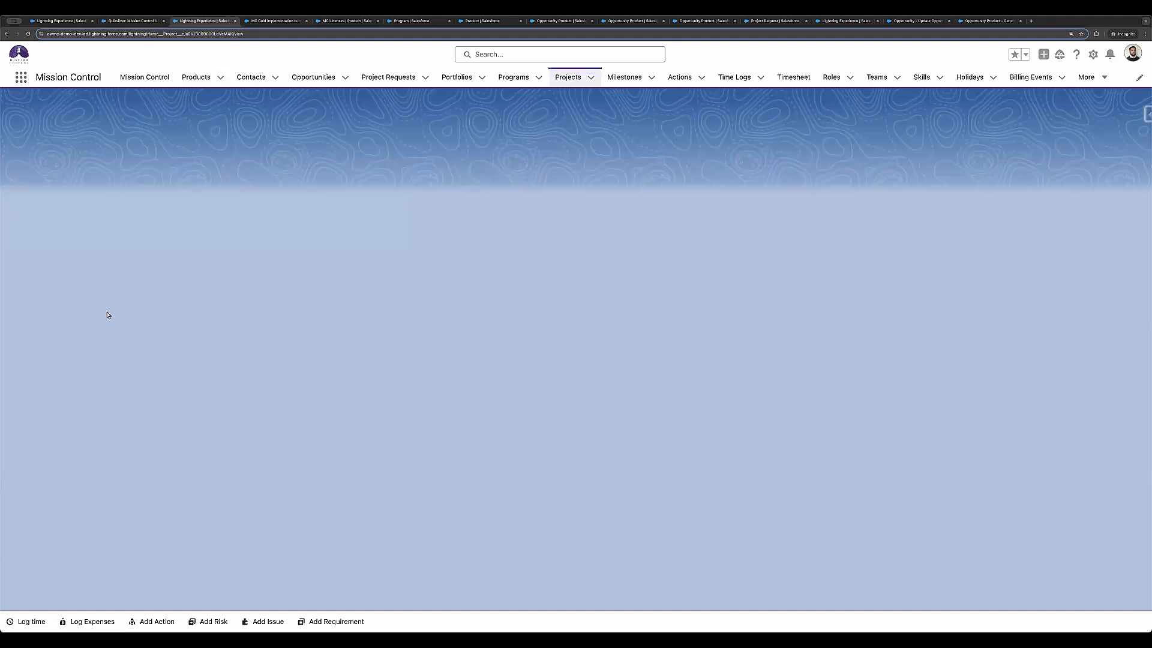
{"action": "left_click", "coordinate": [267, 21]}
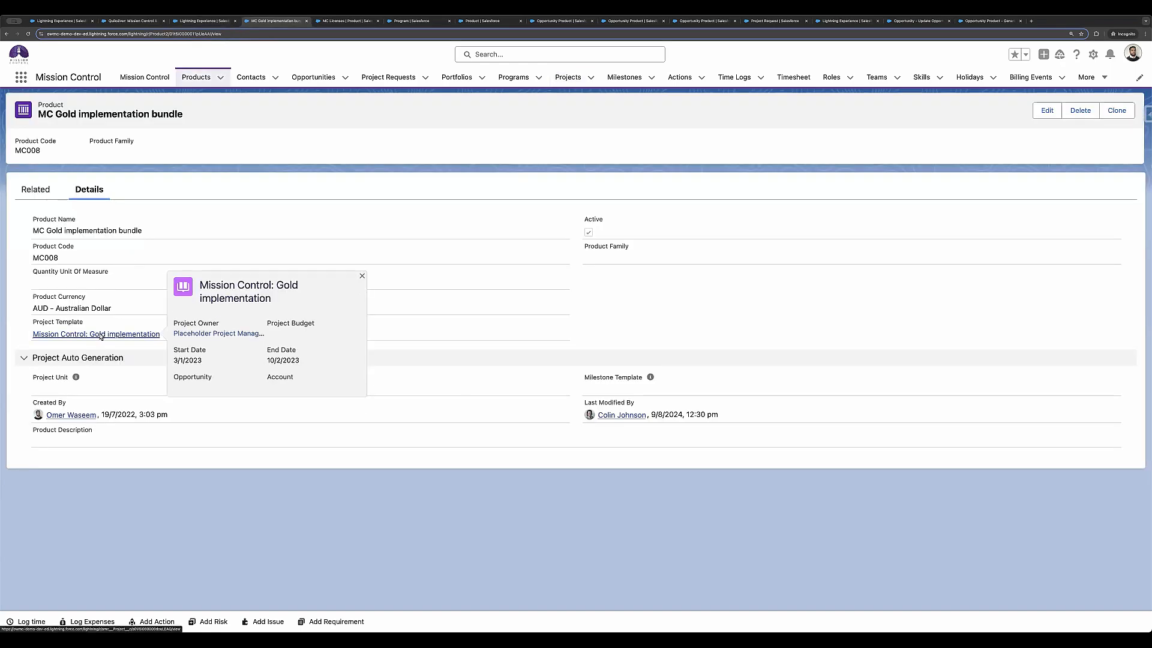
{"action": "left_click", "coordinate": [100, 335]}
{"action": "left_click", "coordinate": [339, 21]}
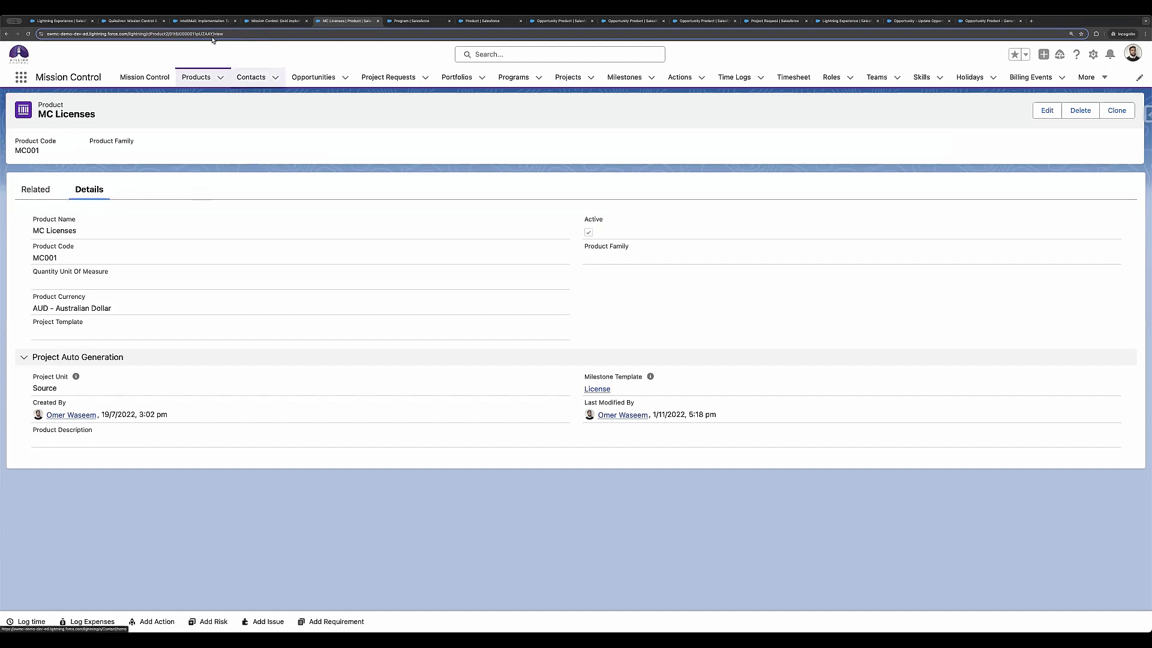
{"action": "left_click", "coordinate": [202, 22]}
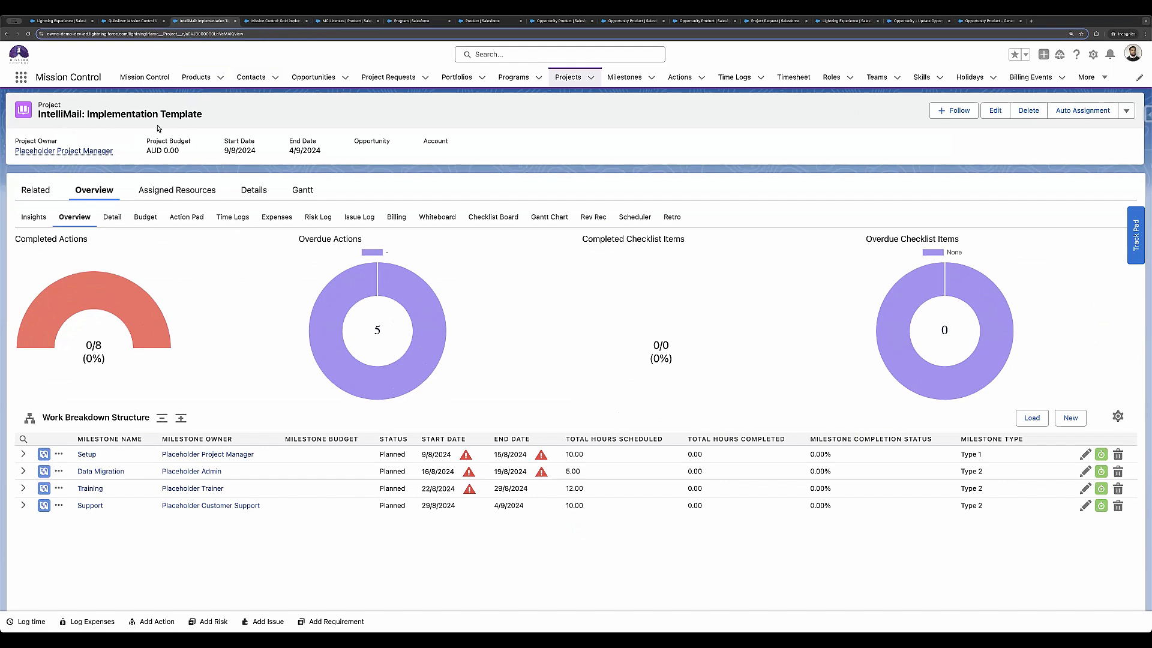
{"action": "left_click", "coordinate": [275, 21]}
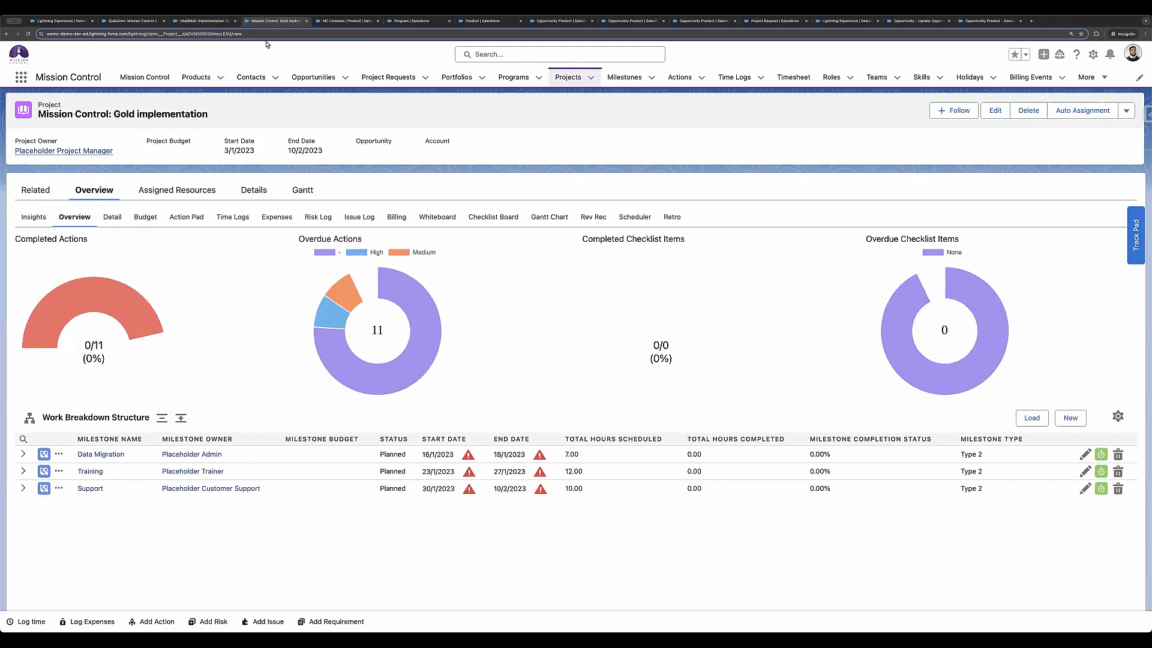
Step: Go back from the templates and product records to the opportunity product record in all three tabs
{"action": "left_click", "coordinate": [202, 25]}
{"action": "left_click", "coordinate": [7, 34]}
{"action": "left_click", "coordinate": [255, 22]}
{"action": "left_click", "coordinate": [7, 34]}
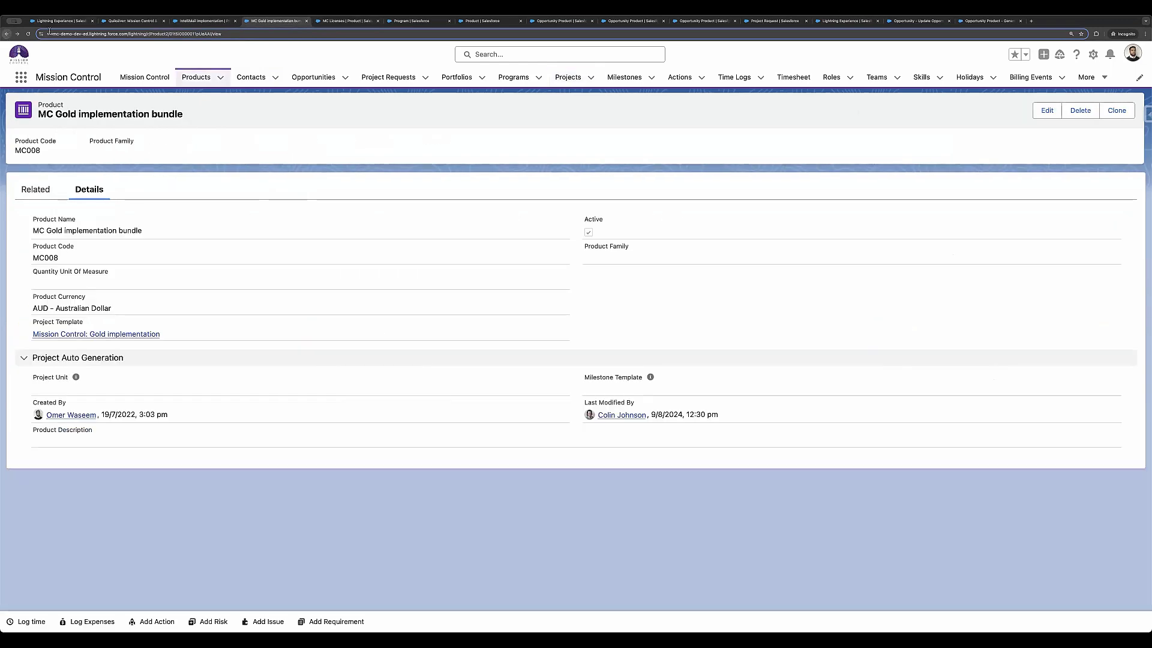
{"action": "left_click", "coordinate": [340, 22]}
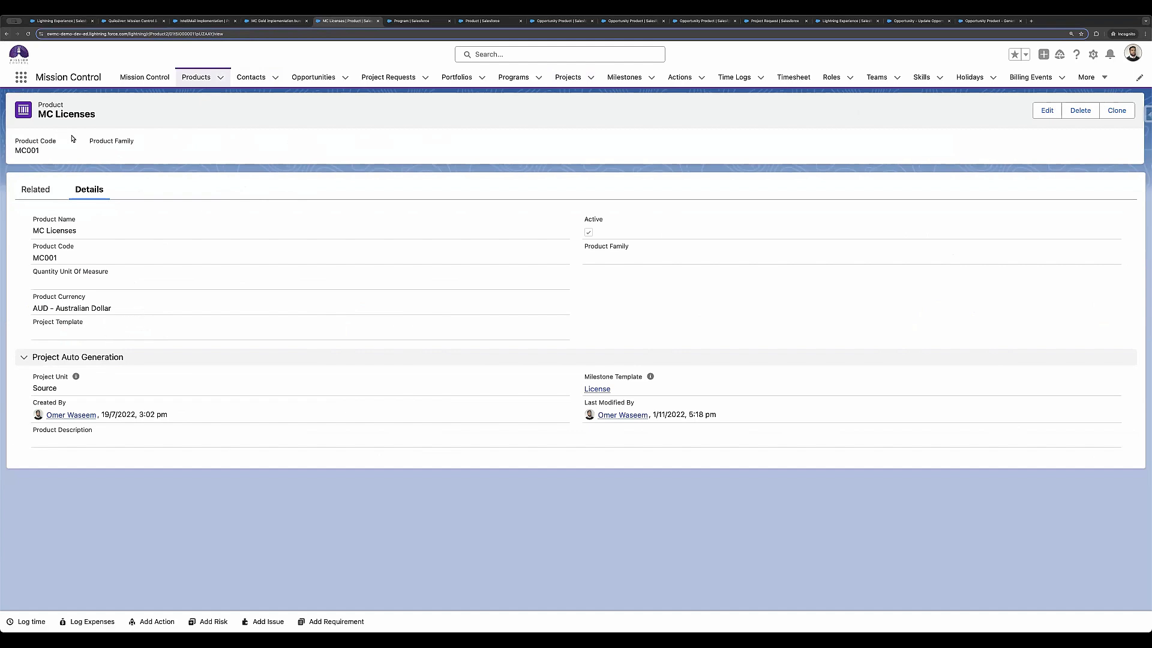
{"action": "left_click", "coordinate": [7, 35]}
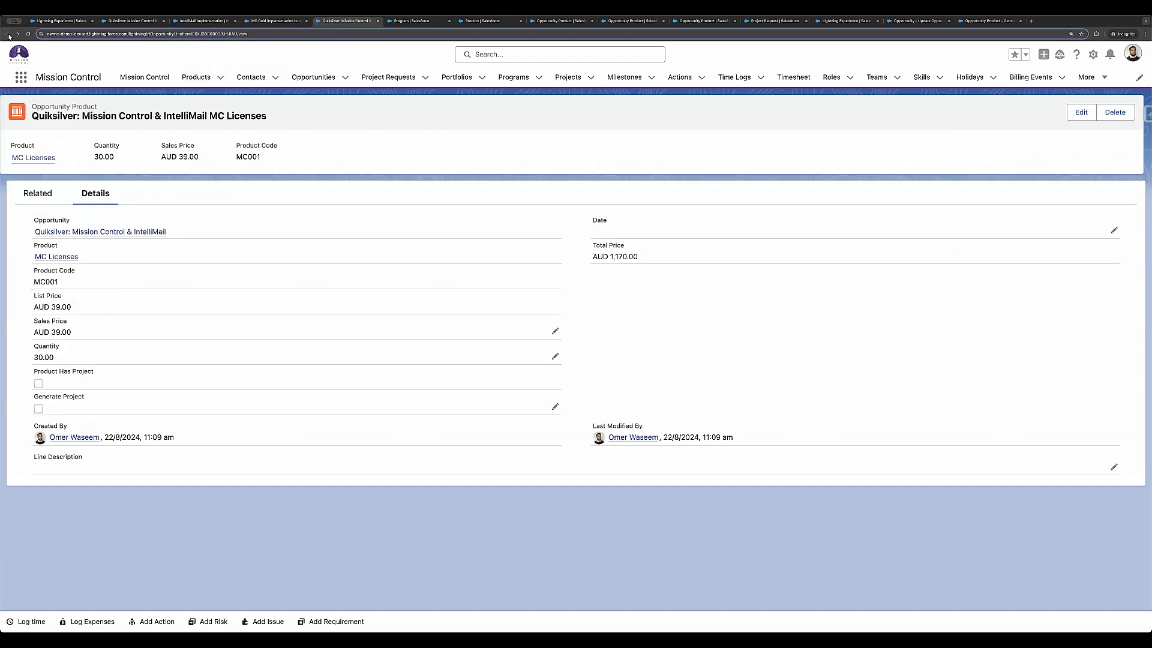
{"action": "key", "text": "ctrl+shift+Tab"}
{"action": "left_click", "coordinate": [7, 34]}
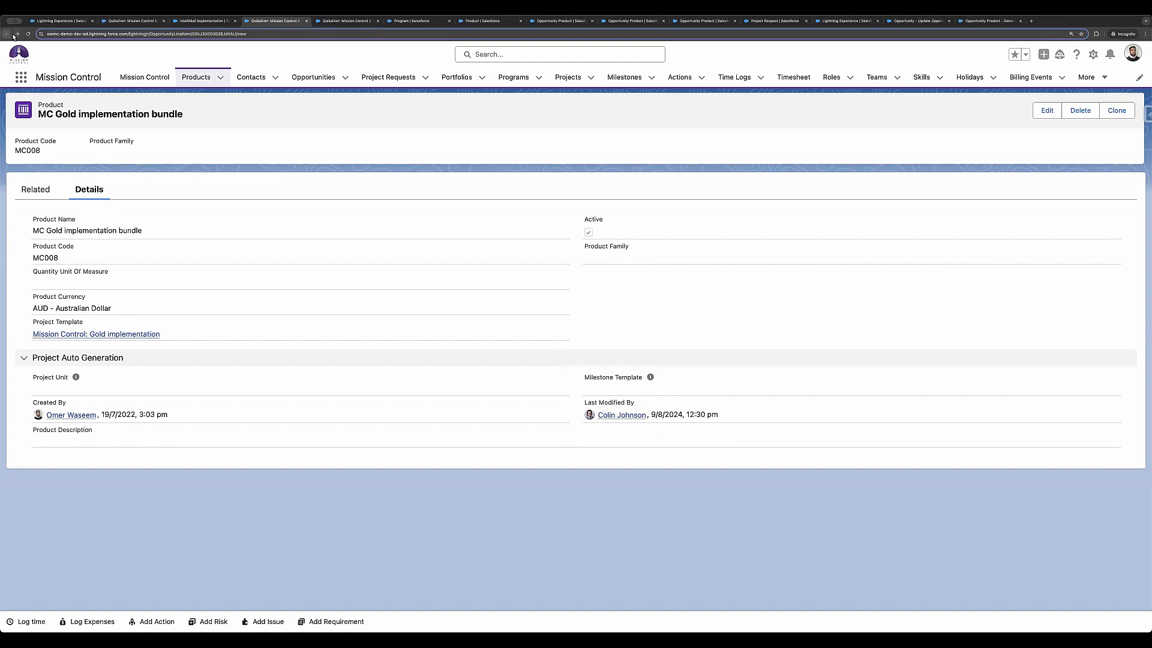
{"action": "key", "text": "ctrl+shift+Tab"}
{"action": "left_click", "coordinate": [7, 34]}
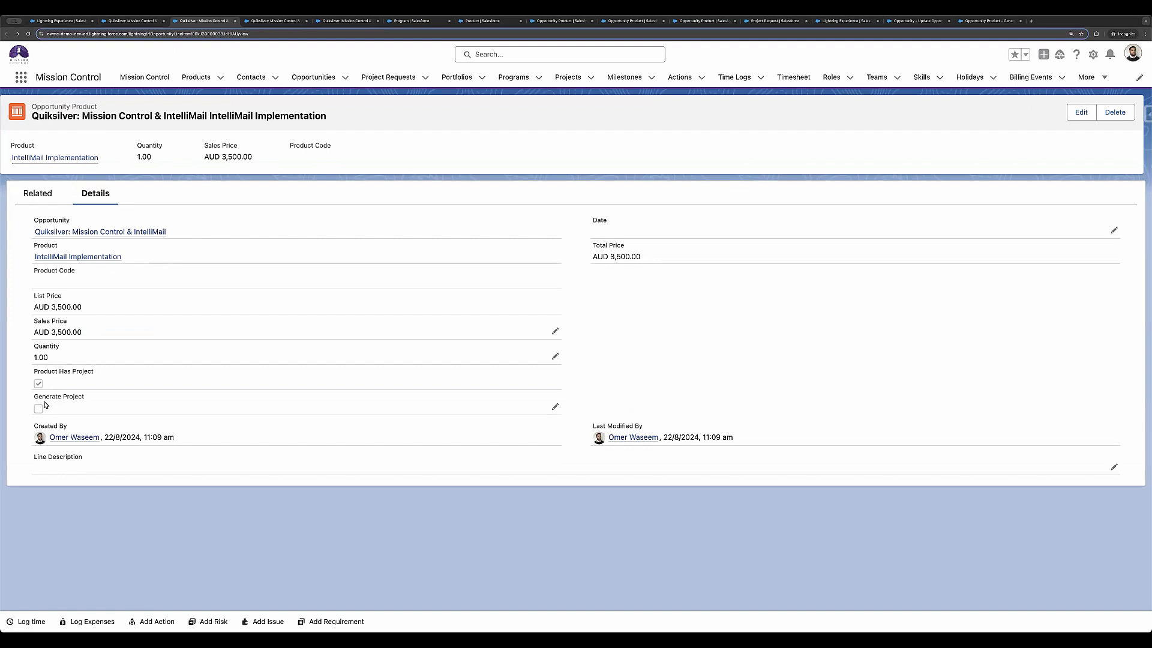
Step: Compare the Product Has Project and Generate Project fields on the MC Gold, MC Licenses and IntelliMail line items
{"action": "left_click", "coordinate": [262, 23]}
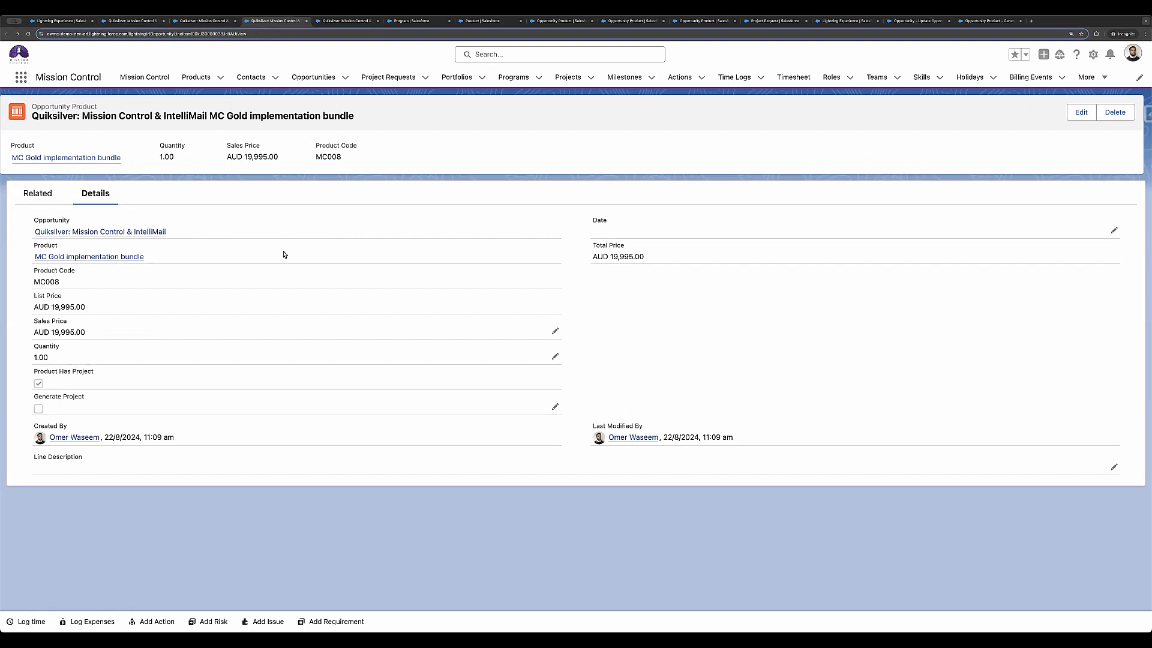
{"action": "left_click", "coordinate": [347, 21]}
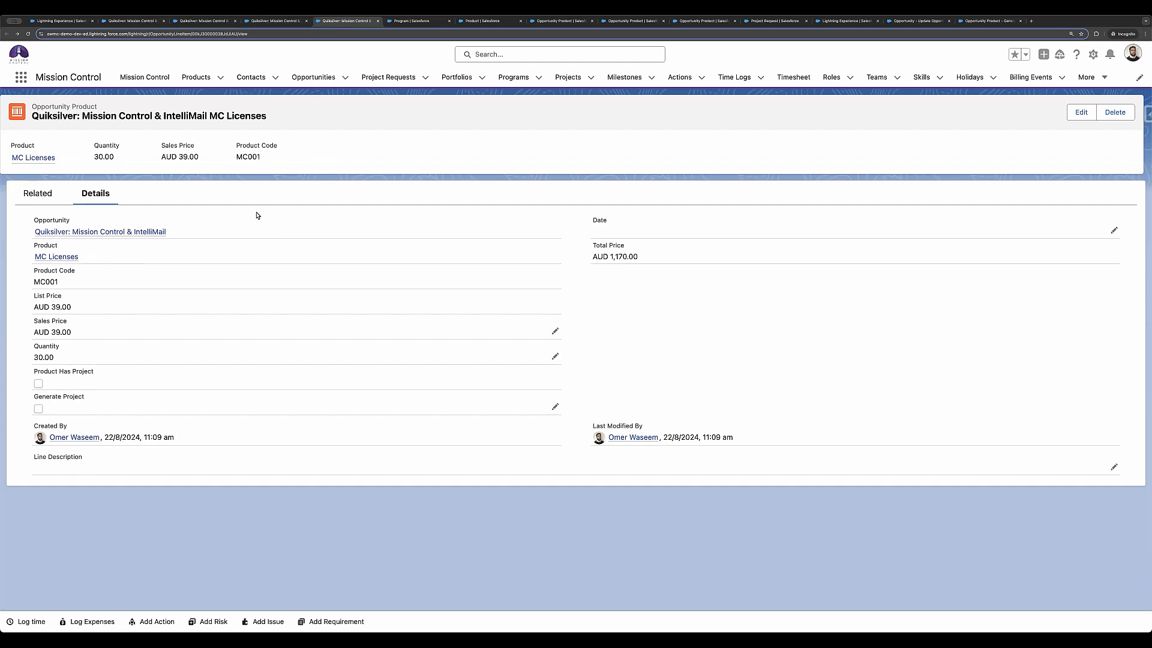
{"action": "left_click", "coordinate": [188, 22]}
Step: Return to the Quiksilver: Mission Control & IntelliMail opportunity and close it with the stage Closed Won
{"action": "left_click", "coordinate": [133, 22]}
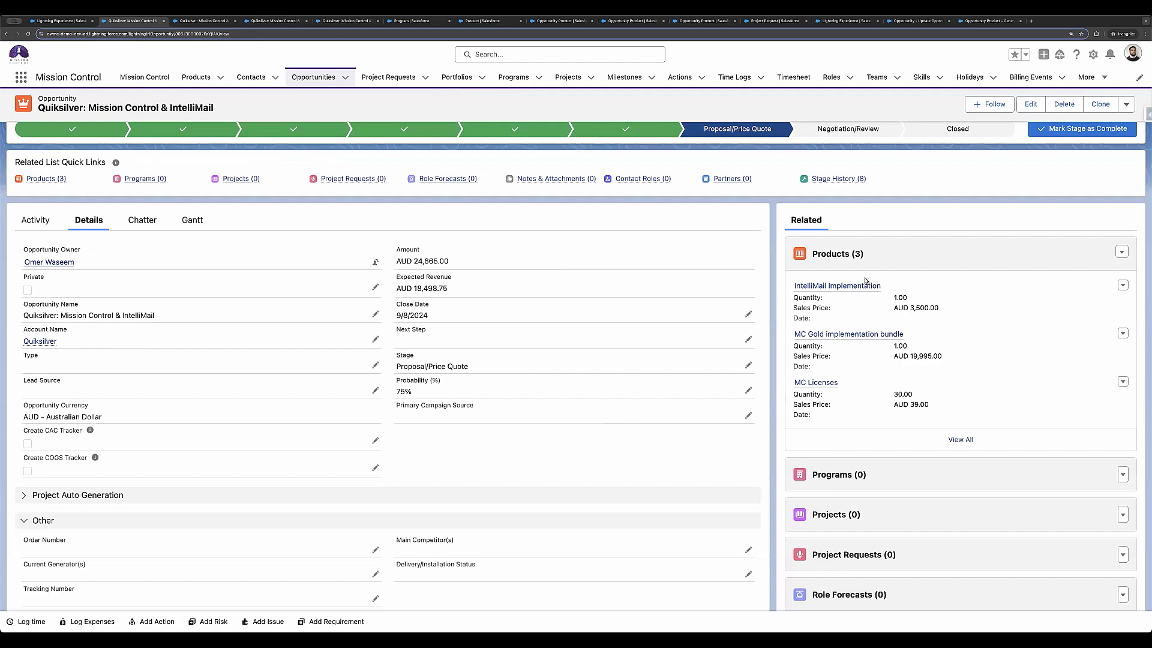
{"action": "scroll", "coordinate": [960, 240], "scroll_direction": "up", "scroll_amount": 2}
{"action": "left_click", "coordinate": [958, 189]}
{"action": "left_click", "coordinate": [1072, 189]}
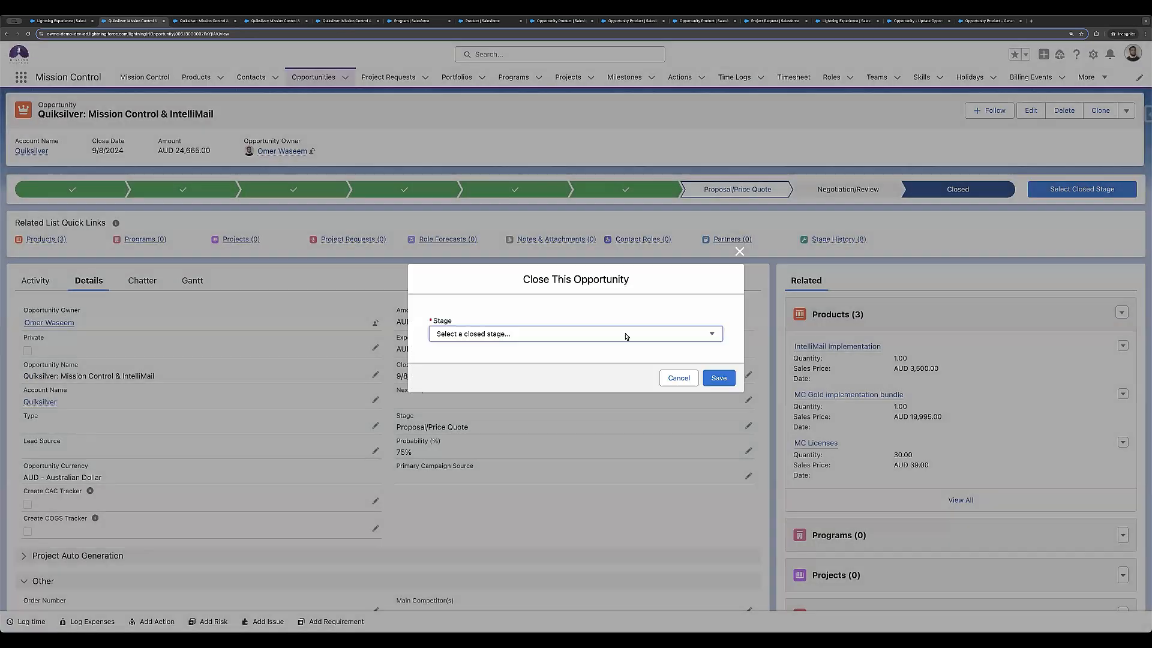
{"action": "left_click", "coordinate": [625, 336]}
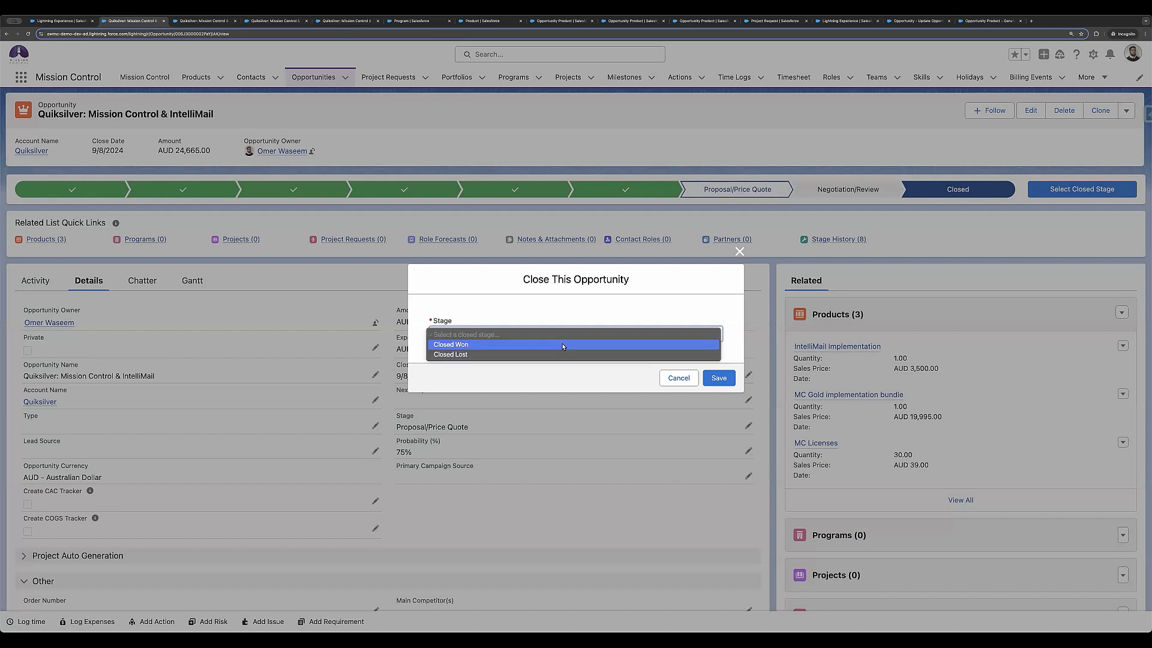
{"action": "left_click", "coordinate": [563, 344]}
{"action": "left_click", "coordinate": [716, 377]}
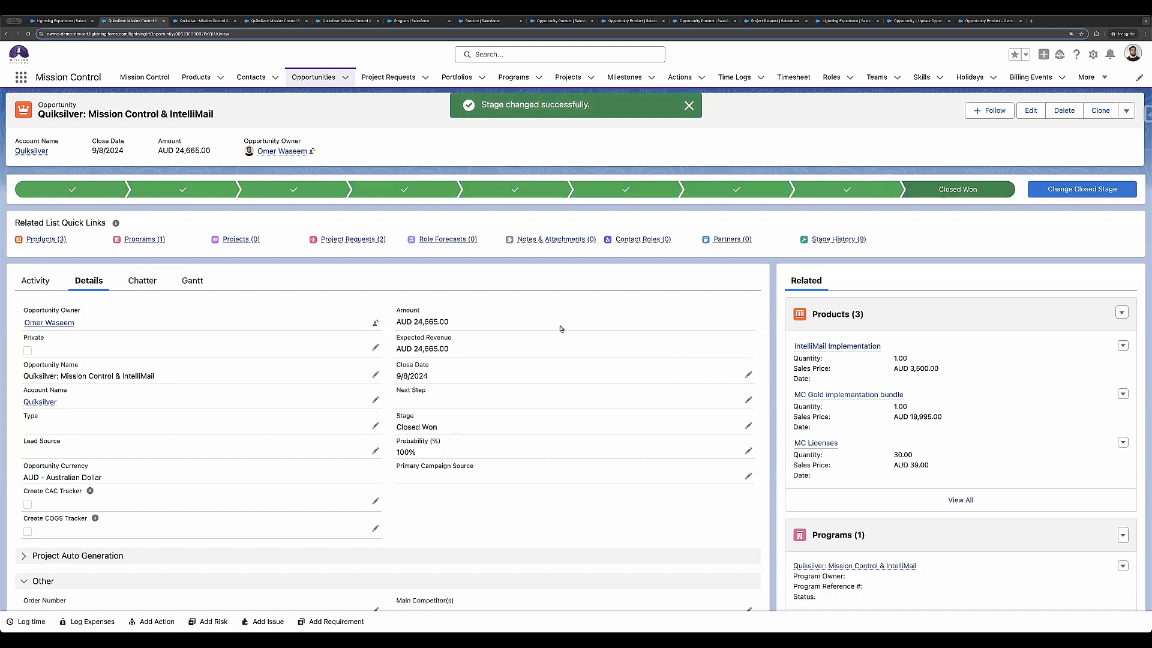
{"action": "left_click", "coordinate": [1122, 312]}
{"action": "left_click", "coordinate": [1100, 335]}
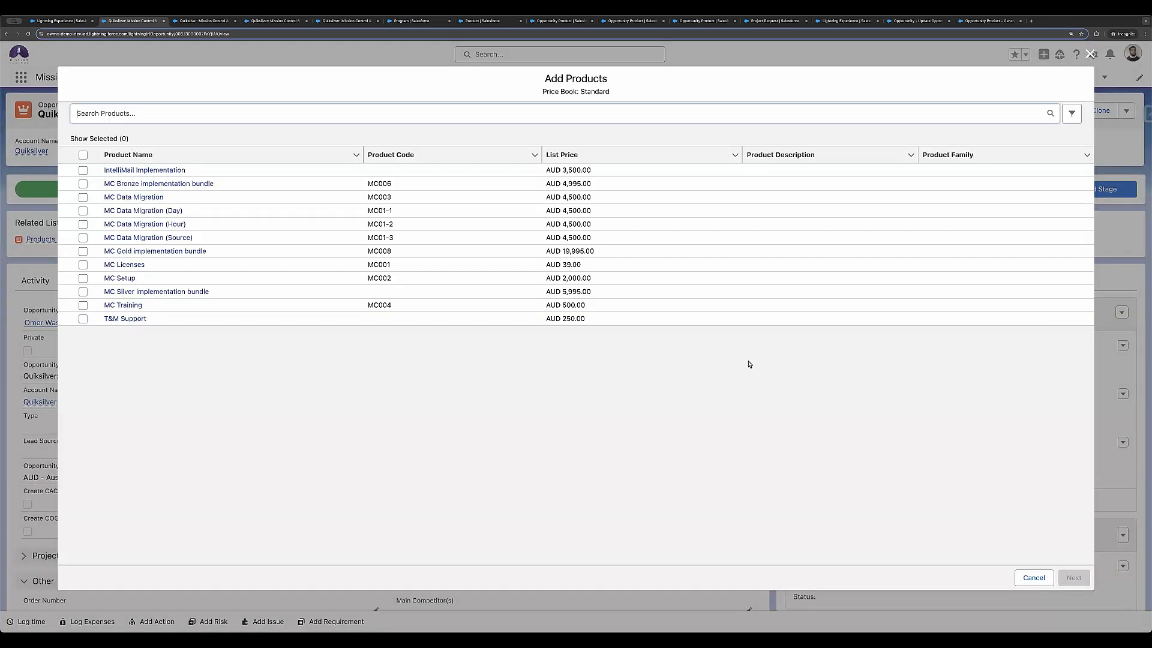
{"action": "left_click", "coordinate": [1033, 578]}
Step: Check the Generate Project setting of all three products in the opportunity's product editor, and cancel without changes
{"action": "left_click", "coordinate": [1121, 313]}
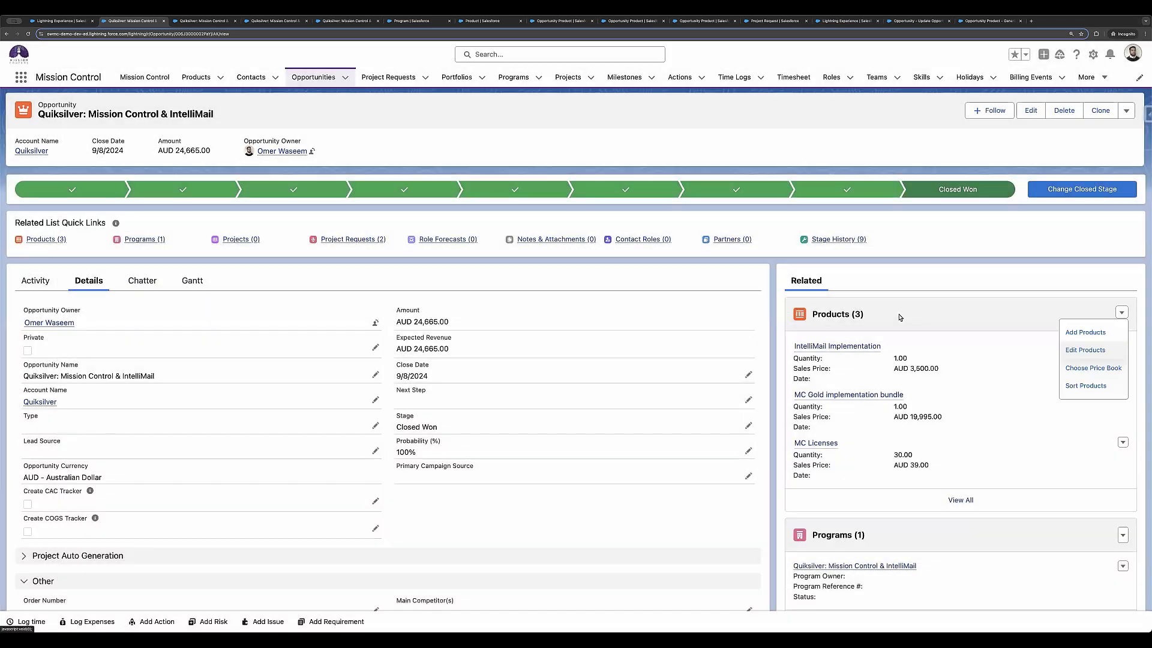
{"action": "left_click", "coordinate": [1085, 350]}
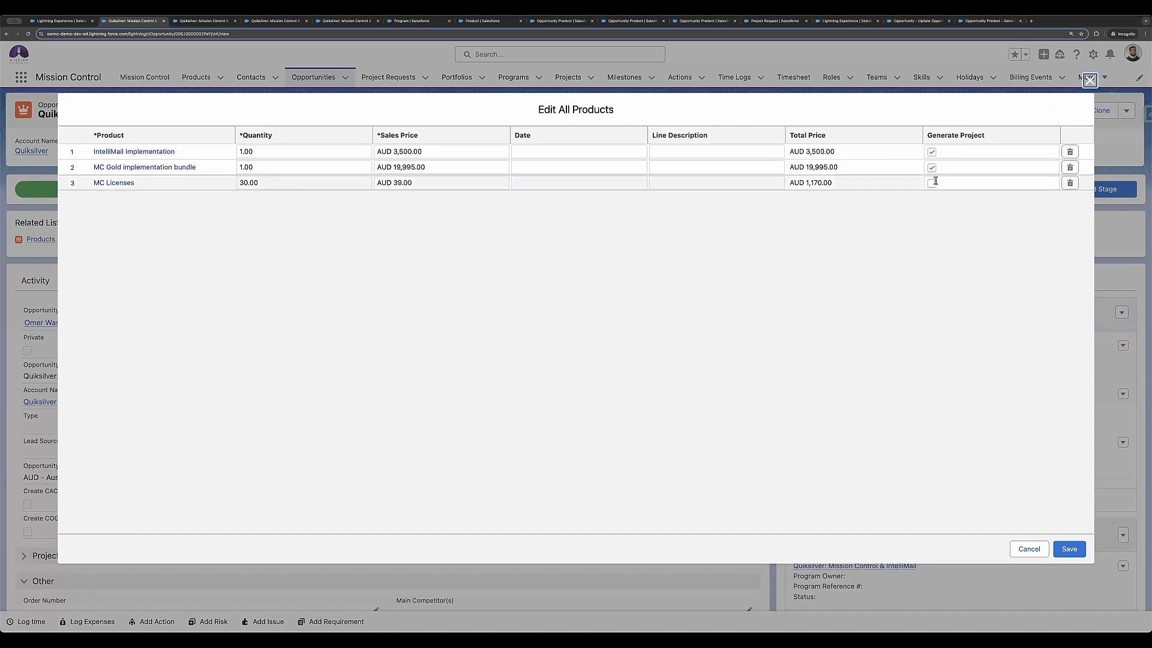
{"action": "left_click", "coordinate": [1020, 546]}
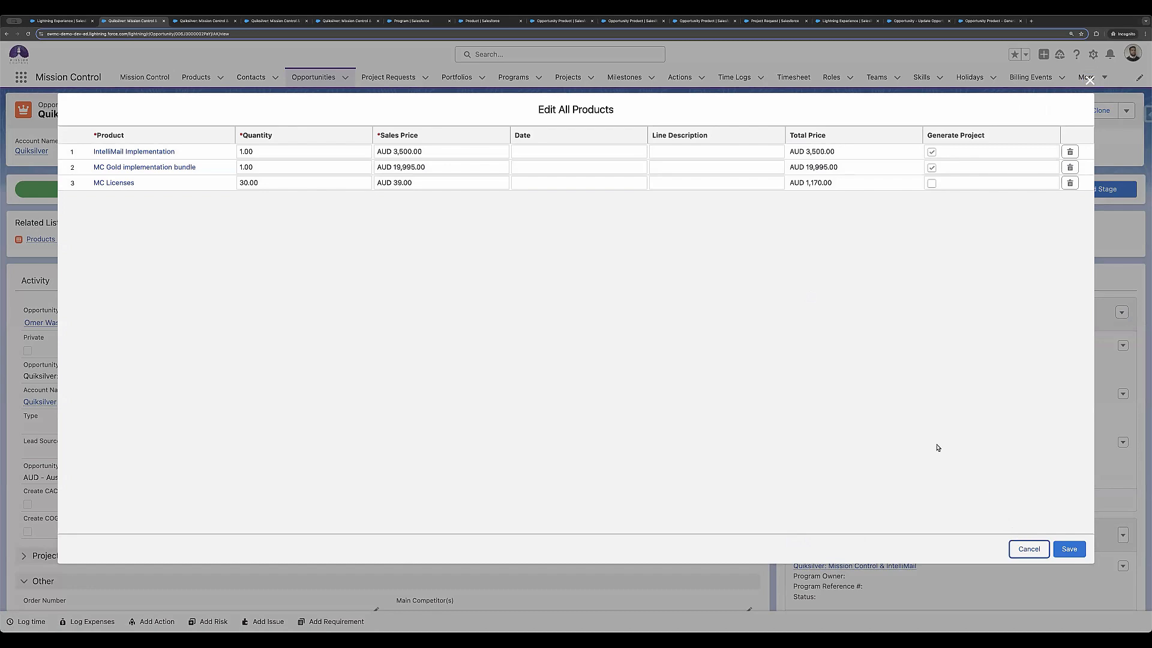
Step: Review the opportunity's related Programs, Projects and Project Requests, including a preview of the linked program
{"action": "scroll", "coordinate": [867, 405], "scroll_direction": "down", "scroll_amount": 3}
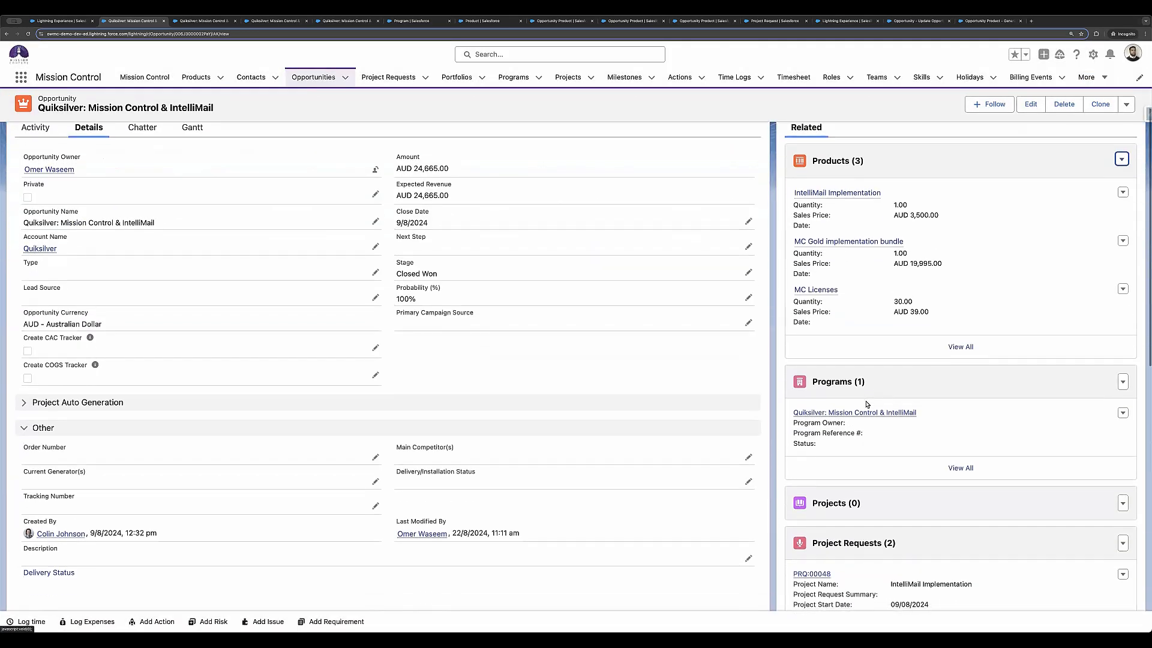
{"action": "scroll", "coordinate": [866, 404], "scroll_direction": "down", "scroll_amount": 1}
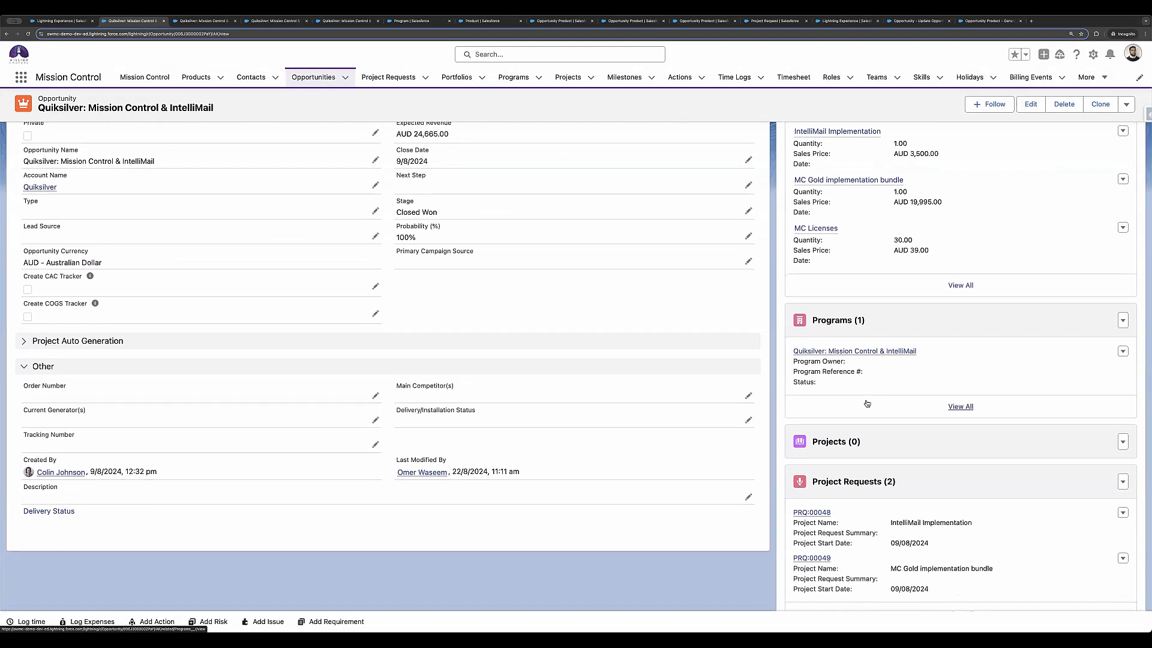
{"action": "scroll", "coordinate": [858, 400], "scroll_direction": "up", "scroll_amount": 2}
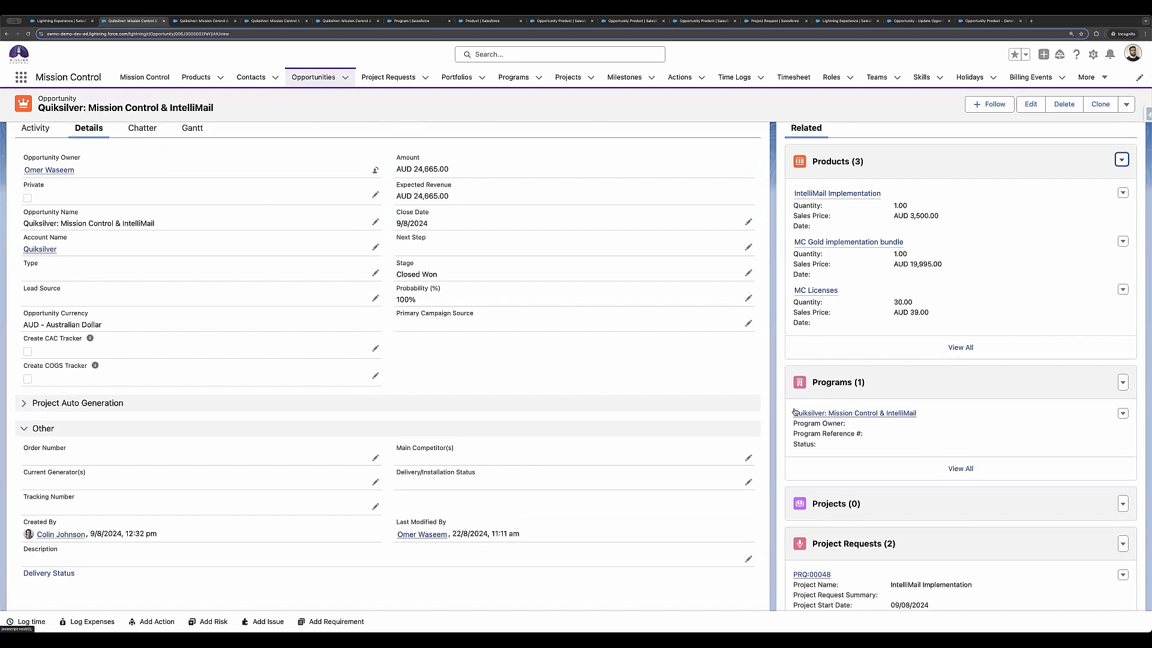
{"action": "mouse_move", "coordinate": [825, 418]}
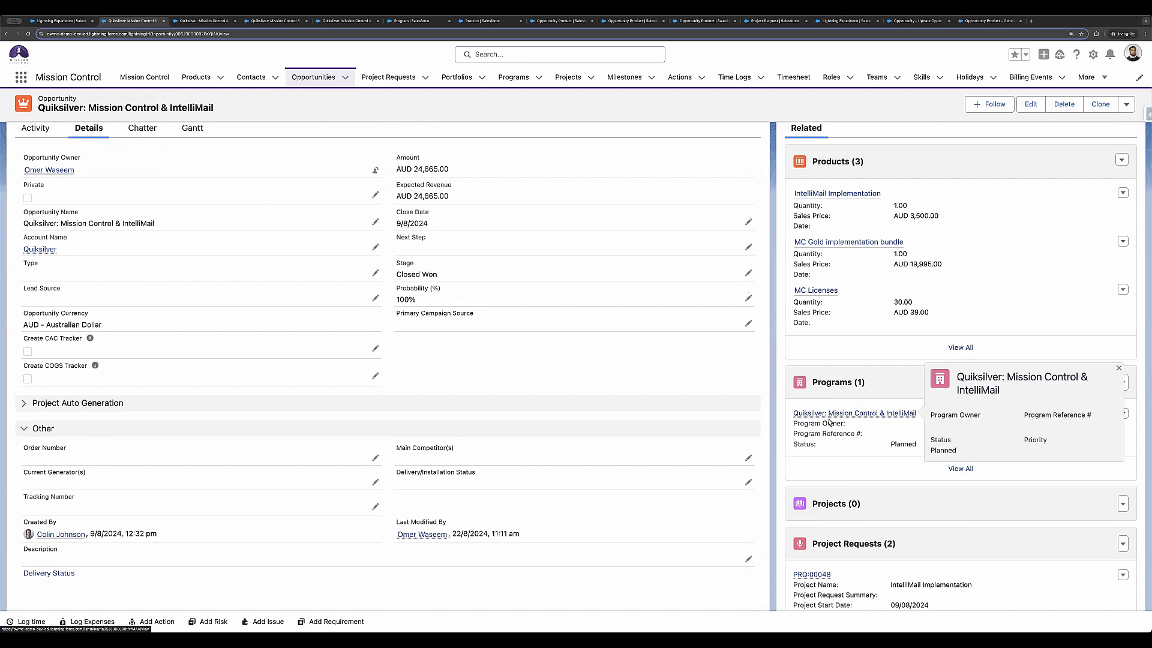
{"action": "scroll", "coordinate": [779, 447], "scroll_direction": "down", "scroll_amount": 2}
{"action": "scroll", "coordinate": [779, 448], "scroll_direction": "down", "scroll_amount": 3}
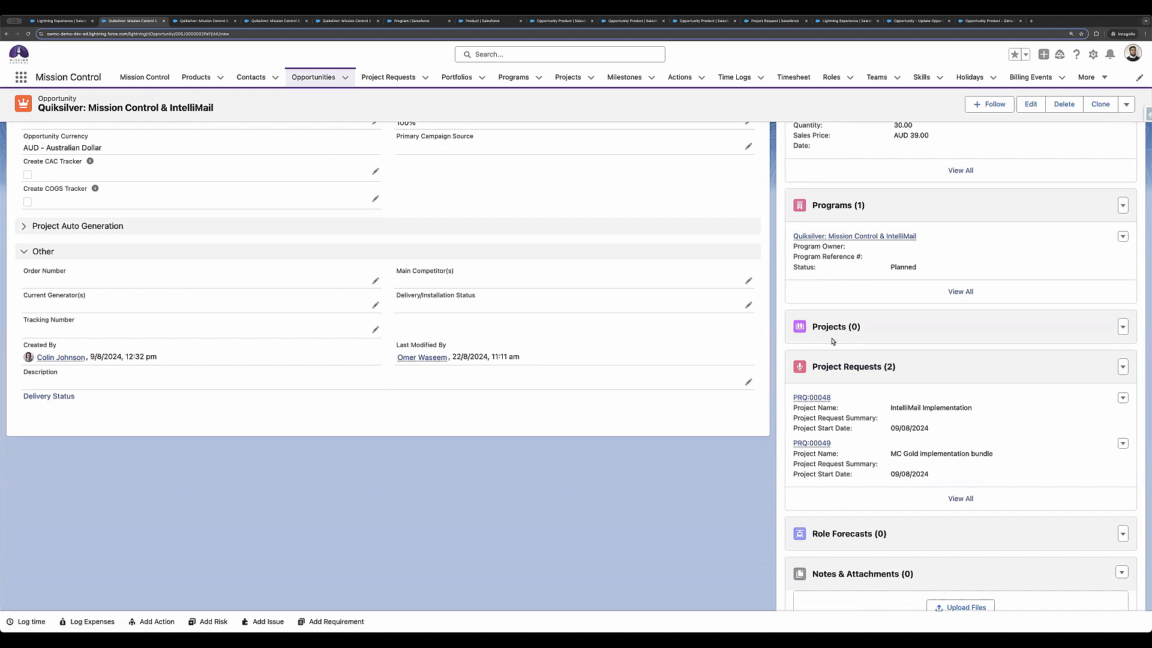
Step: Open the IntelliMail Implementation project request and review its project template, project, program, opportunity and account links
{"action": "left_click", "coordinate": [820, 397]}
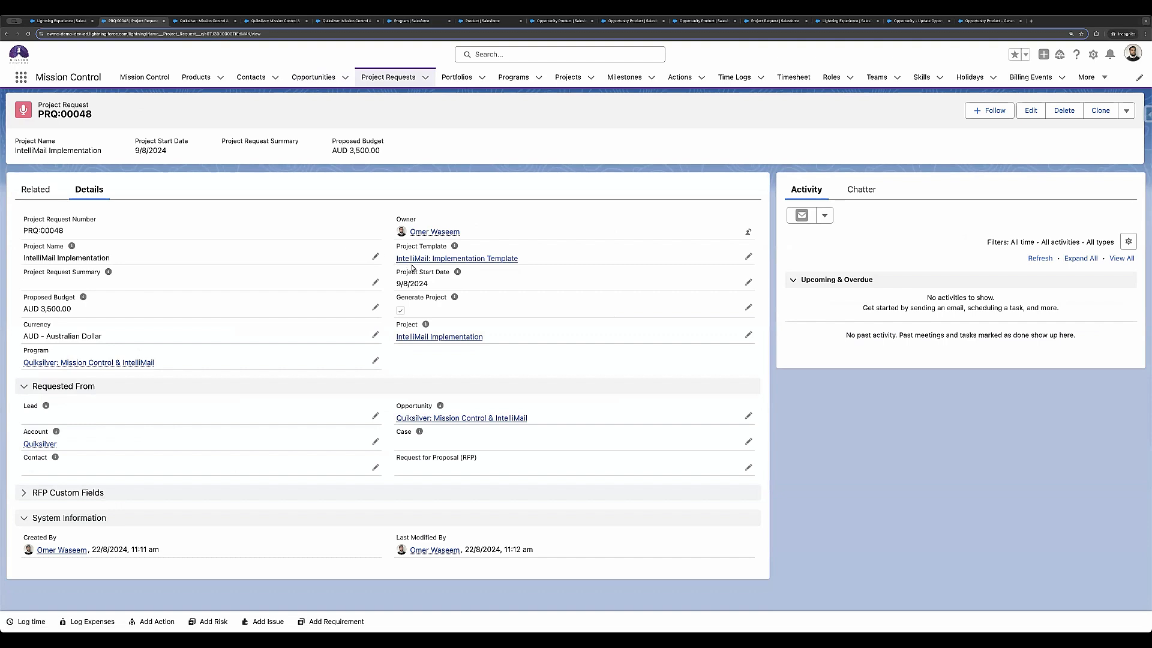
{"action": "mouse_move", "coordinate": [418, 262]}
{"action": "mouse_move", "coordinate": [405, 343]}
{"action": "mouse_move", "coordinate": [153, 371]}
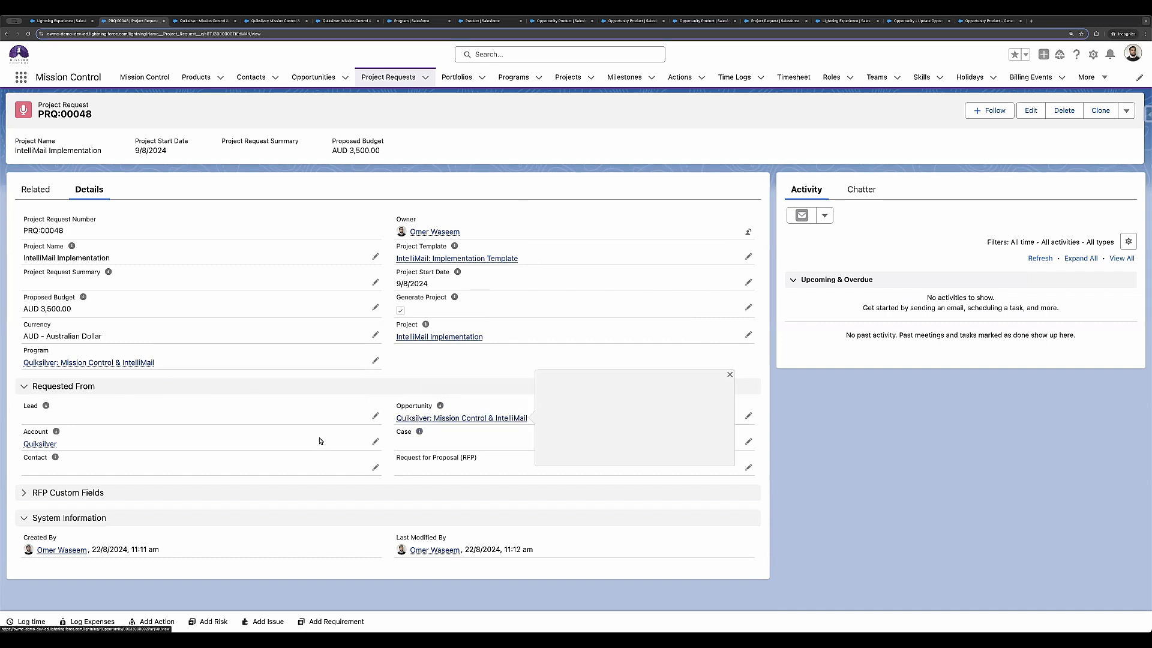
{"action": "mouse_move", "coordinate": [43, 442]}
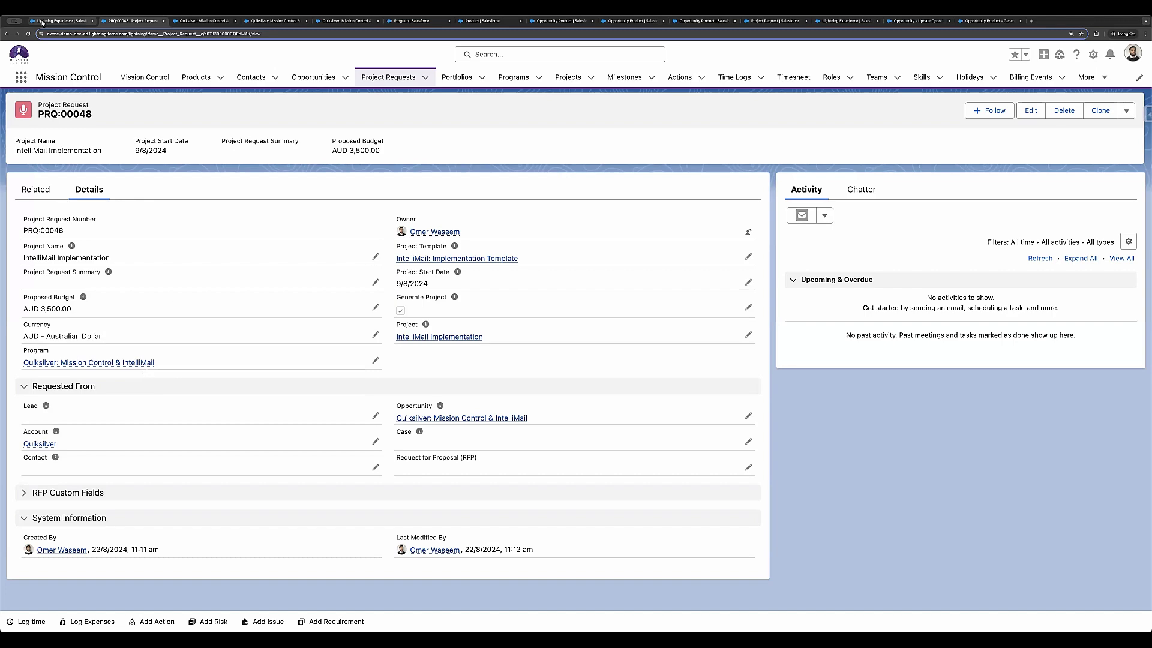
Step: View the MC Gold implementation bundle project request from the opportunity, and go back to the opportunity
{"action": "left_click", "coordinate": [7, 34]}
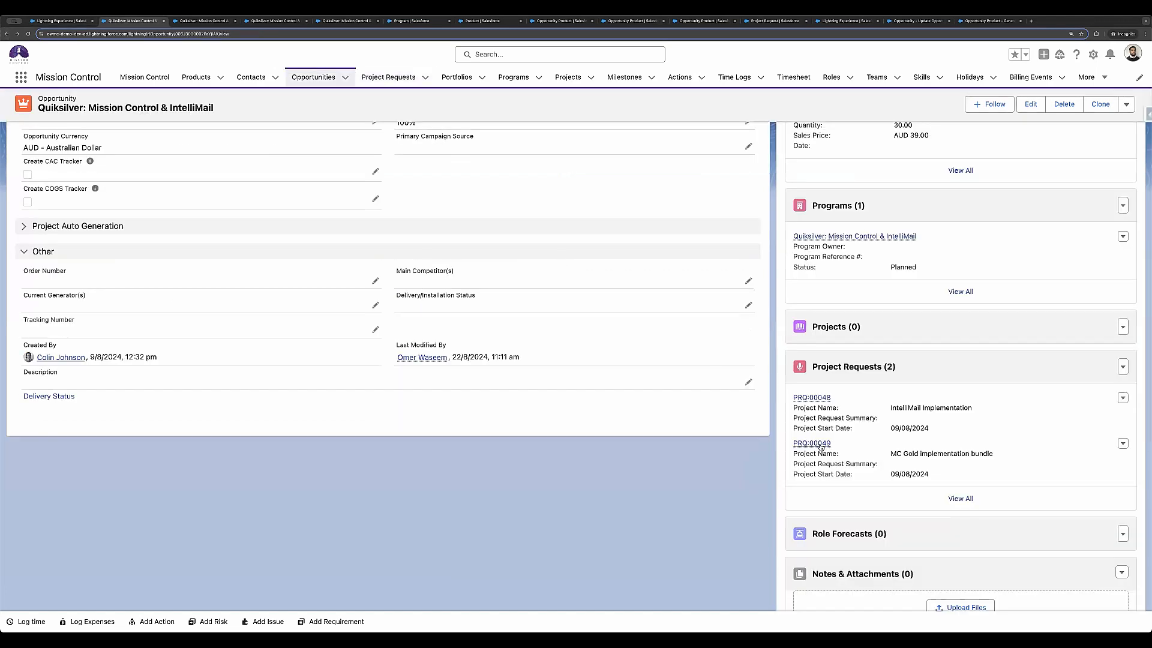
{"action": "left_click", "coordinate": [820, 446]}
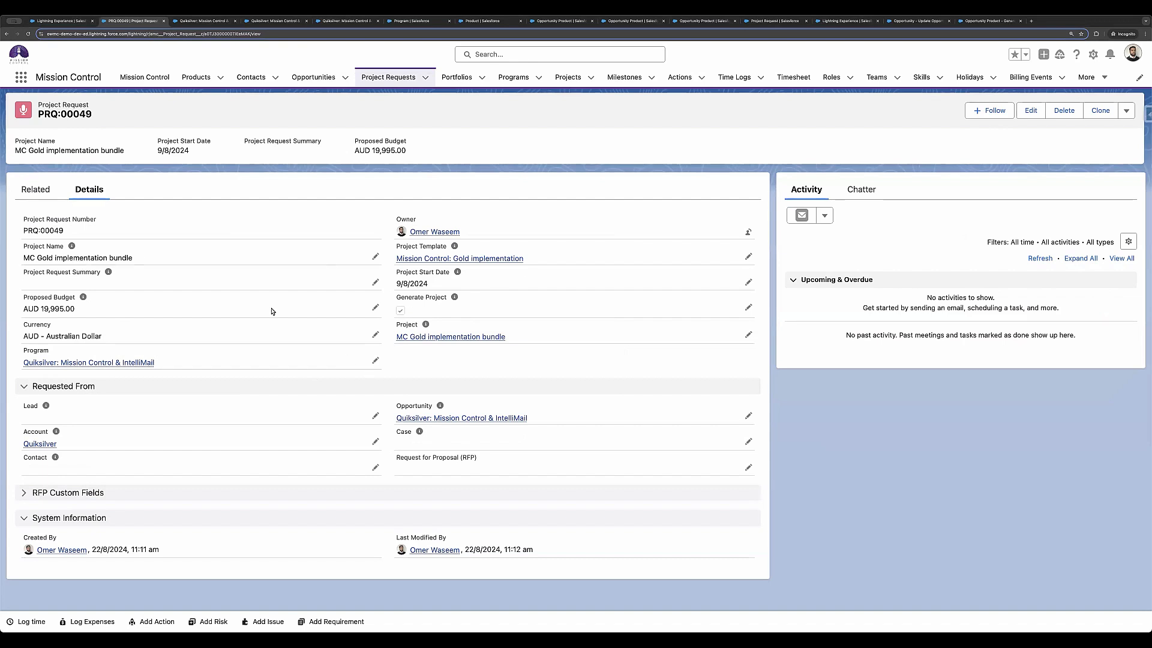
{"action": "left_click", "coordinate": [7, 34]}
Step: Refresh the opportunity's full Projects list and view the IntelliMail Implementation and MC Gold implementation bundle projects in separate tabs
{"action": "scroll", "coordinate": [828, 300], "scroll_direction": "up", "scroll_amount": 1}
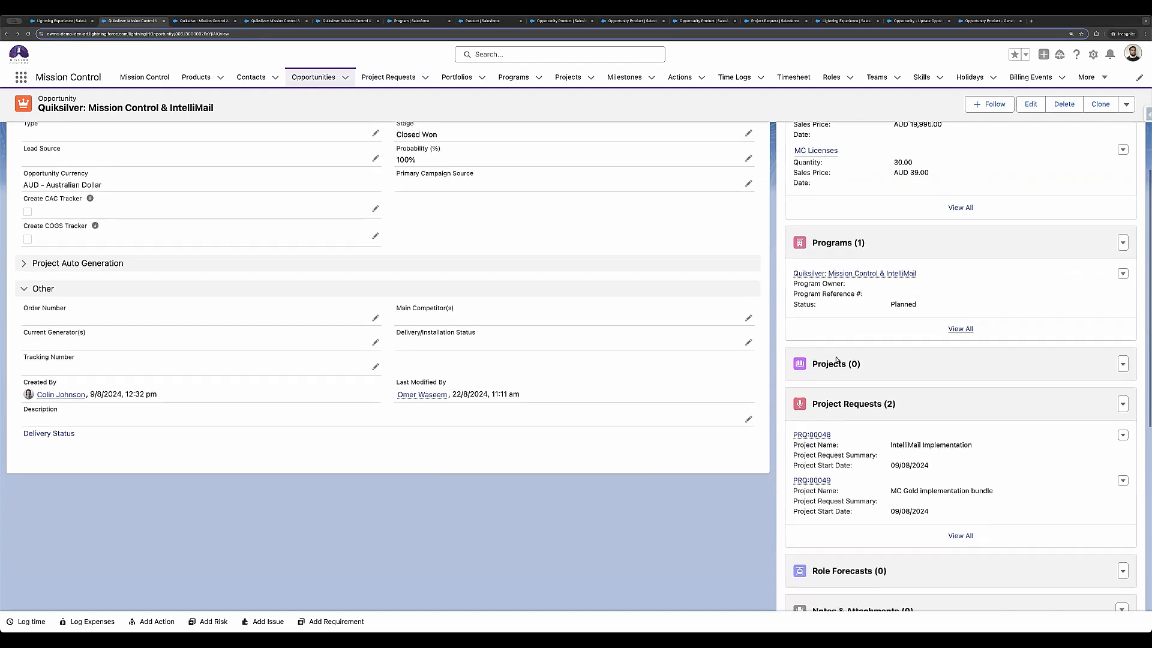
{"action": "left_click", "coordinate": [836, 366]}
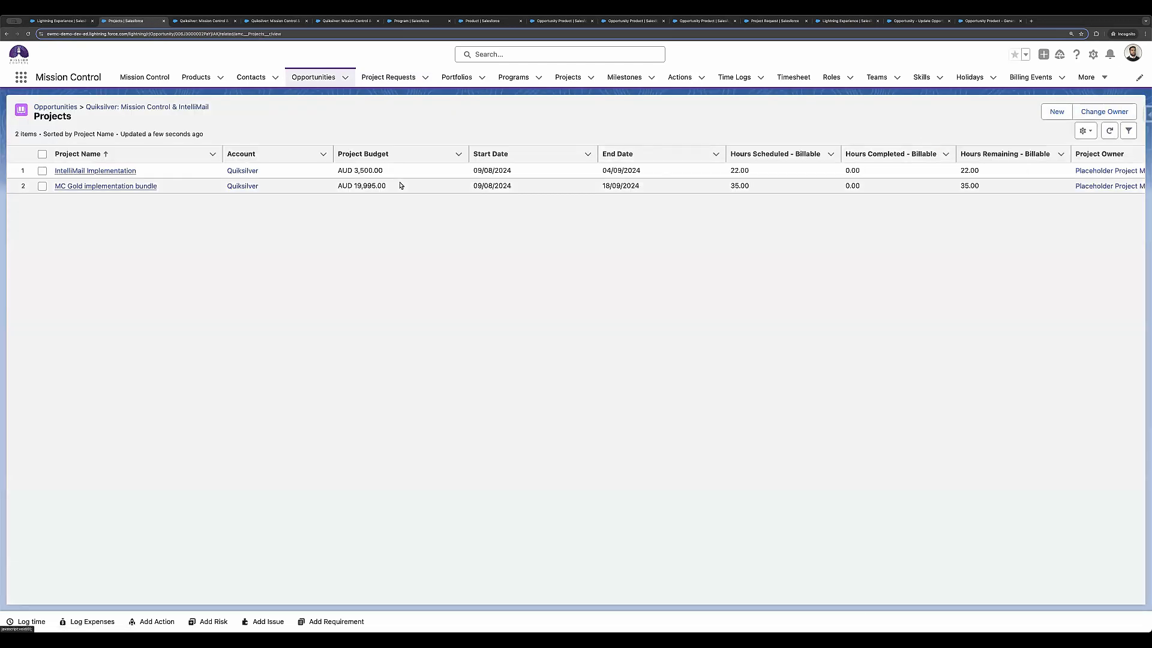
{"action": "left_click", "coordinate": [124, 172], "text": "super"}
{"action": "left_click", "coordinate": [129, 186], "text": "super"}
{"action": "left_click", "coordinate": [402, 22]}
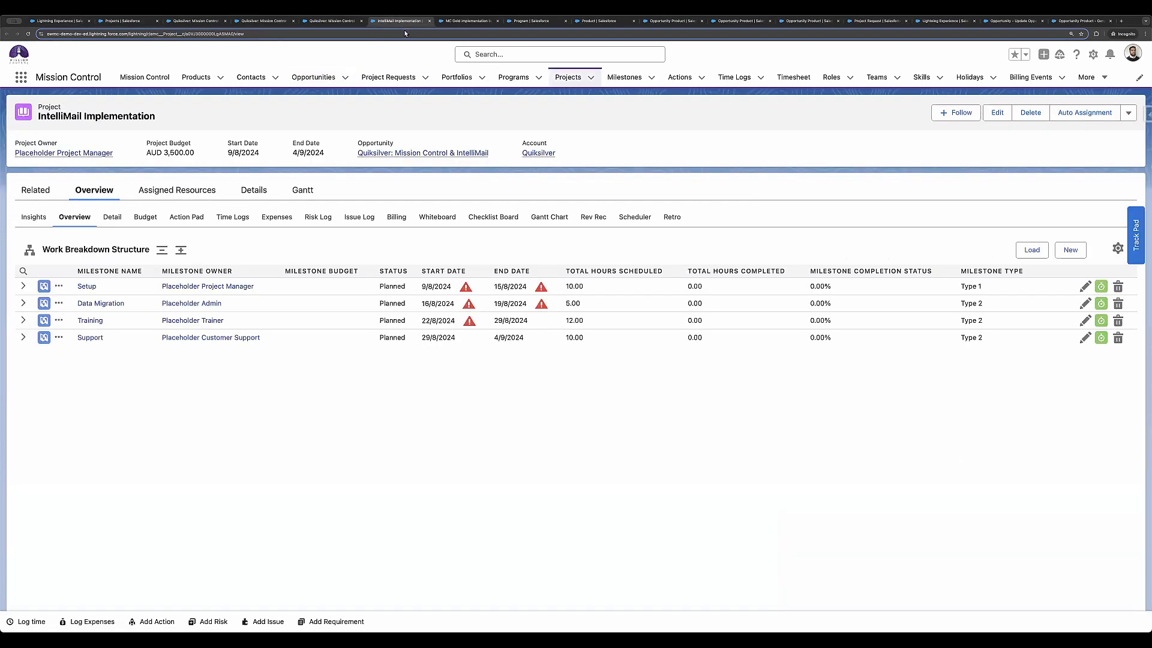
{"action": "left_click", "coordinate": [464, 23]}
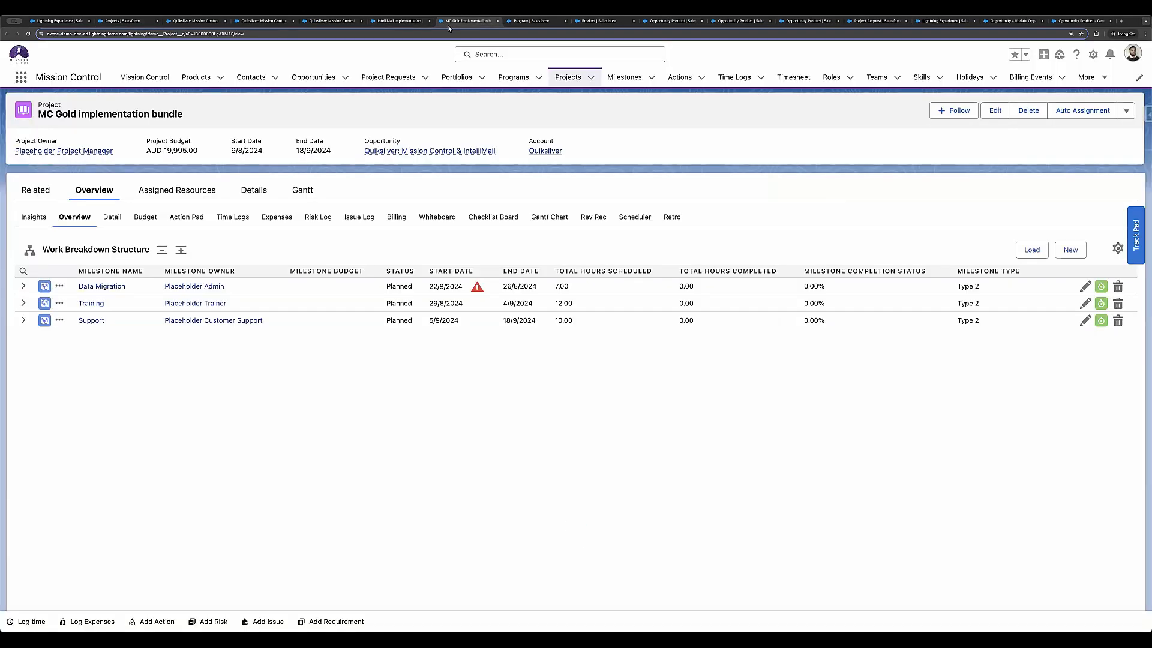
Step: Close both project tabs and return from the Projects list to the Quiksilver opportunity
{"action": "left_click", "coordinate": [408, 25]}
{"action": "left_click", "coordinate": [430, 21]}
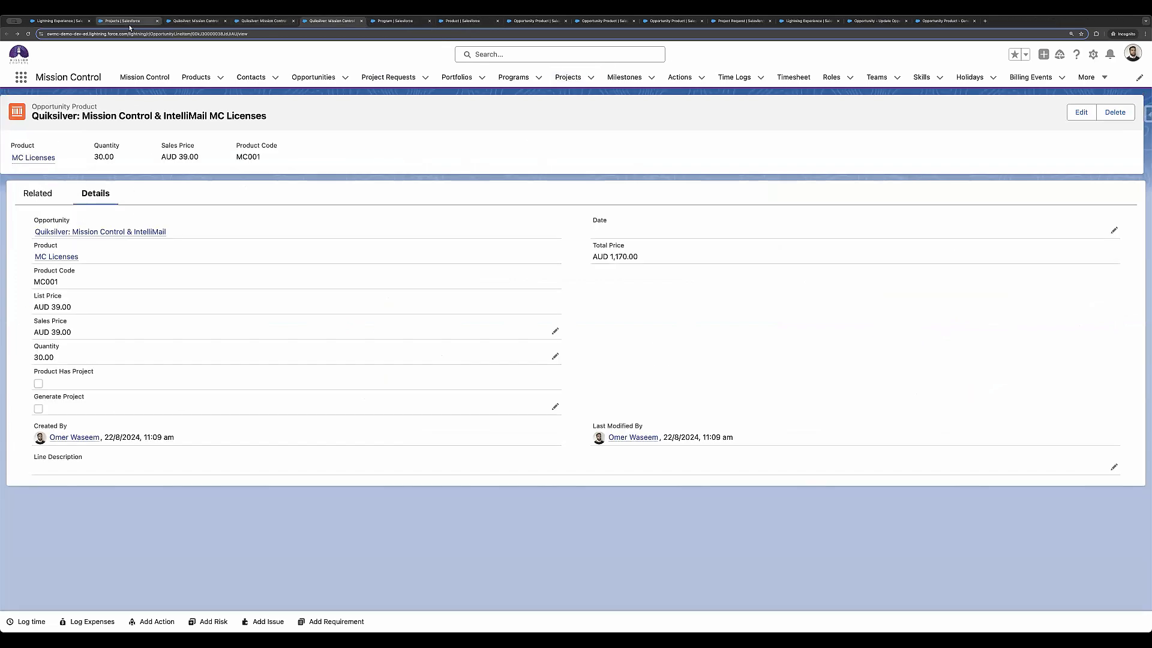
{"action": "left_click", "coordinate": [124, 24]}
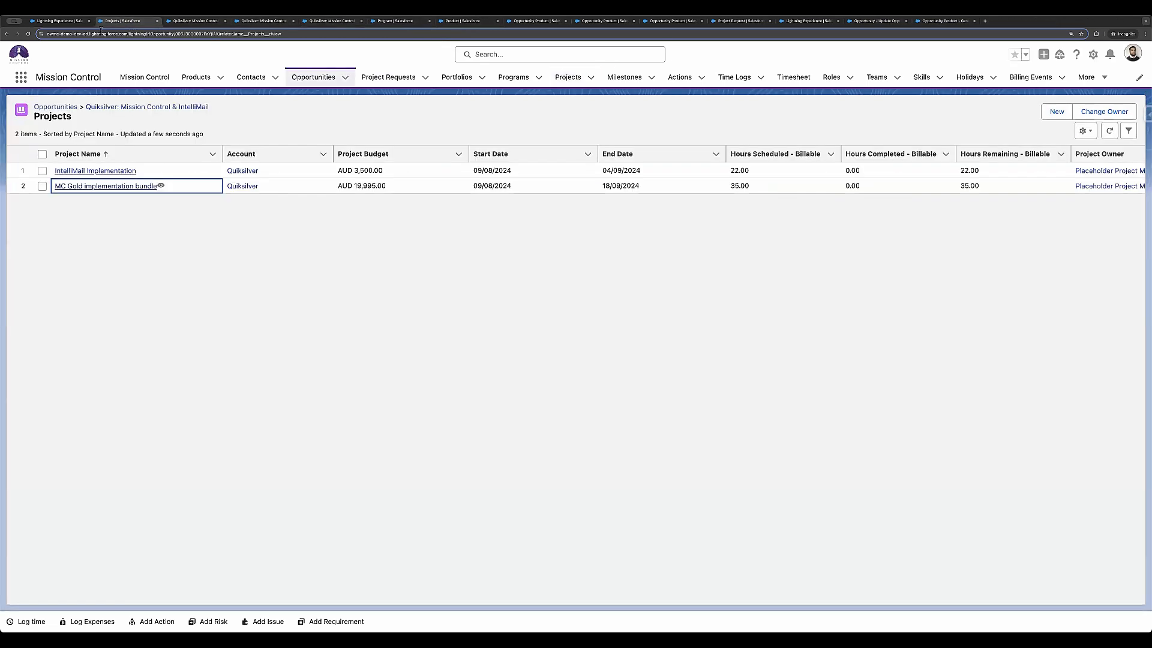
{"action": "left_click", "coordinate": [117, 109]}
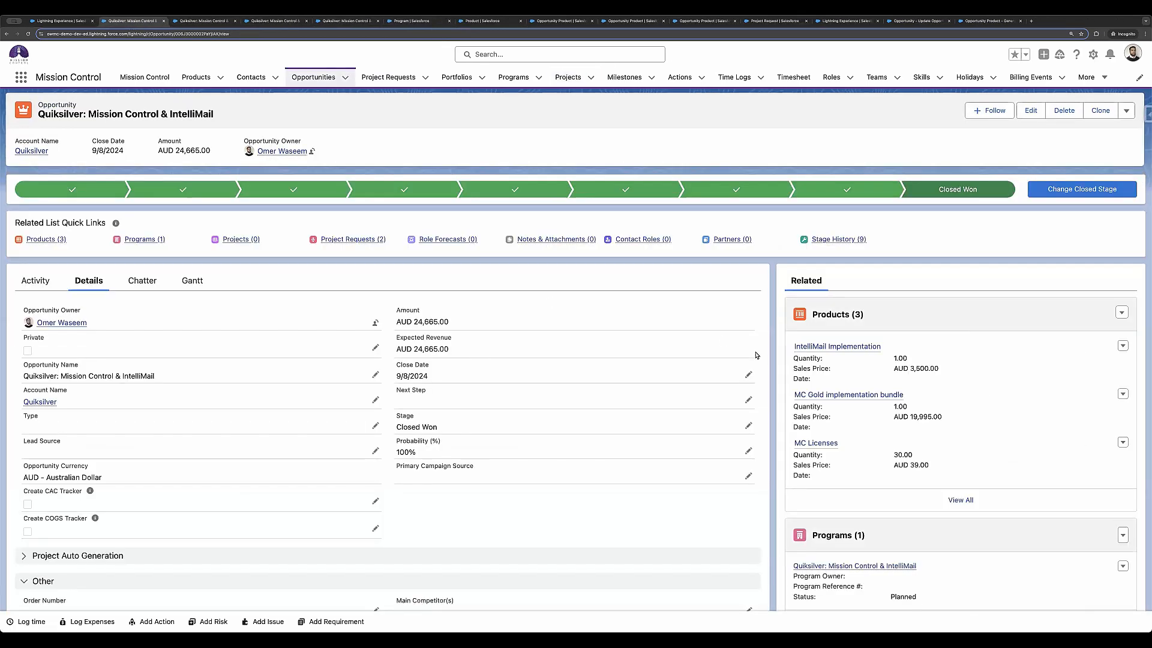
Step: Open the Quiksilver: Mission Control & IntelliMail program from the opportunity and review its details
{"action": "scroll", "coordinate": [773, 381], "scroll_direction": "down", "scroll_amount": 3}
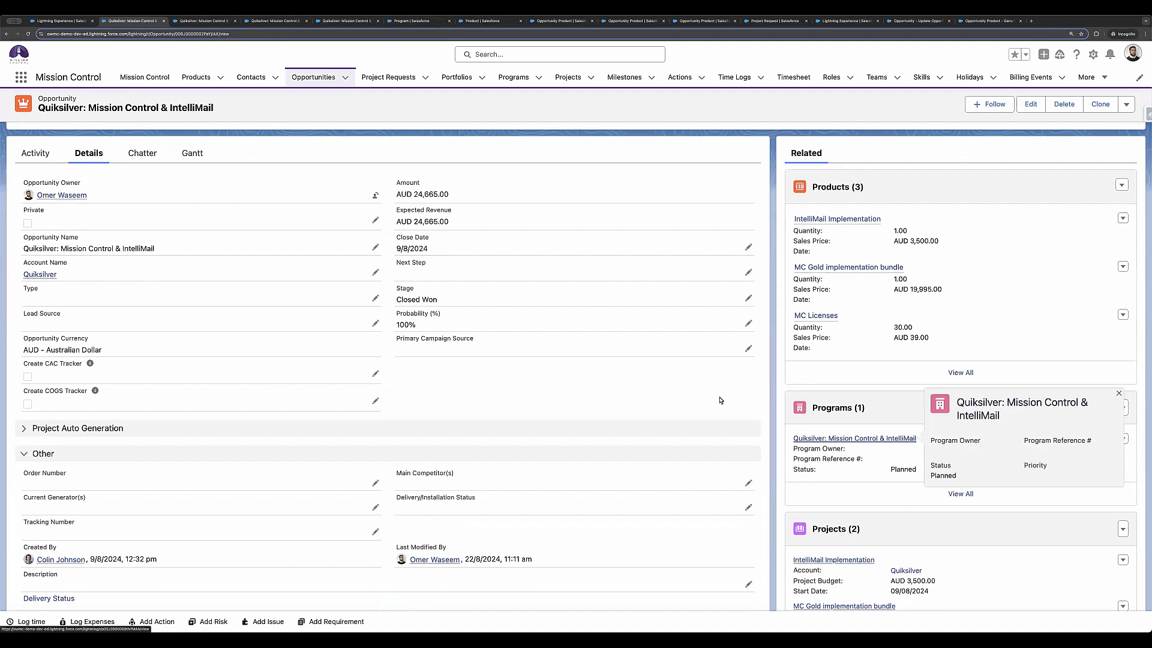
{"action": "left_click", "coordinate": [840, 441]}
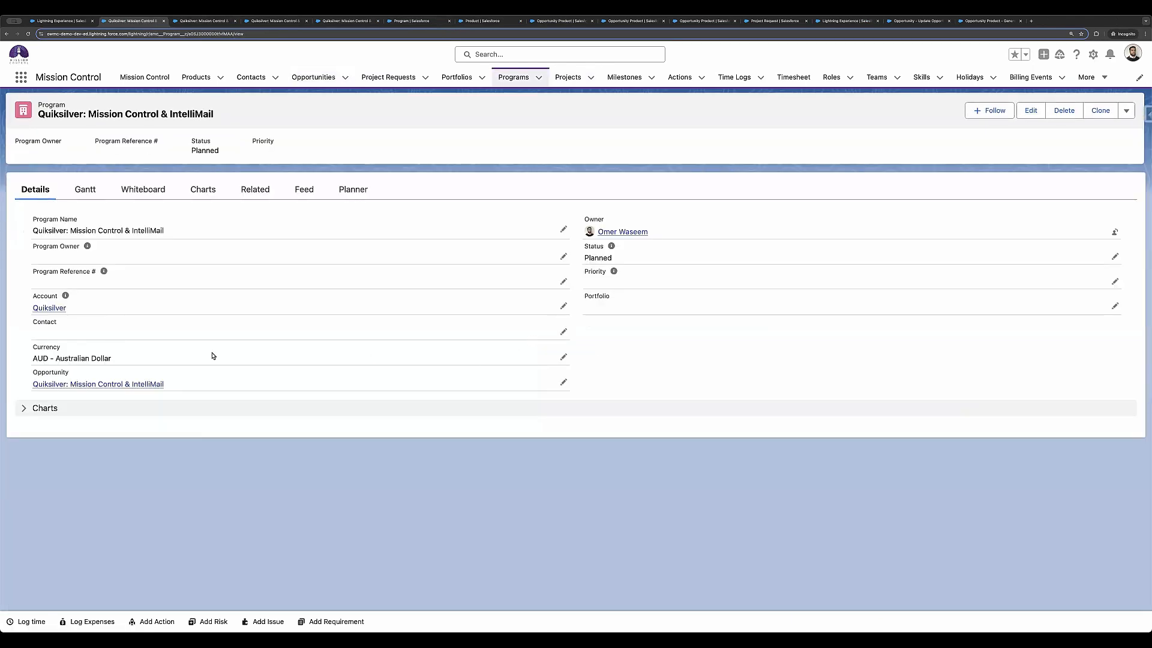
{"action": "mouse_move", "coordinate": [84, 387]}
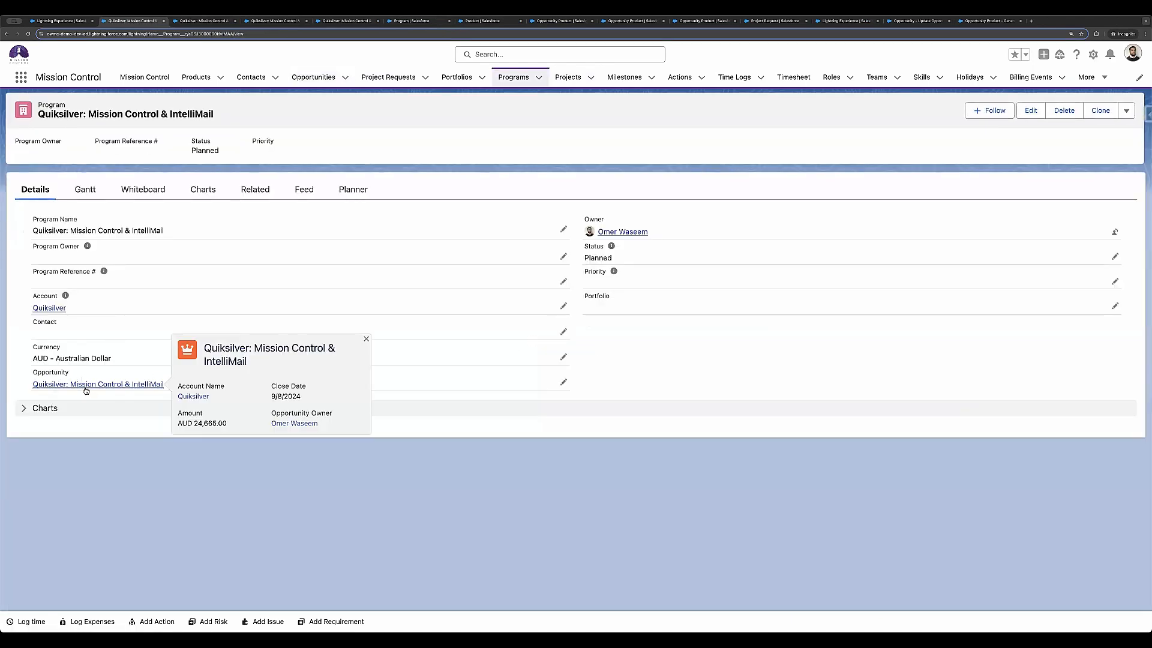
Step: Examine the program's Gantt chart for both projects across its timeline
{"action": "left_click", "coordinate": [84, 191]}
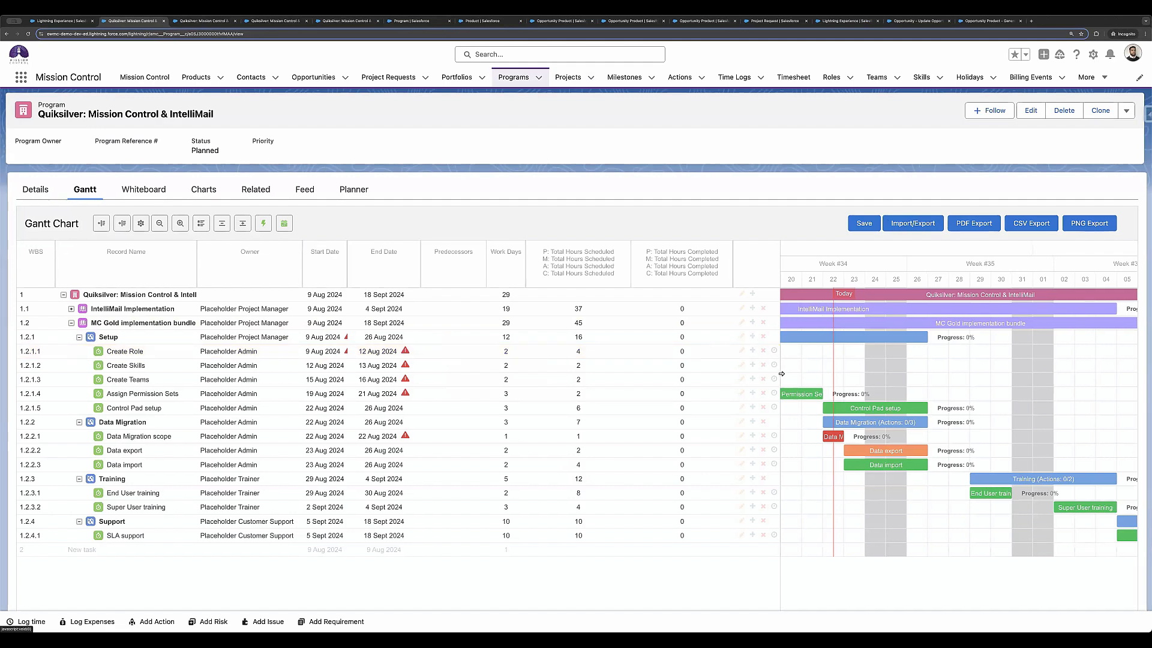
{"action": "scroll", "coordinate": [871, 376], "scroll_direction": "left", "scroll_amount": 5}
{"action": "scroll", "coordinate": [871, 376], "scroll_direction": "right", "scroll_amount": 10}
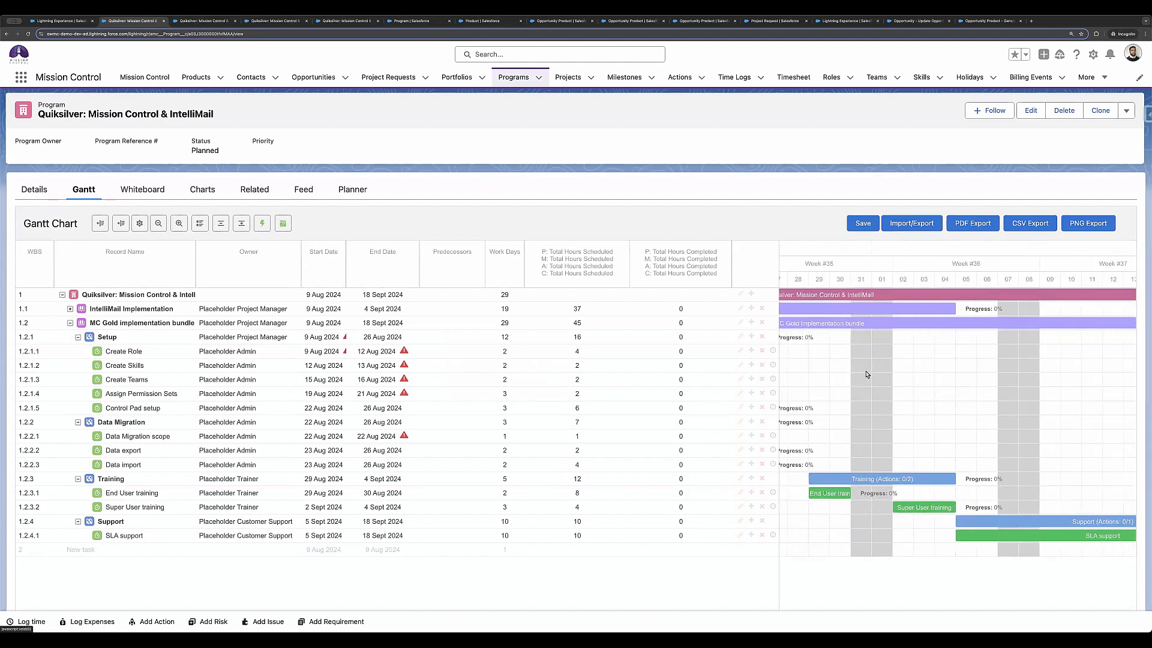
Step: View the program's whiteboard, and review its charts on budget, milestones, actions, resource allocation, hours and risks
{"action": "left_click", "coordinate": [161, 195]}
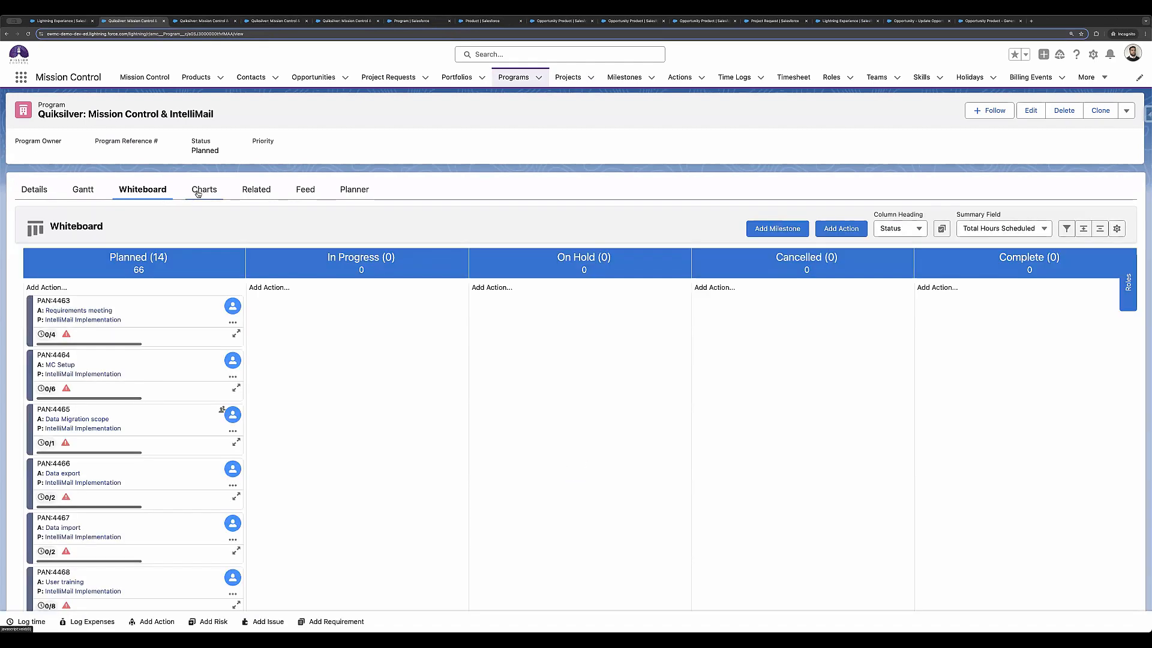
{"action": "left_click", "coordinate": [200, 189]}
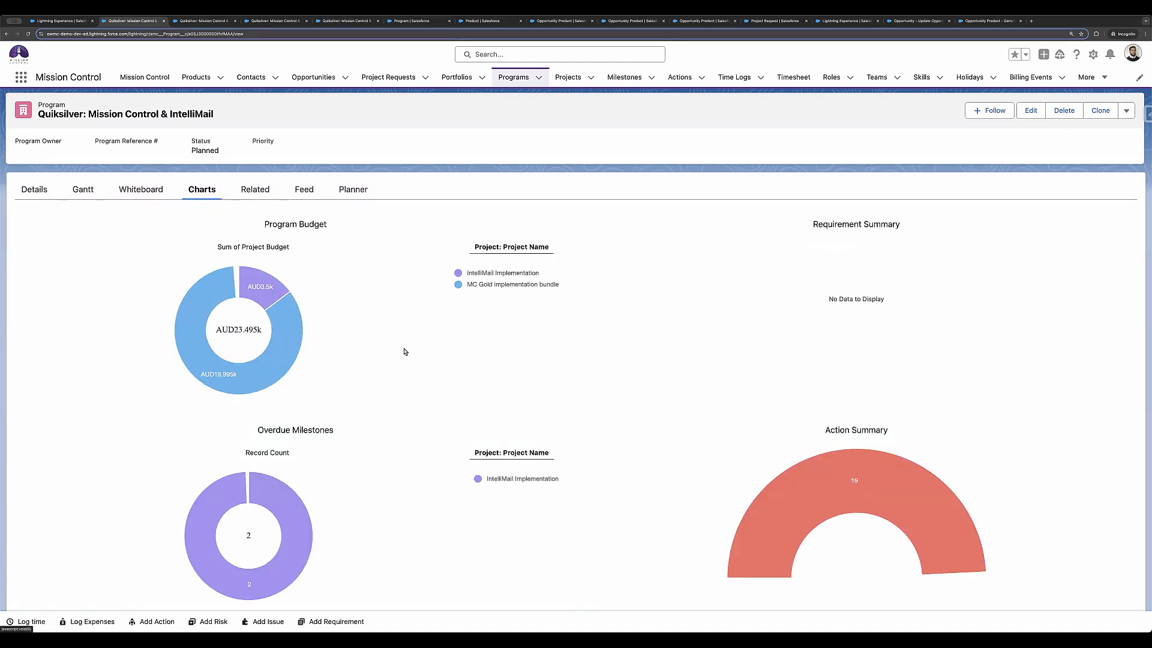
{"action": "scroll", "coordinate": [427, 381], "scroll_direction": "down", "scroll_amount": 2}
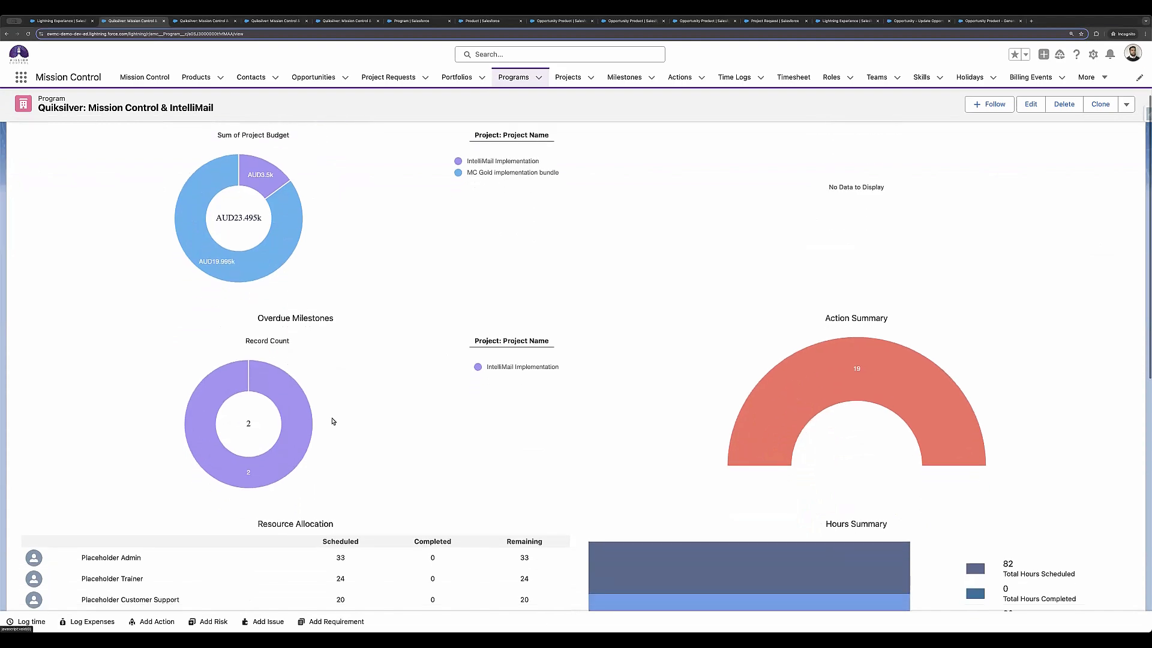
{"action": "scroll", "coordinate": [334, 421], "scroll_direction": "down", "scroll_amount": 1}
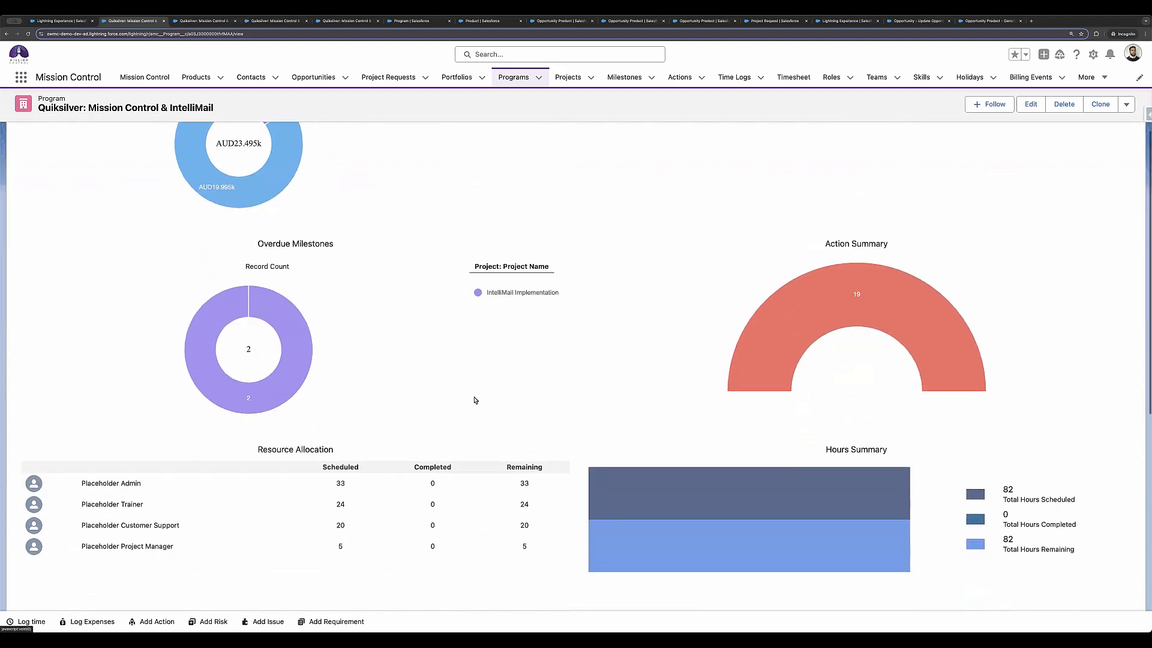
{"action": "scroll", "coordinate": [471, 396], "scroll_direction": "down", "scroll_amount": 2}
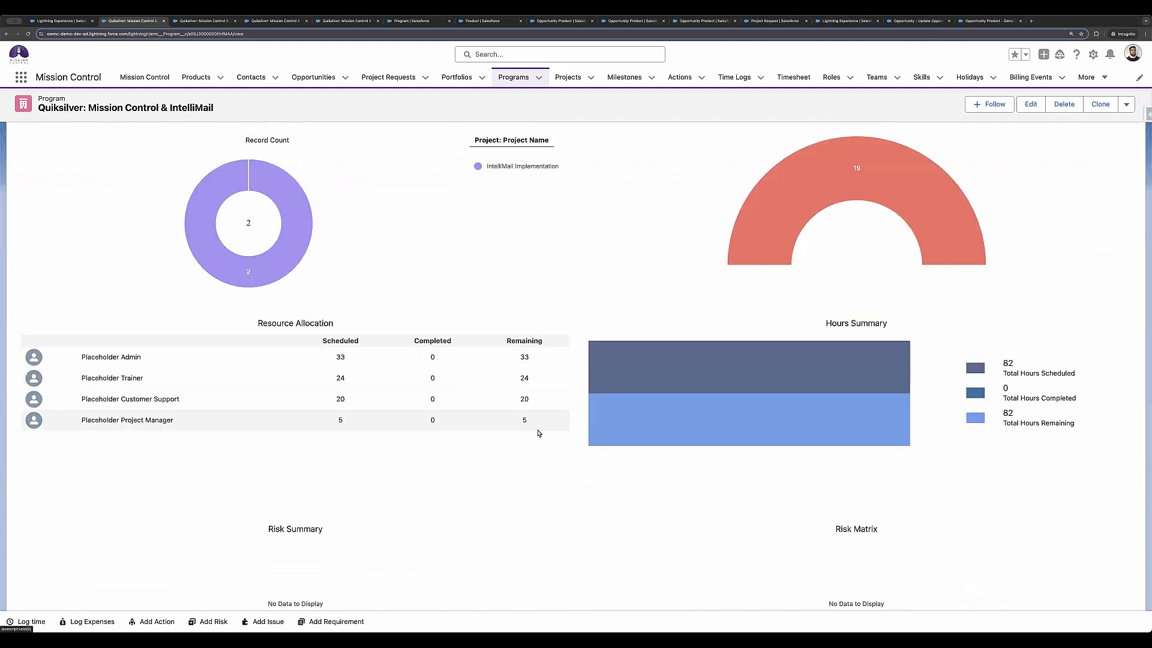
{"action": "scroll", "coordinate": [539, 433], "scroll_direction": "down", "scroll_amount": 5}
{"action": "scroll", "coordinate": [538, 433], "scroll_direction": "up", "scroll_amount": 10}
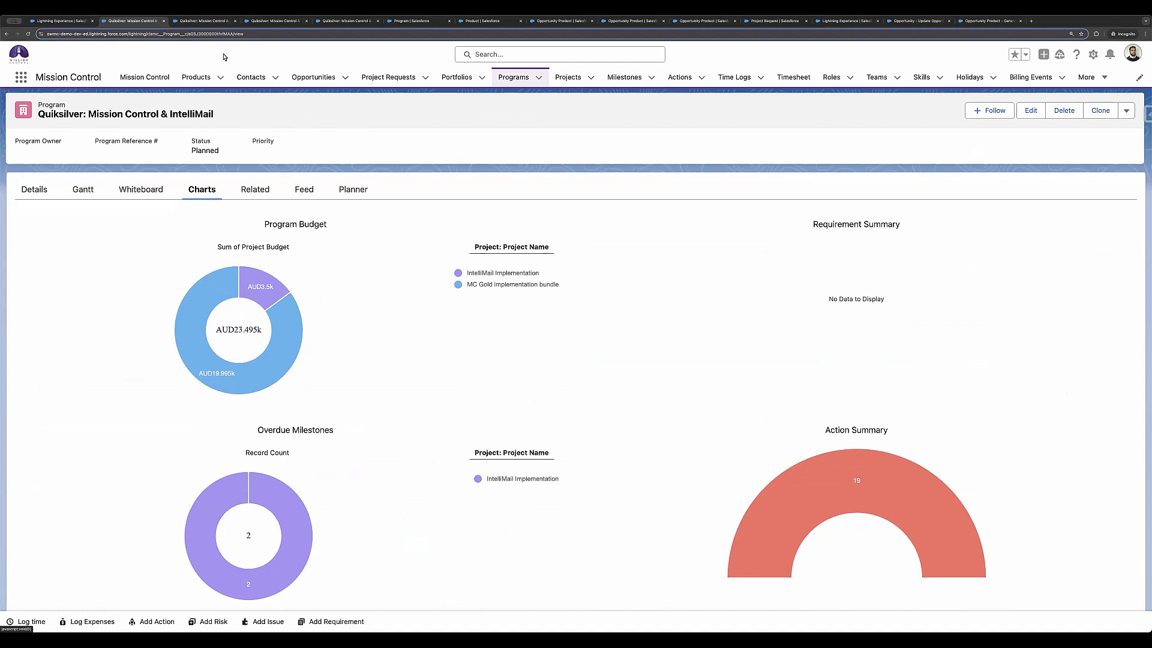
Step: Review the custom field definitions for Program's Opportunity, Product's Project Template, and Opportunity Product's Product Has Project and Generate Project
{"action": "left_click", "coordinate": [398, 21]}
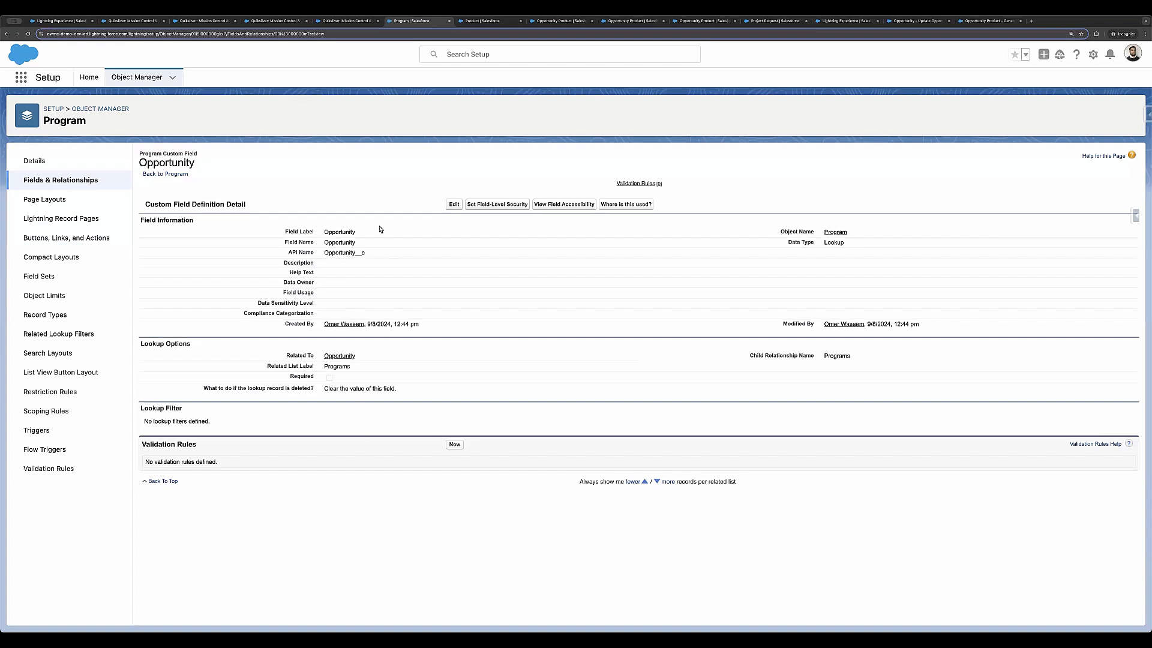
{"action": "left_click", "coordinate": [479, 27]}
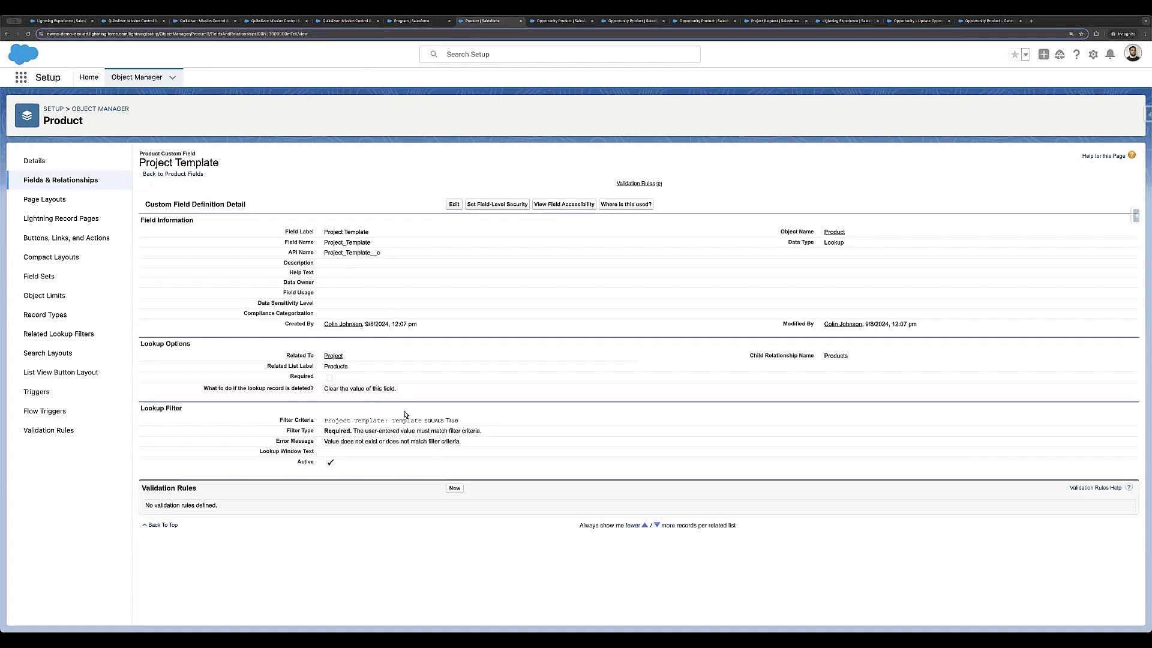
{"action": "left_click", "coordinate": [547, 27]}
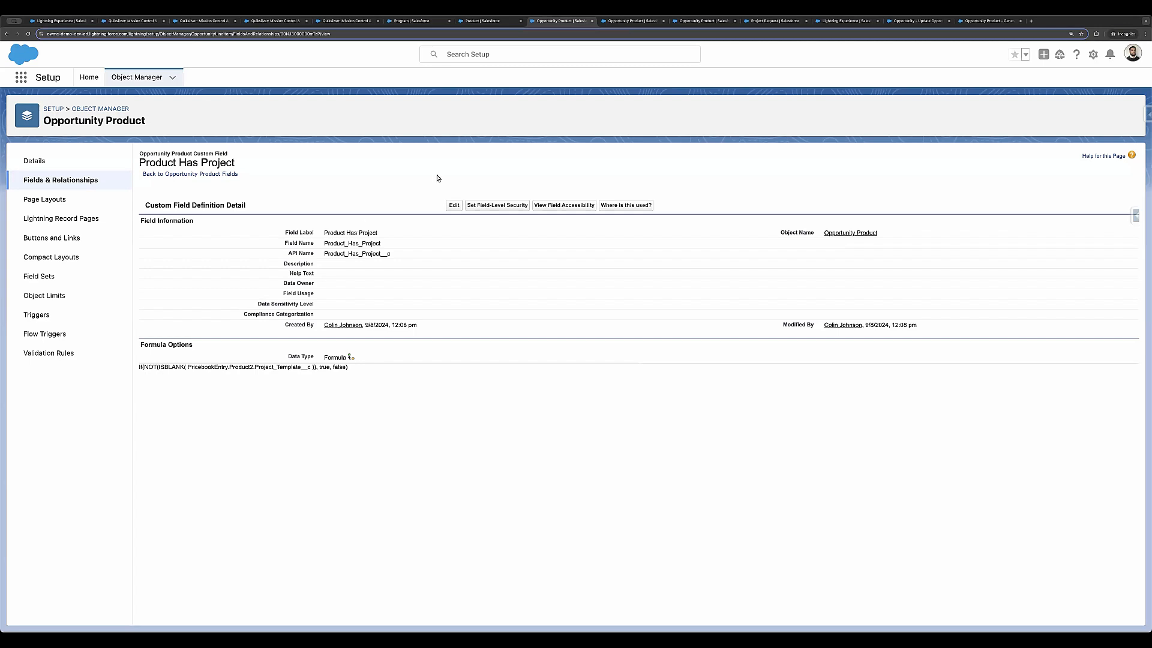
{"action": "left_click", "coordinate": [495, 24]}
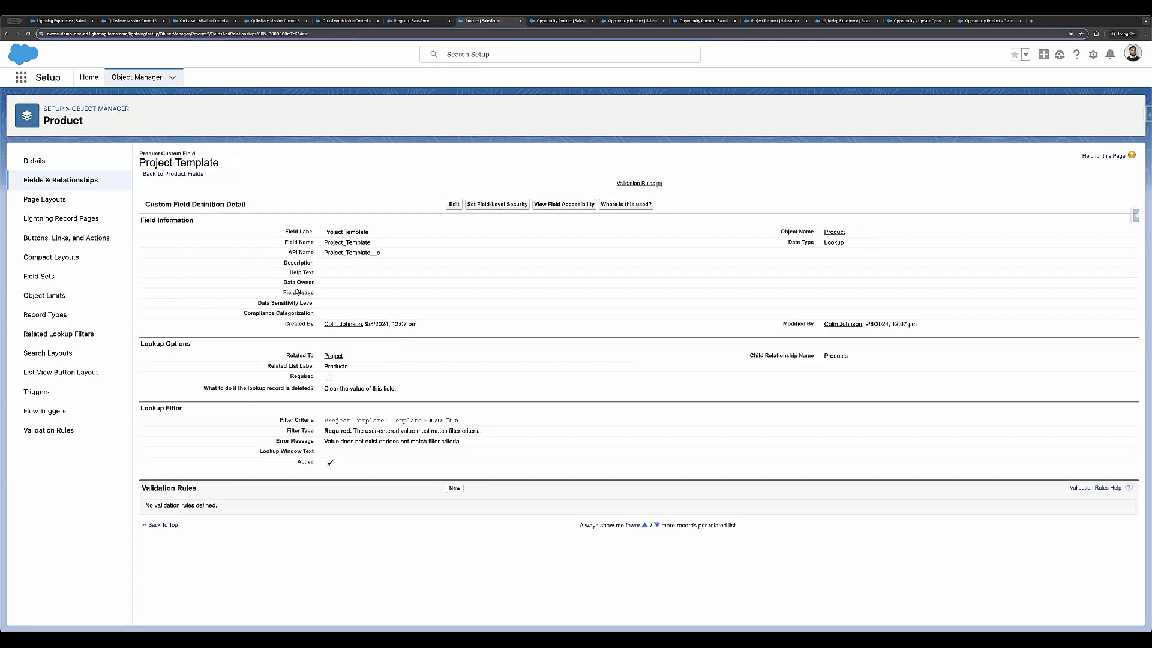
{"action": "left_click", "coordinate": [562, 24]}
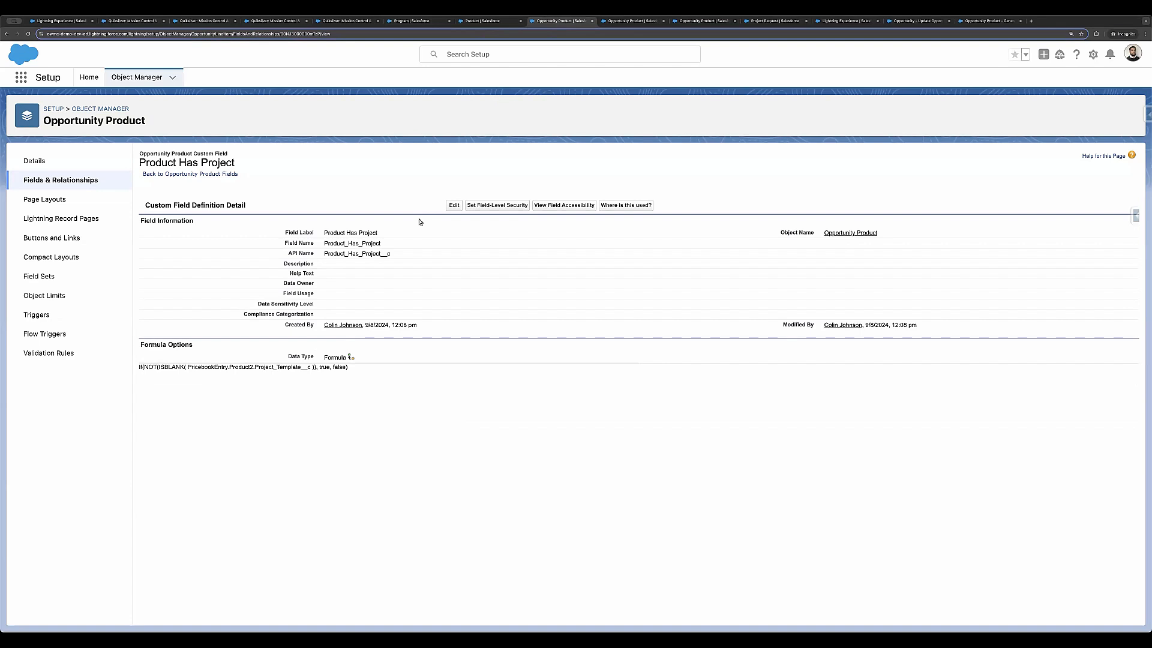
{"action": "key", "text": "ctrl+Tab"}
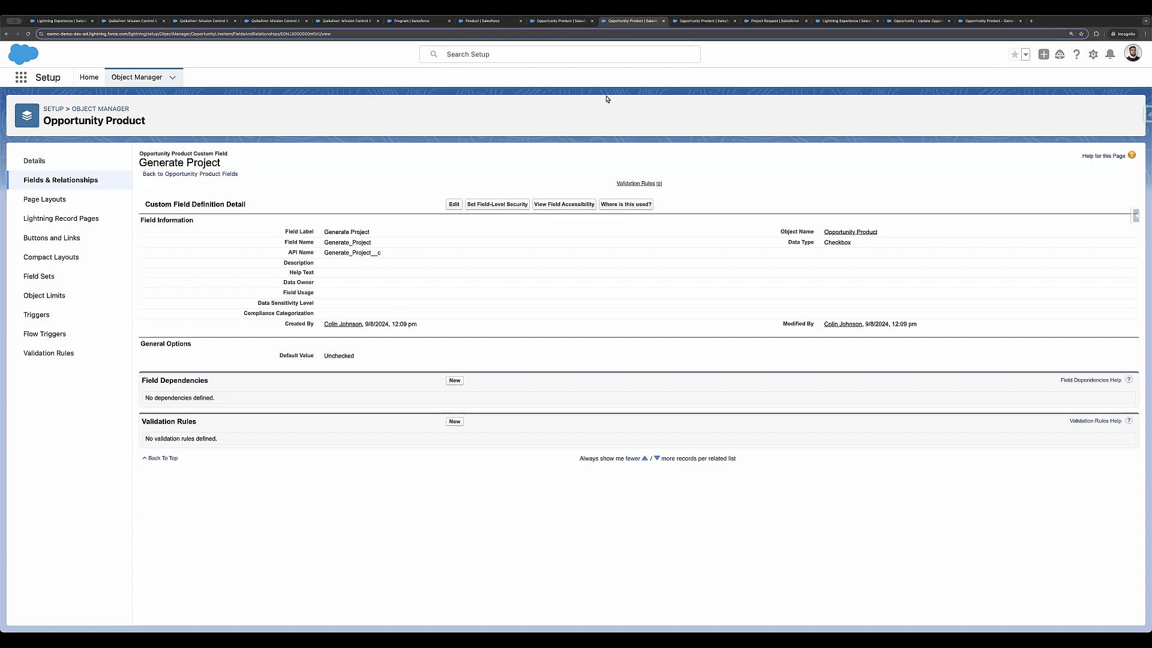
Step: Inspect the selected fields, including Generate Project, in the Opportunity Product Layout's multi-line layout, and leave it without saving
{"action": "left_click", "coordinate": [704, 22]}
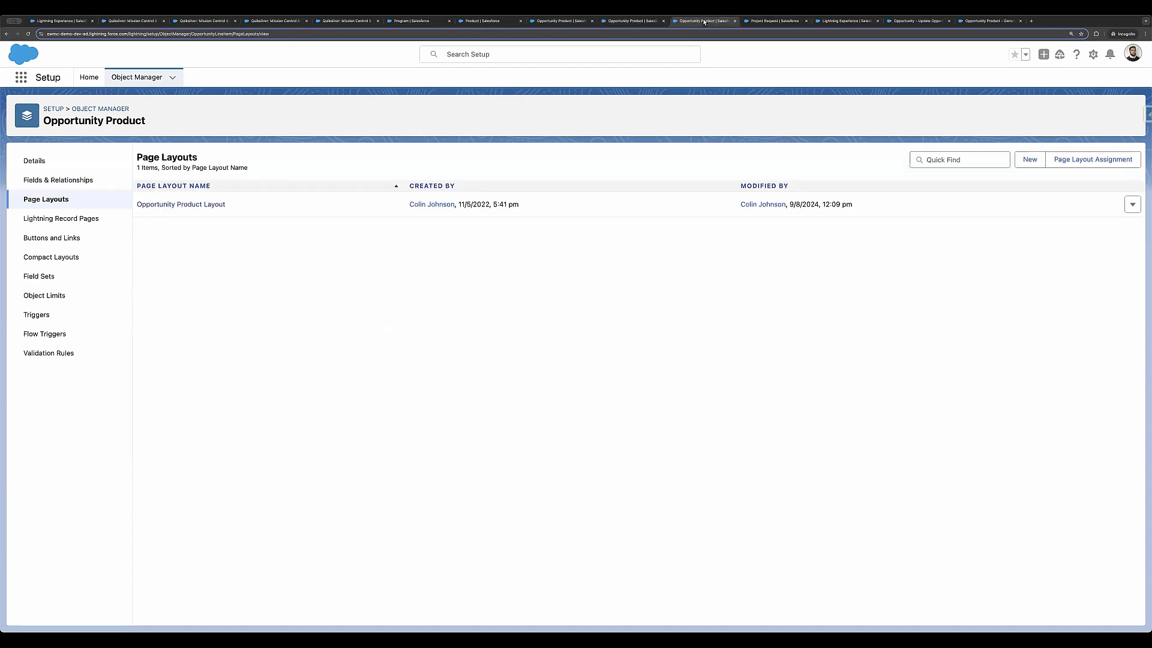
{"action": "left_click", "coordinate": [173, 206]}
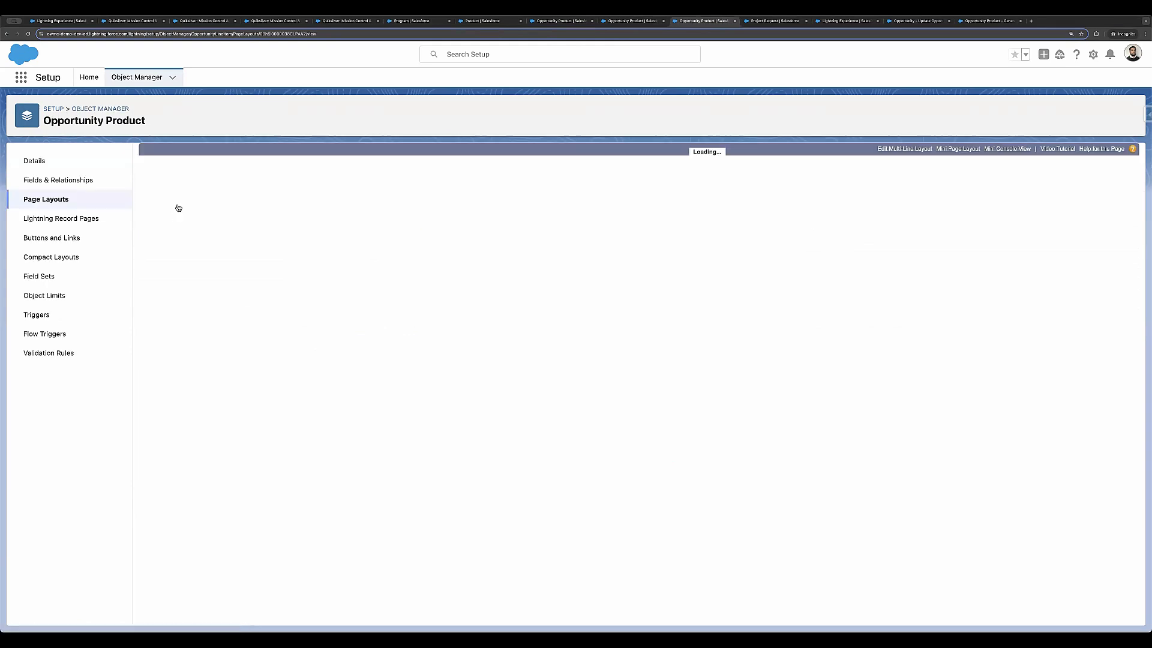
{"action": "left_click", "coordinate": [904, 149]}
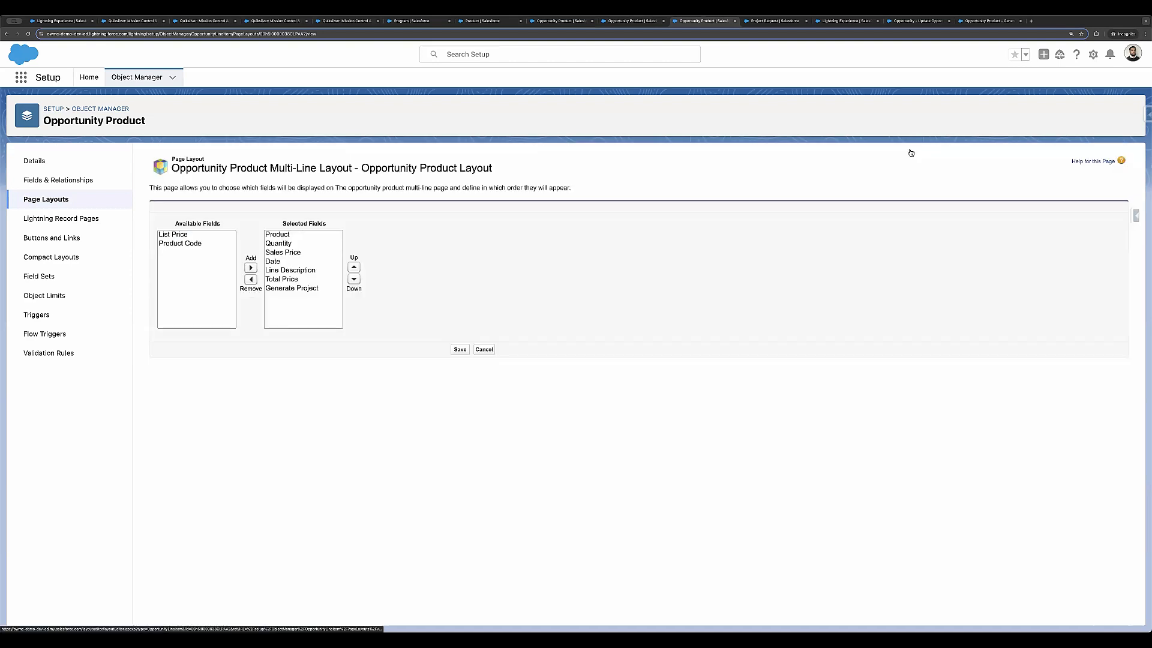
{"action": "left_click", "coordinate": [291, 281]}
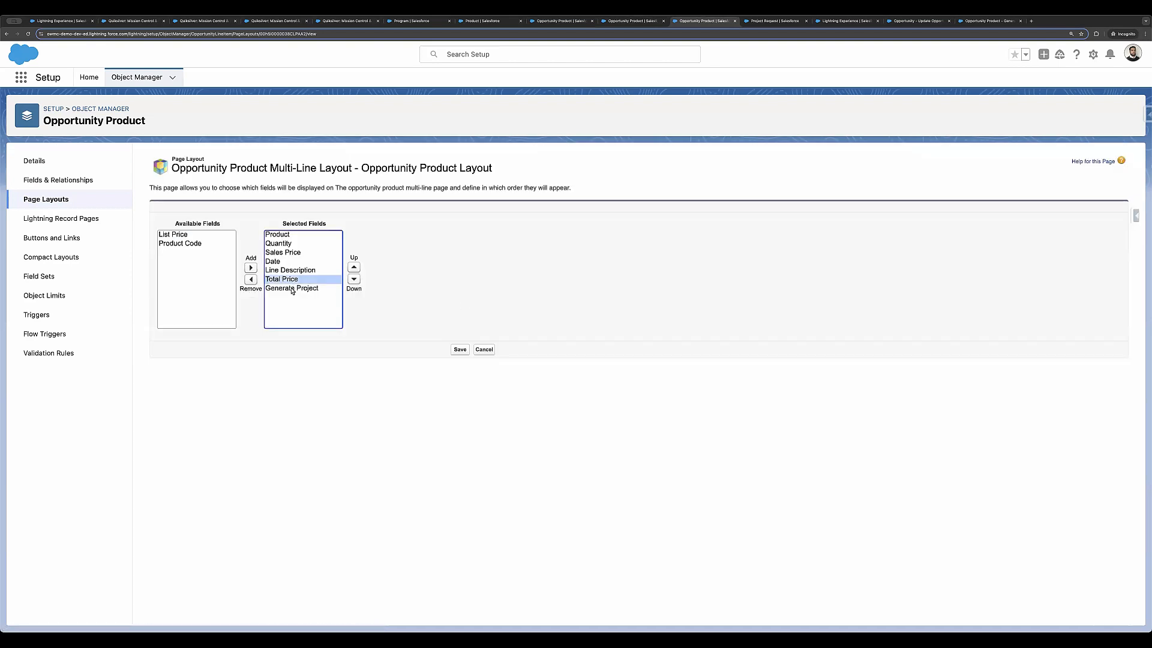
{"action": "left_click", "coordinate": [292, 289]}
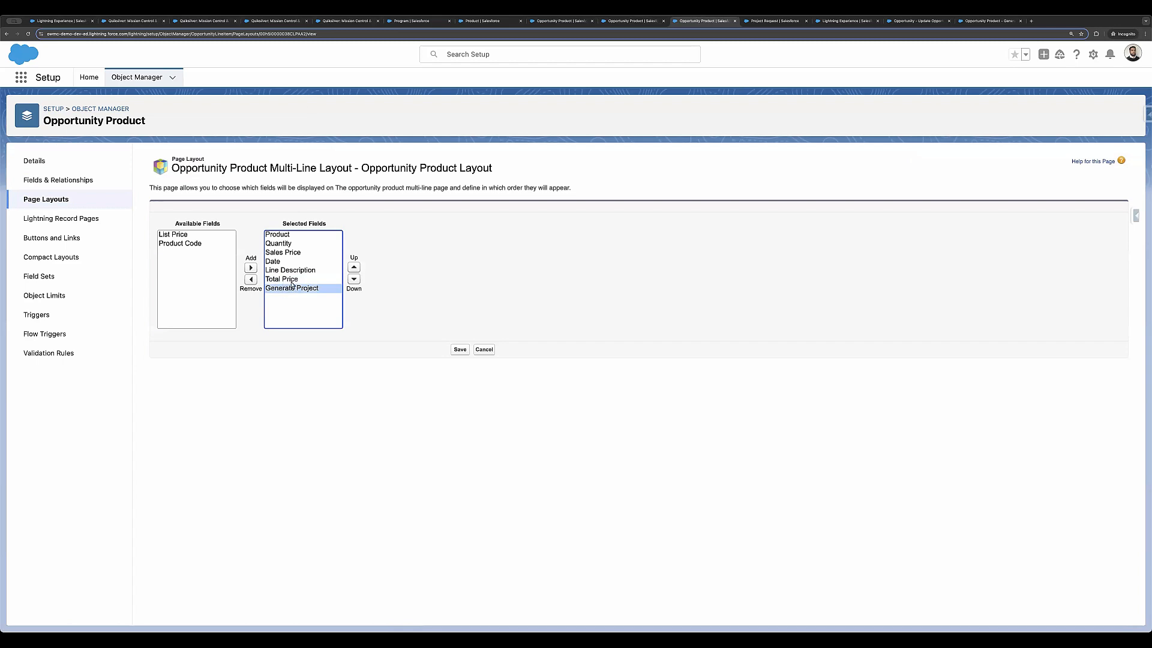
{"action": "left_click", "coordinate": [484, 349]}
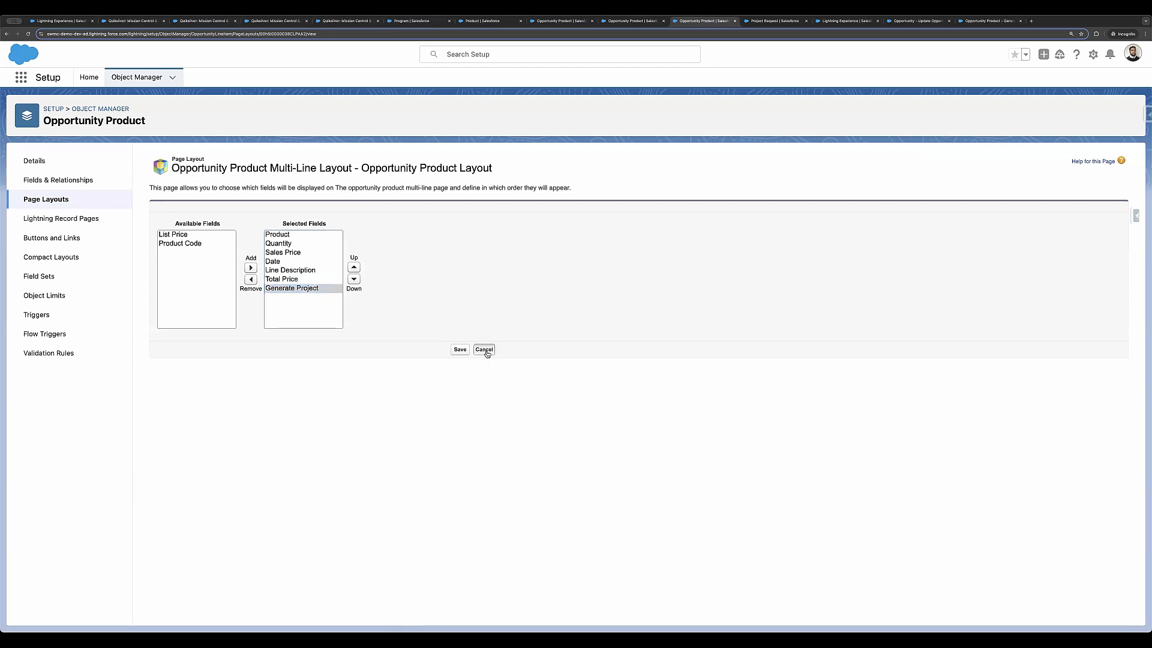
Step: Review the Program lookup field definition on the Project Request object, and view the Mission Control Console
{"action": "left_click", "coordinate": [761, 24]}
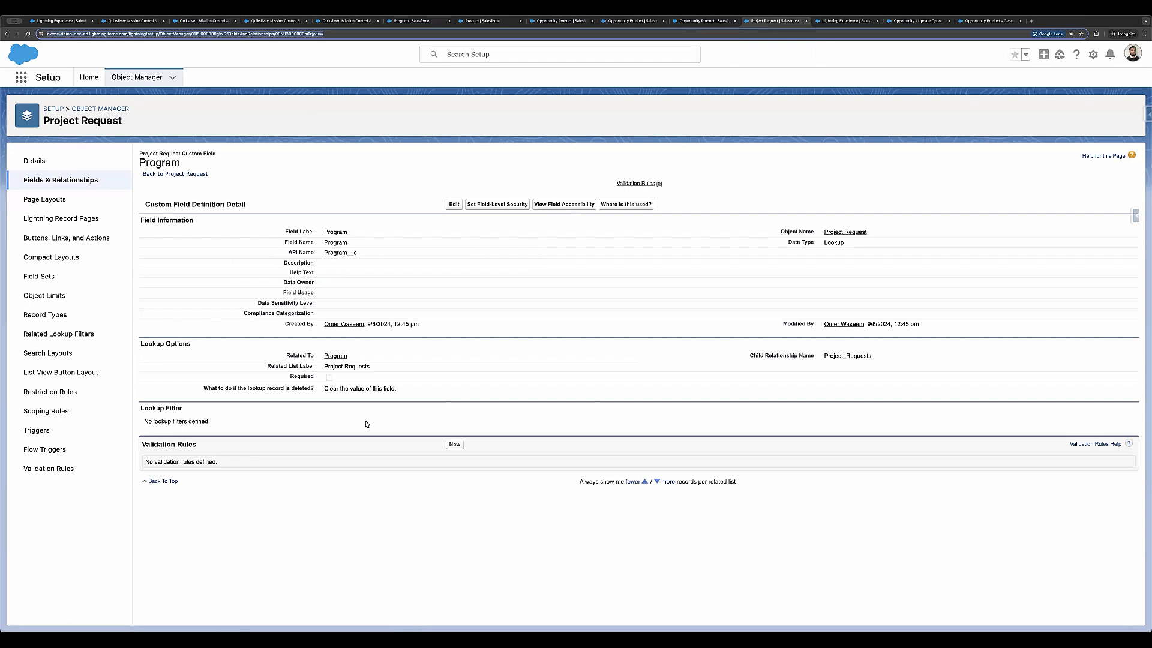
{"action": "left_click", "coordinate": [833, 22]}
{"action": "left_click", "coordinate": [146, 86]}
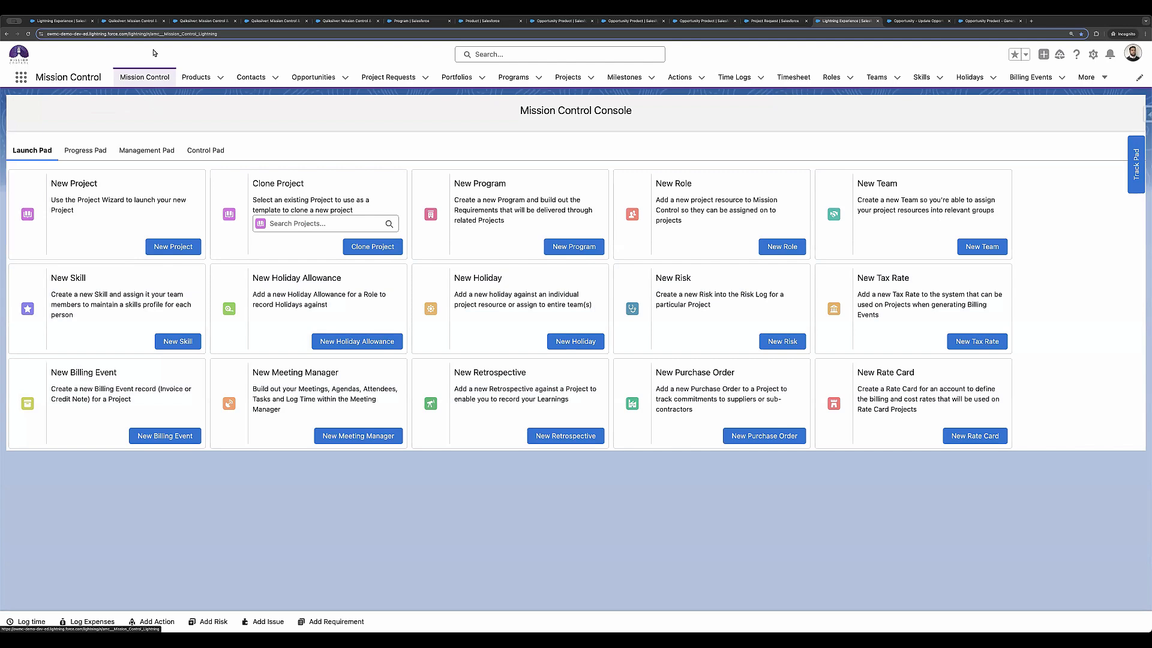
Step: Return to the Quiksilver opportunity and open its related project request for IntelliMail Implementation
{"action": "left_click", "coordinate": [131, 21]}
{"action": "left_click", "coordinate": [74, 22]}
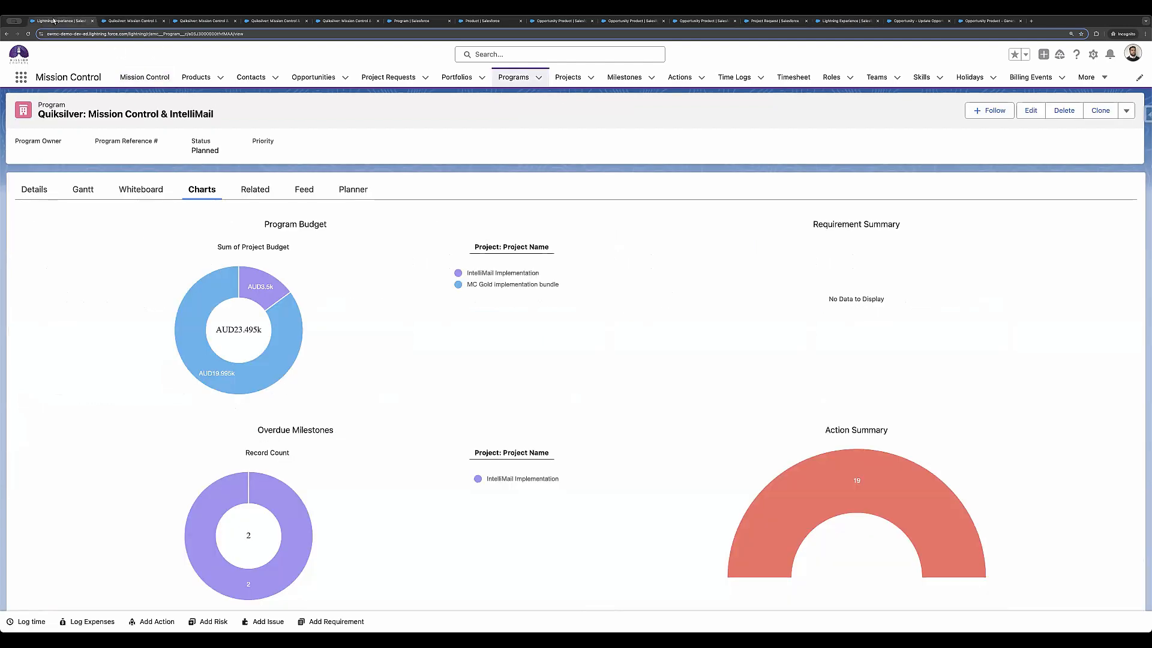
{"action": "left_click", "coordinate": [116, 22]}
{"action": "left_click", "coordinate": [9, 34]}
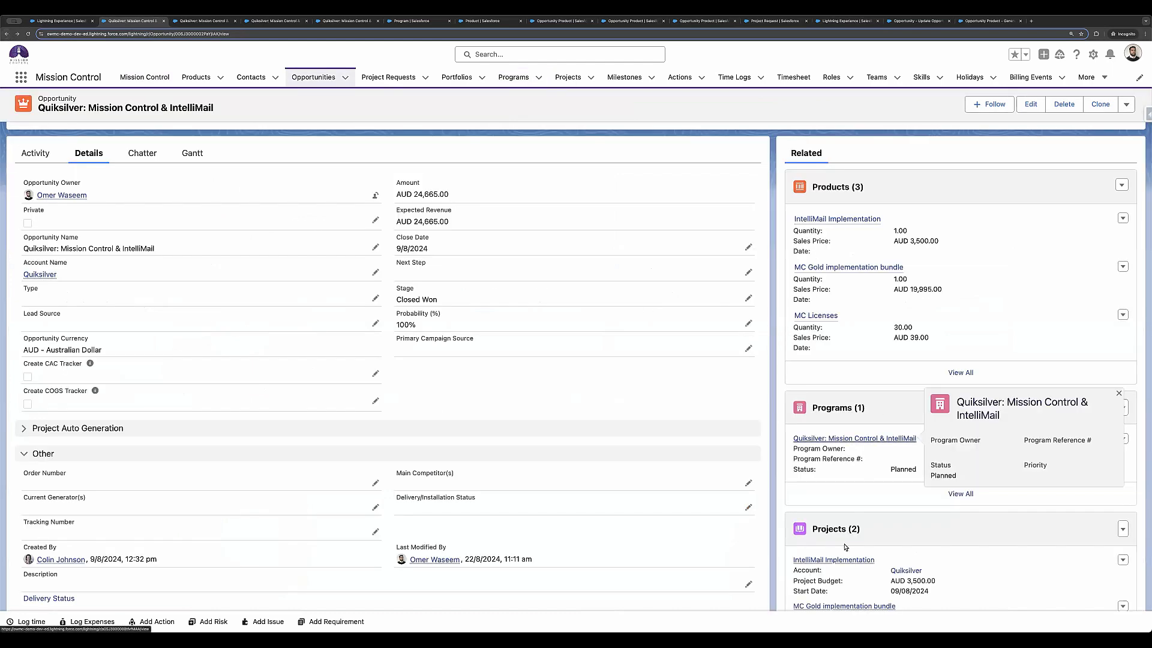
{"action": "scroll", "coordinate": [857, 528], "scroll_direction": "down", "scroll_amount": 3}
{"action": "scroll", "coordinate": [856, 528], "scroll_direction": "down", "scroll_amount": 3}
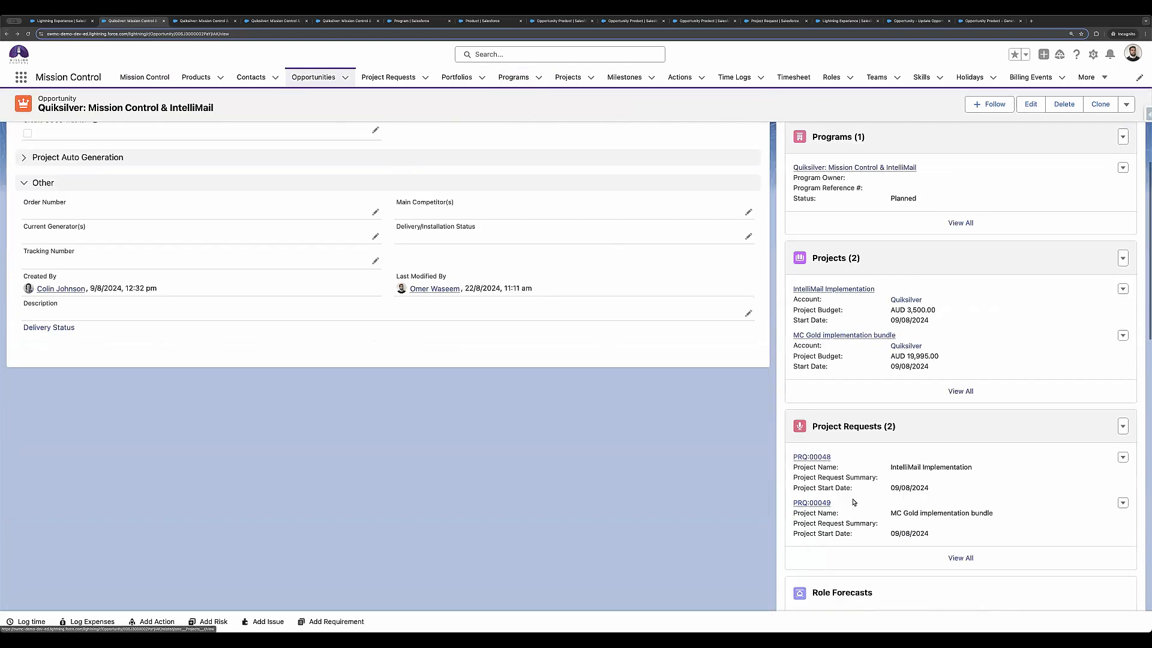
{"action": "left_click", "coordinate": [804, 442]}
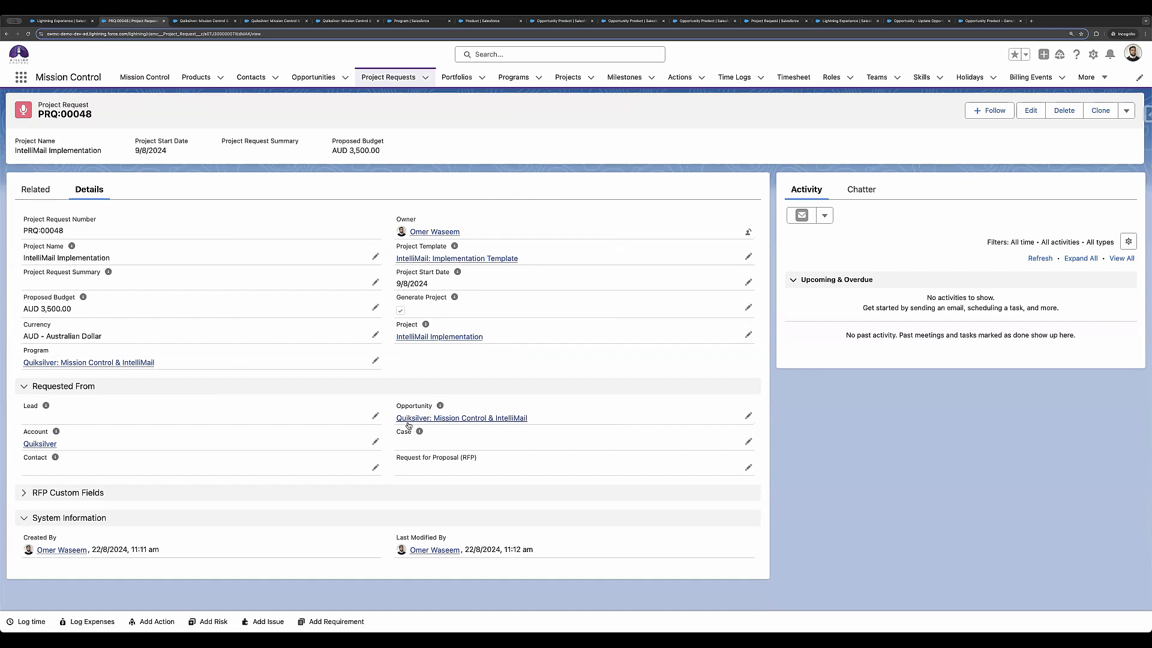
Step: View the detail fields of the project linked to the request, including Program, and return to the project request
{"action": "left_click", "coordinate": [410, 337]}
{"action": "left_click", "coordinate": [114, 217]}
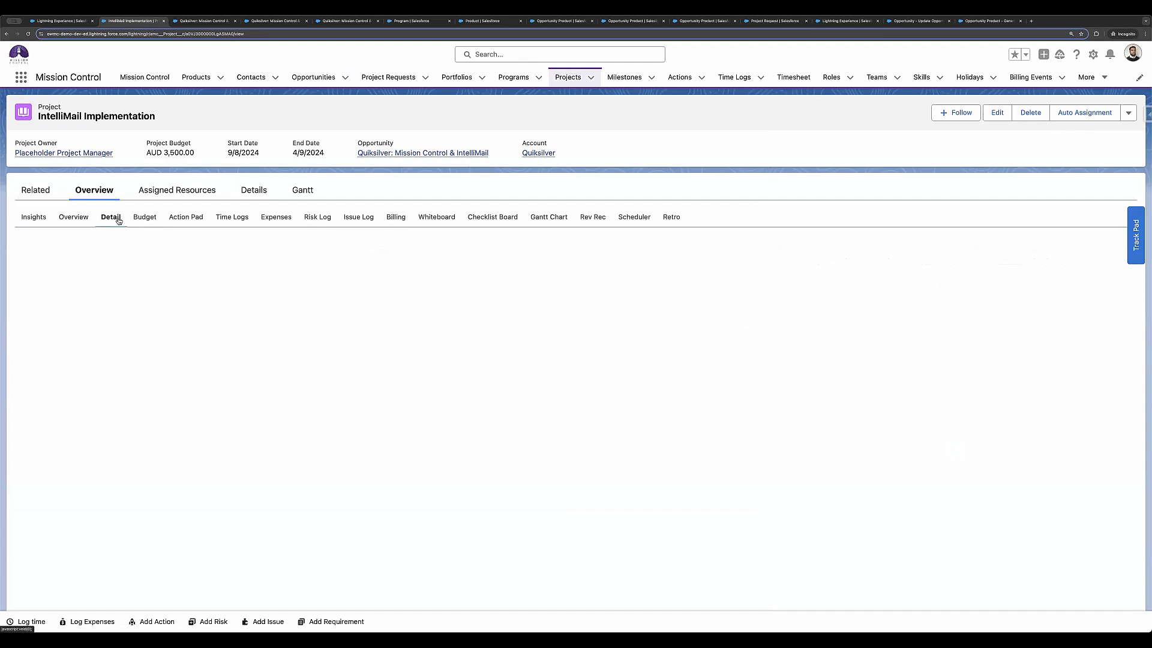
{"action": "mouse_move", "coordinate": [359, 156]}
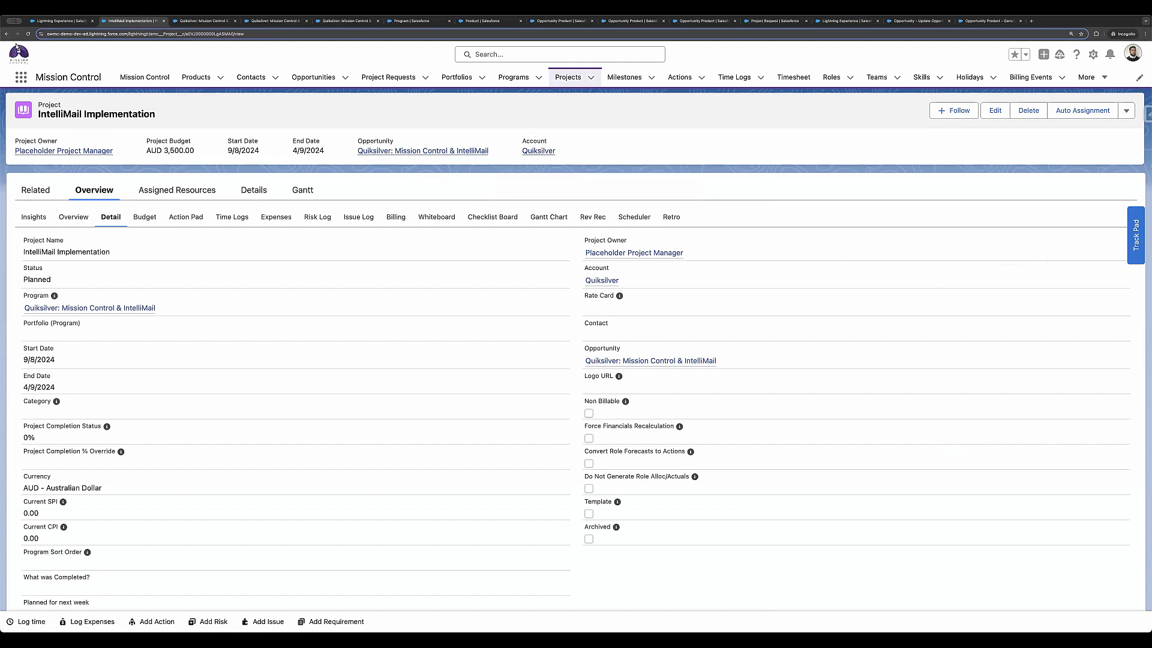
{"action": "left_click", "coordinate": [6, 34]}
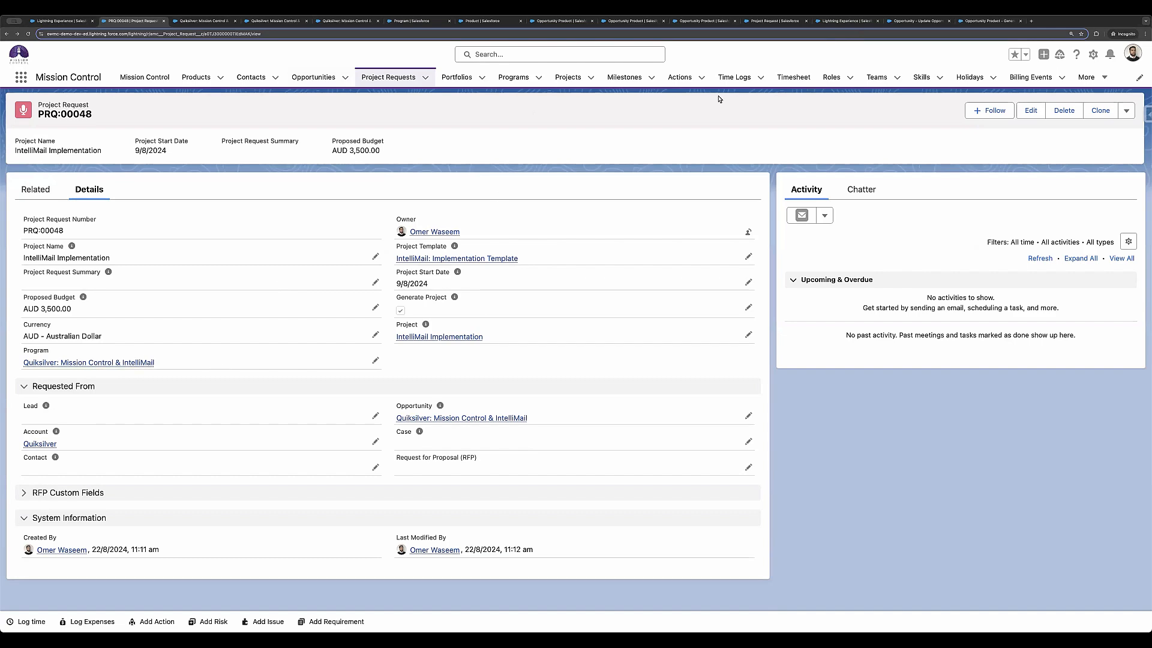
Step: Revisit the Project Request's Program field definition, and open the Auto-Generation Field Mapping from the Mission Control Console settings
{"action": "left_click", "coordinate": [772, 21]}
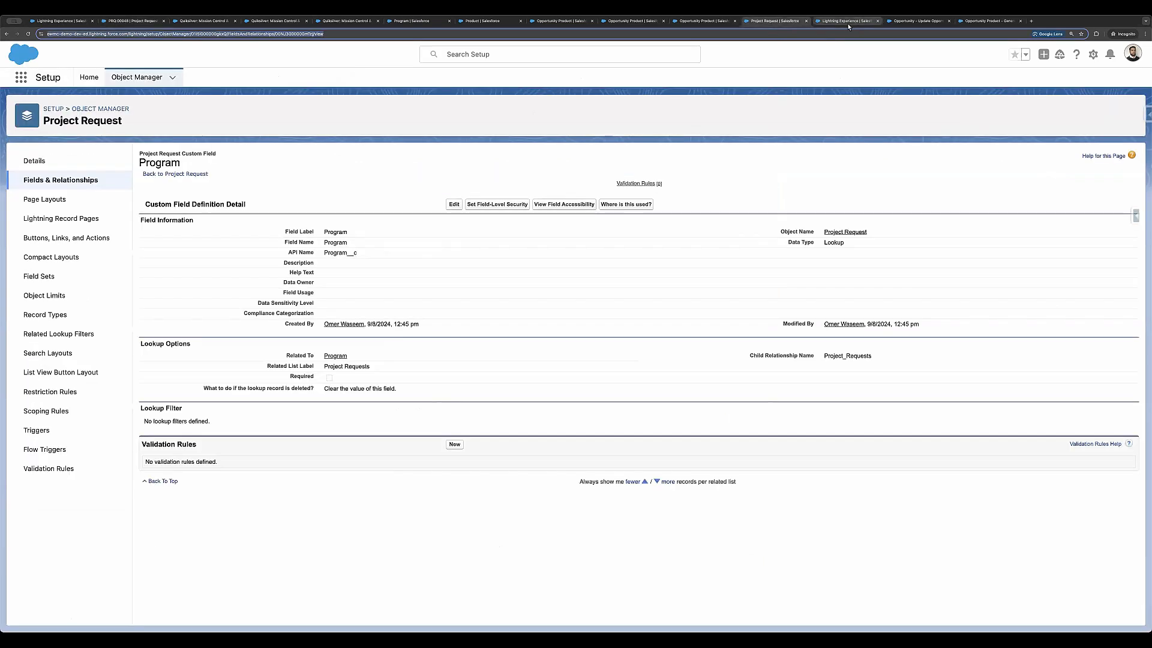
{"action": "left_click", "coordinate": [847, 21]}
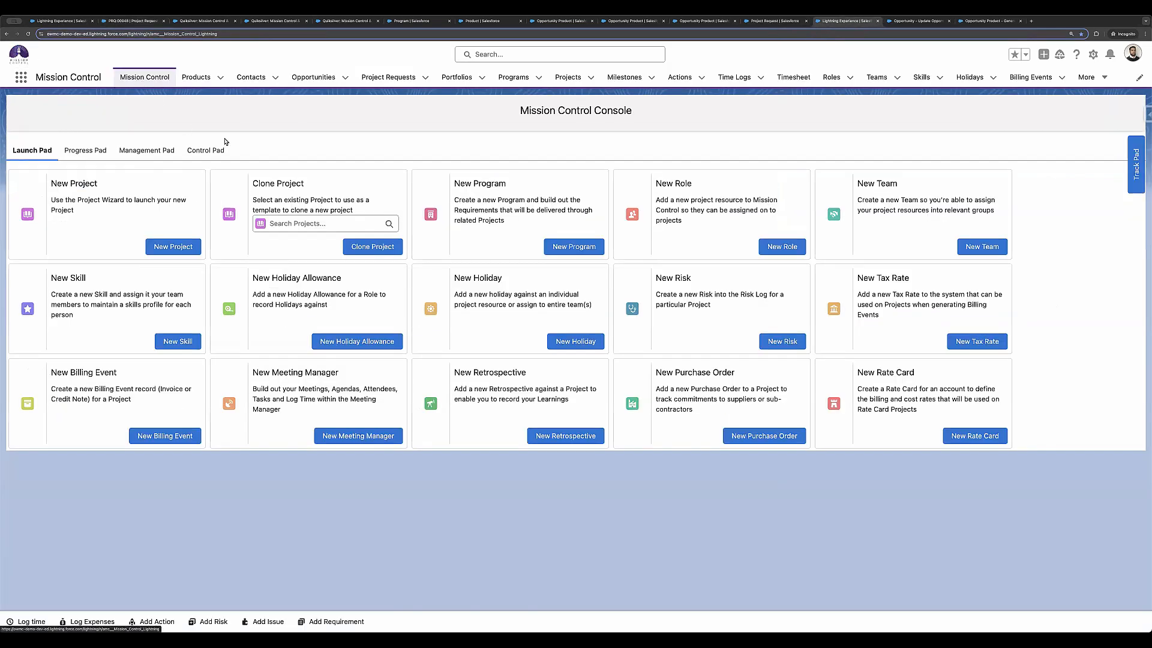
{"action": "left_click", "coordinate": [213, 153]}
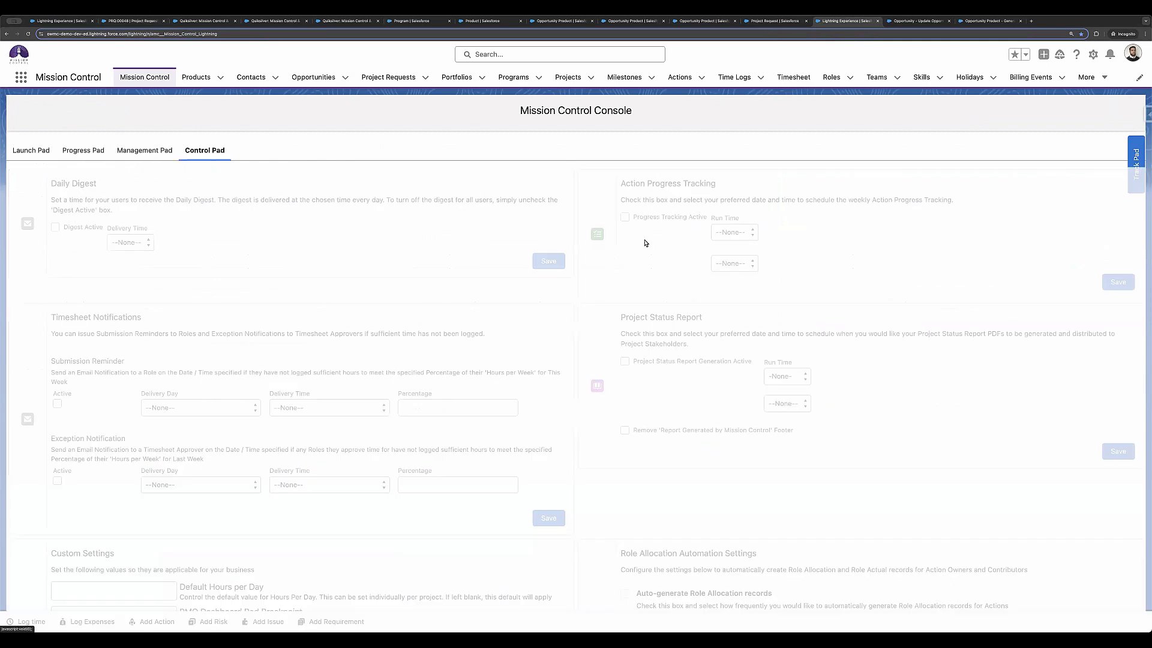
{"action": "scroll", "coordinate": [645, 242], "scroll_direction": "down", "scroll_amount": 1}
{"action": "scroll", "coordinate": [646, 242], "scroll_direction": "down", "scroll_amount": 18}
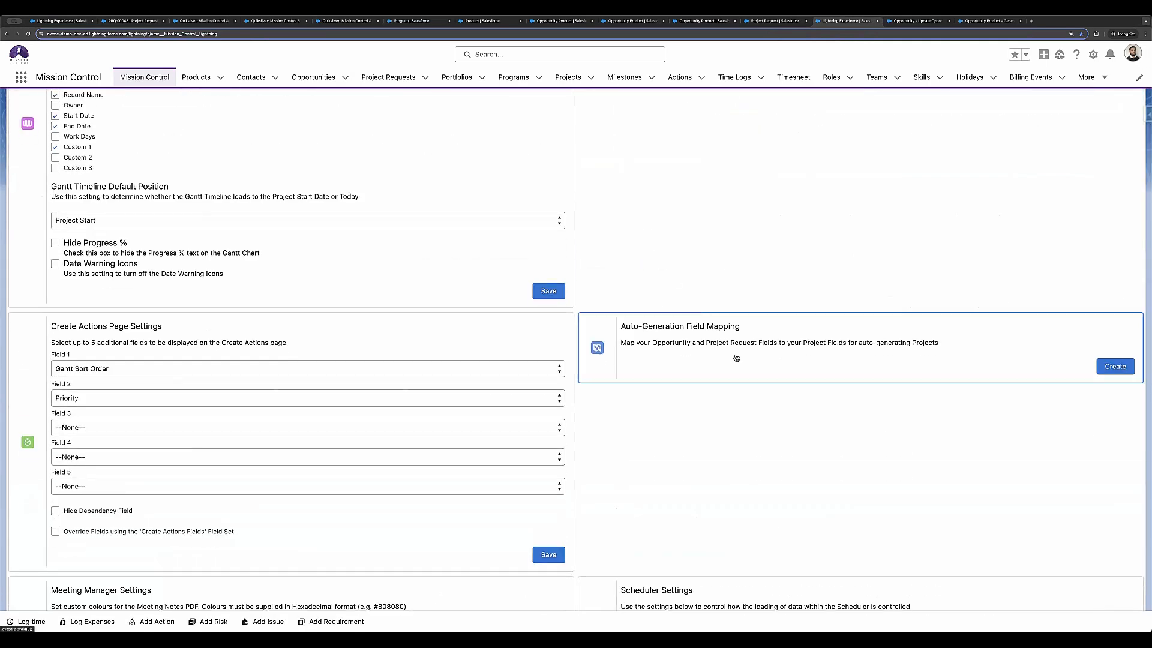
{"action": "left_click", "coordinate": [1114, 367]}
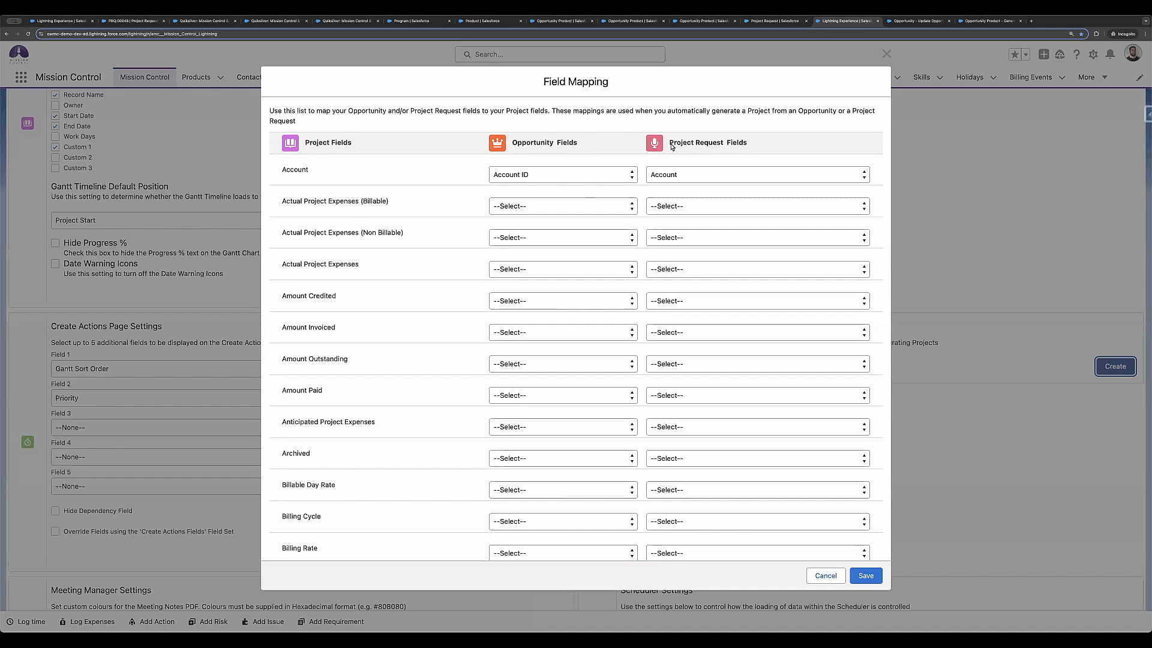
Step: Check which Project Request field is mapped to the project's Program field, and close the field mapping without saving
{"action": "scroll", "coordinate": [701, 240], "scroll_direction": "down", "scroll_amount": 15}
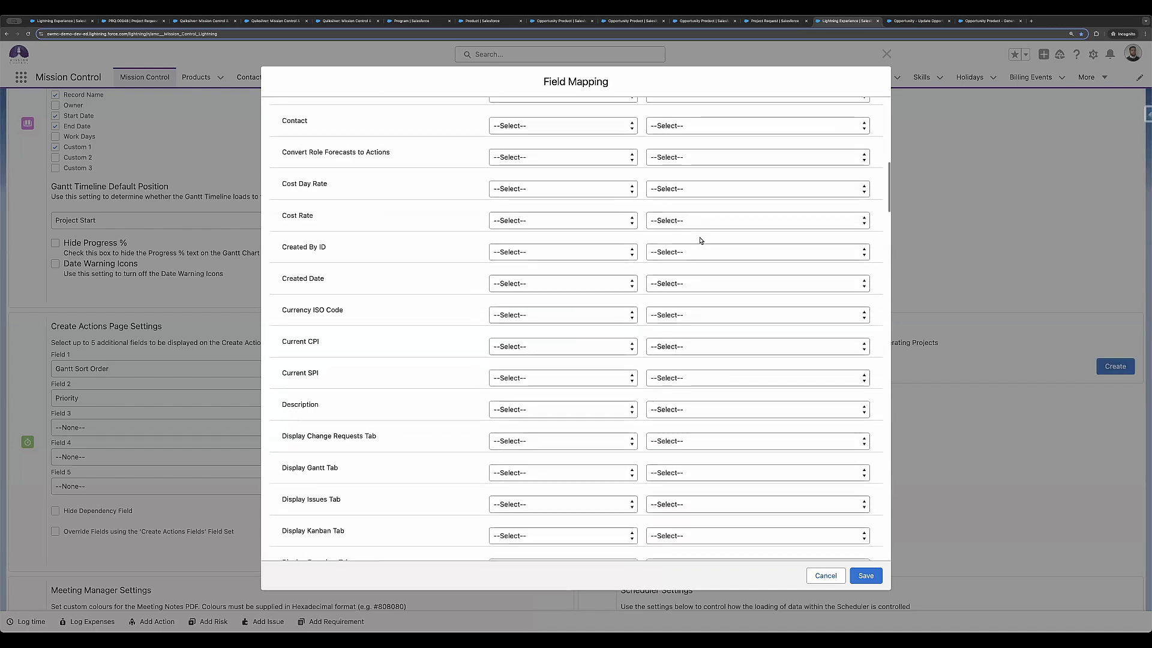
{"action": "scroll", "coordinate": [701, 240], "scroll_direction": "down", "scroll_amount": 18}
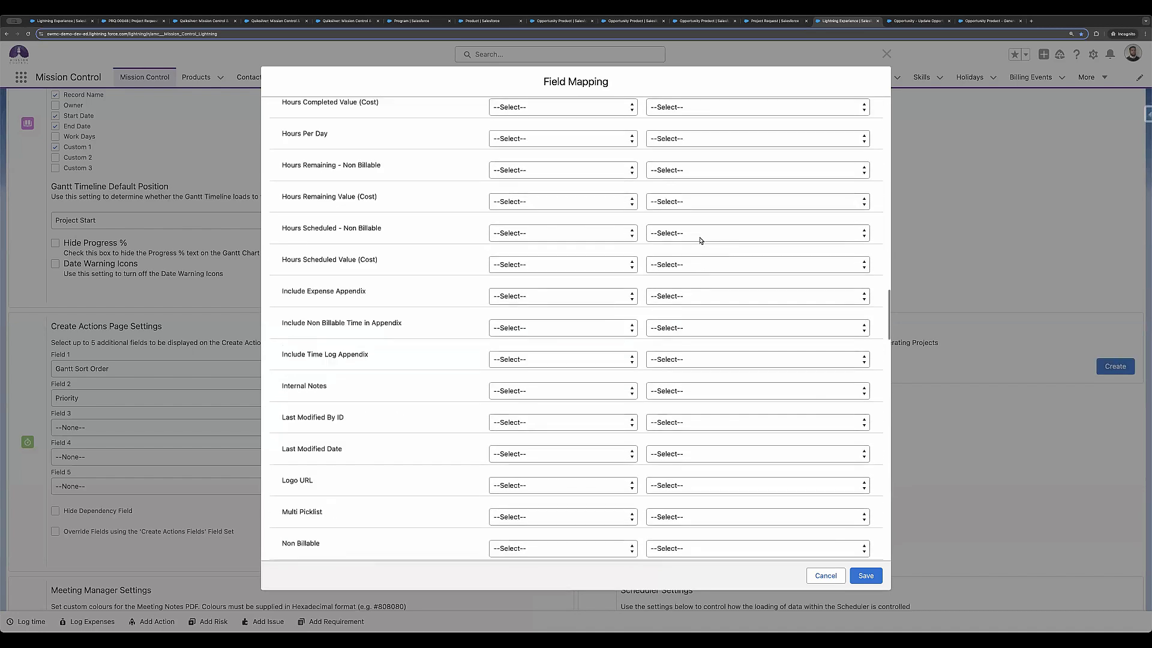
{"action": "scroll", "coordinate": [286, 384], "scroll_direction": "down", "scroll_amount": 7}
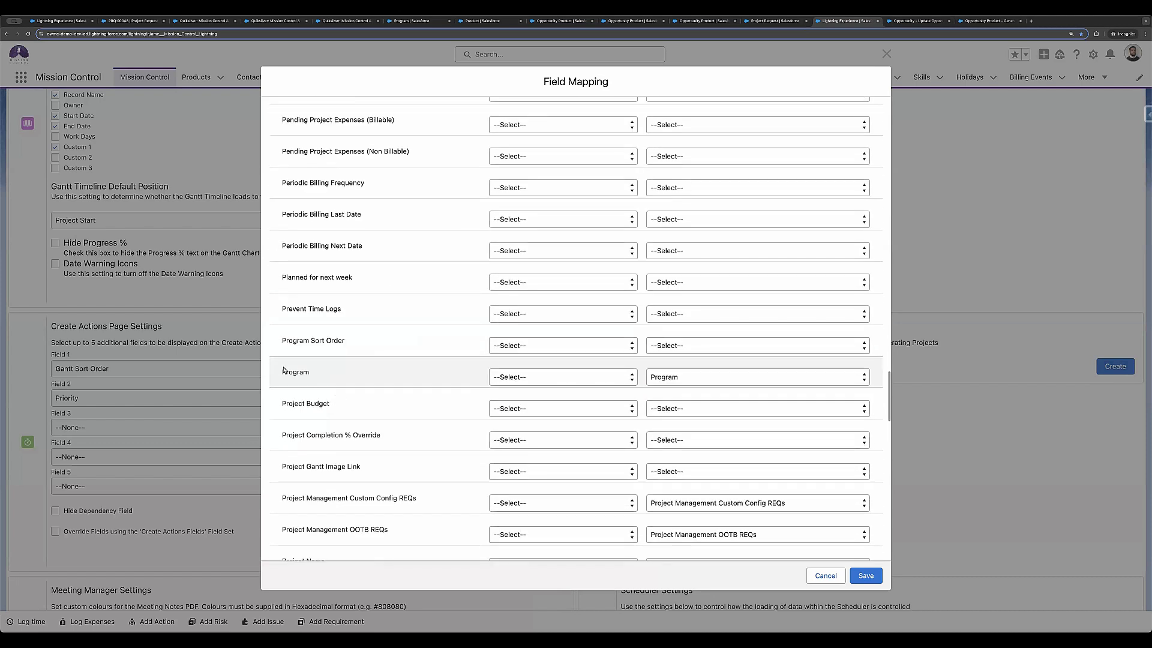
{"action": "left_click", "coordinate": [670, 385]}
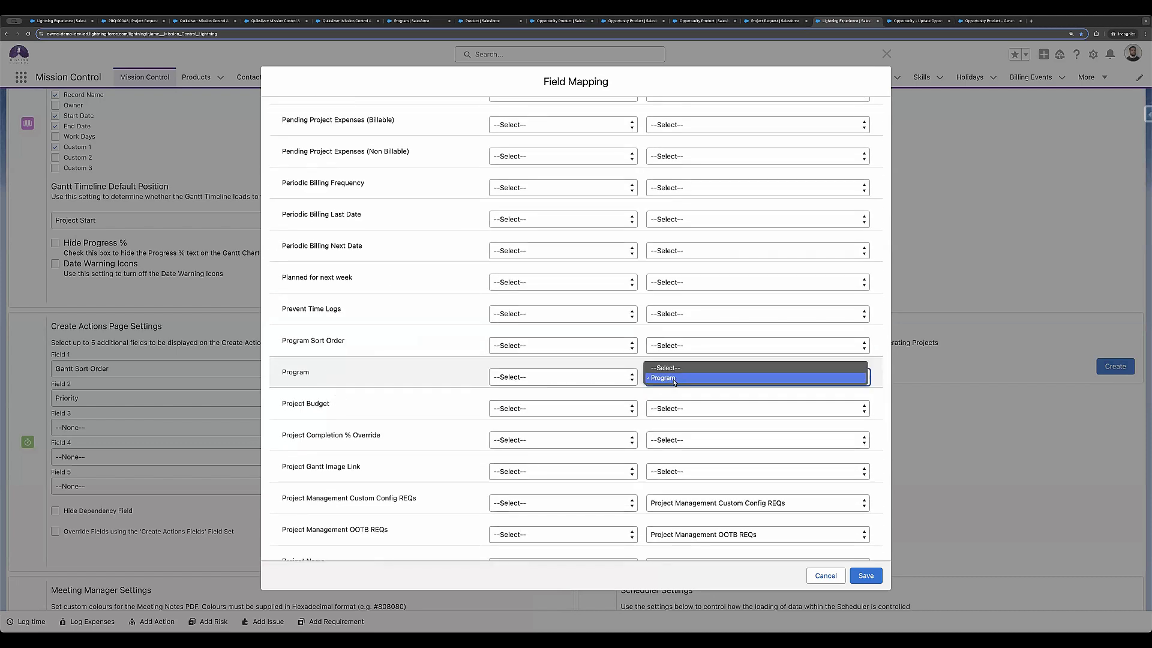
{"action": "left_click", "coordinate": [673, 379]}
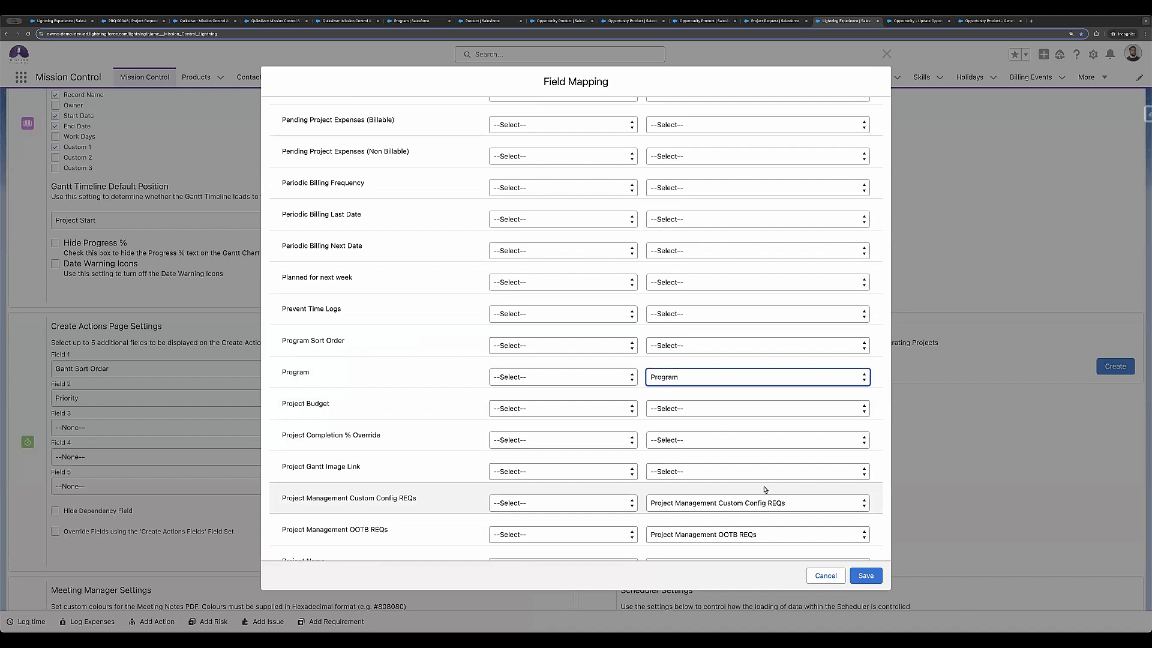
{"action": "left_click", "coordinate": [819, 576]}
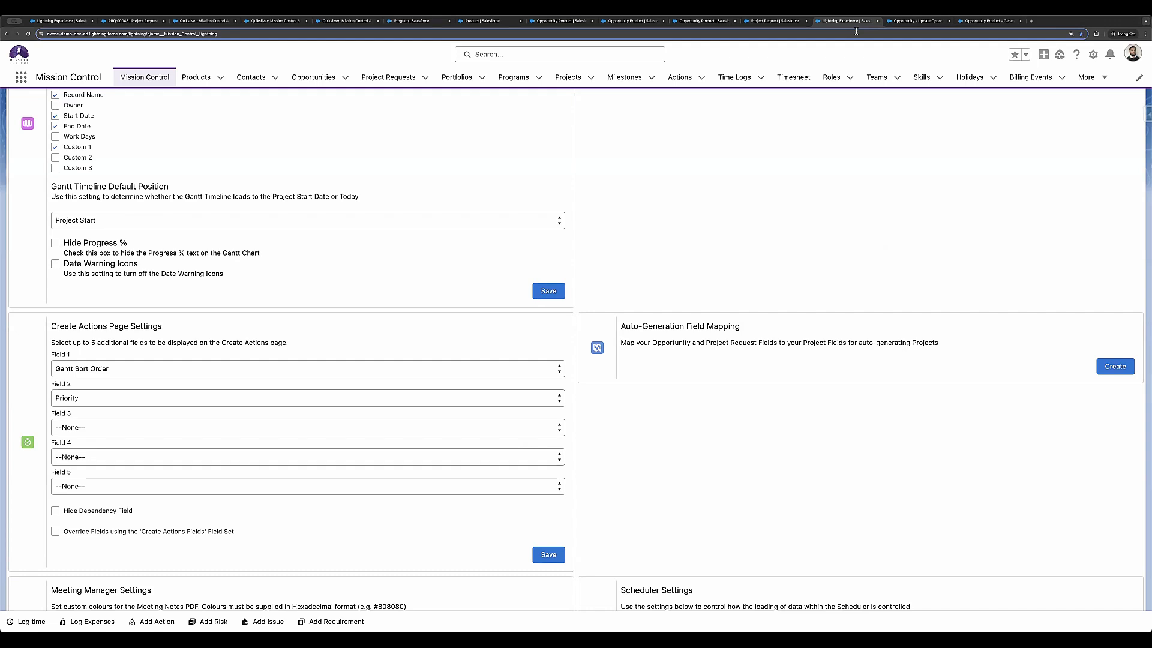
Step: Open the Opportunity - Update Opportunity Products flow and review its start object, trigger and entry condition settings
{"action": "left_click", "coordinate": [887, 24]}
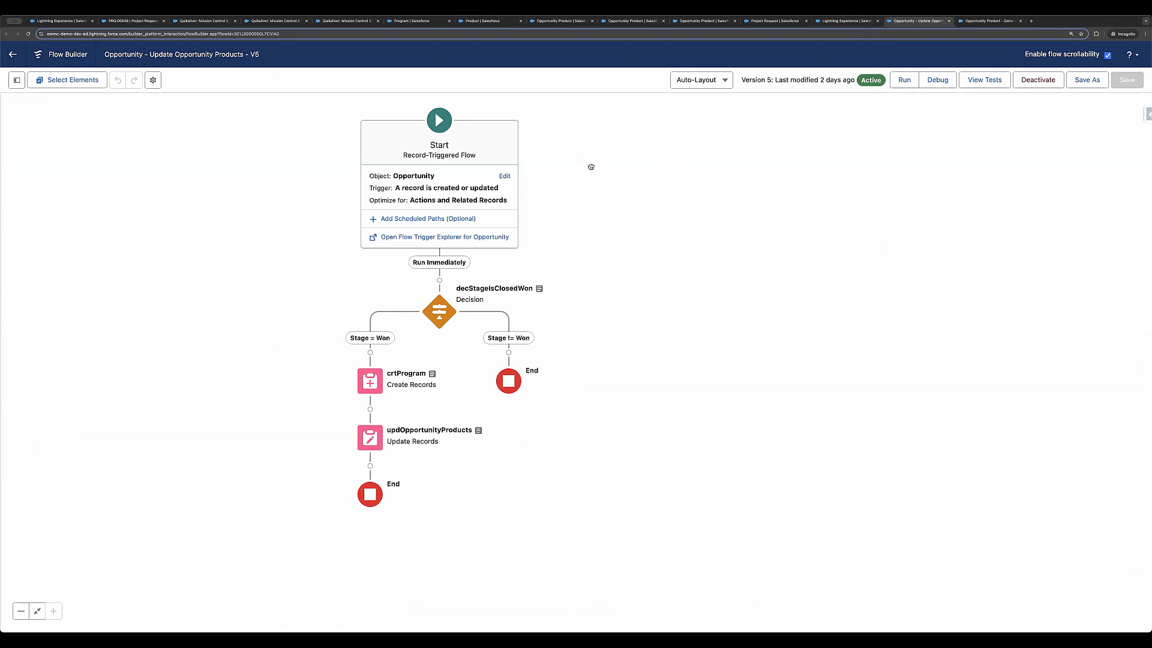
{"action": "left_click_drag", "start_coordinate": [591, 162], "coordinate": [666, 177]}
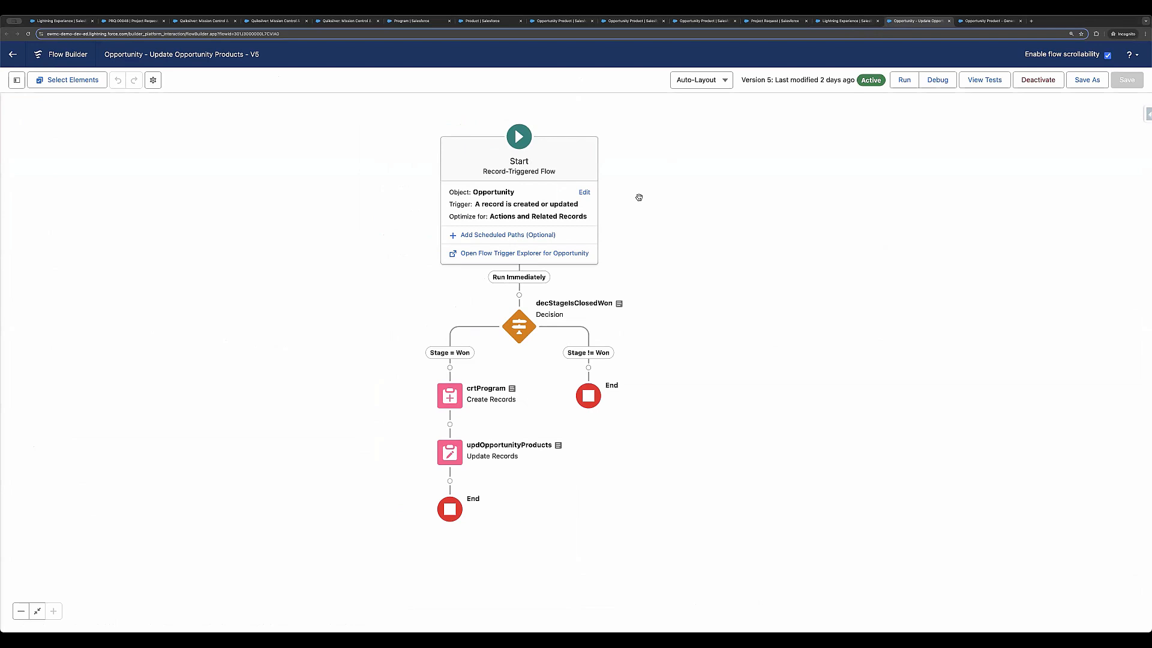
{"action": "left_click", "coordinate": [580, 196]}
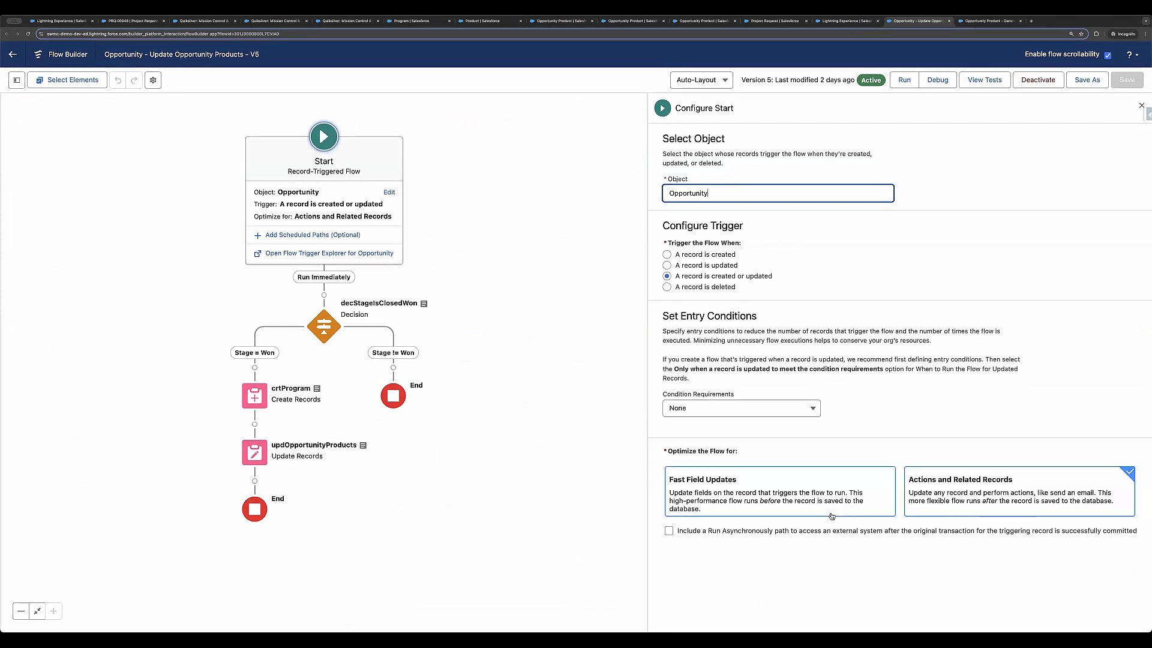
Step: Open the decStageIsClosedWon decision and review the conditions of its Stage = Won and Stage != Won outcomes
{"action": "left_click", "coordinate": [967, 518]}
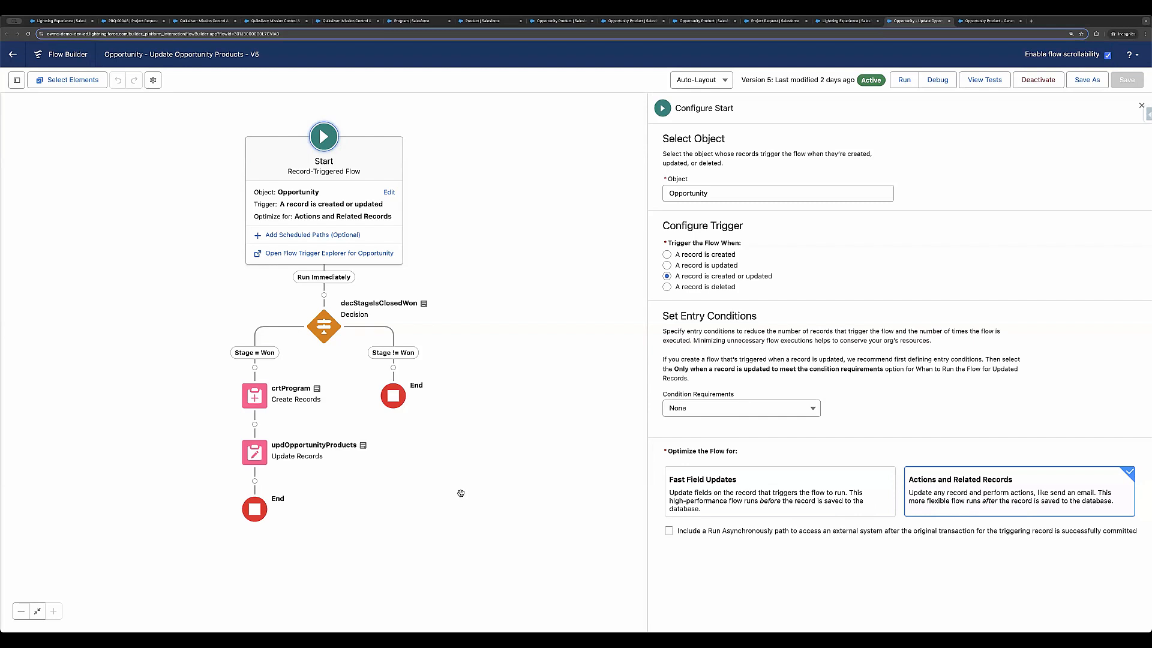
{"action": "left_click", "coordinate": [325, 324]}
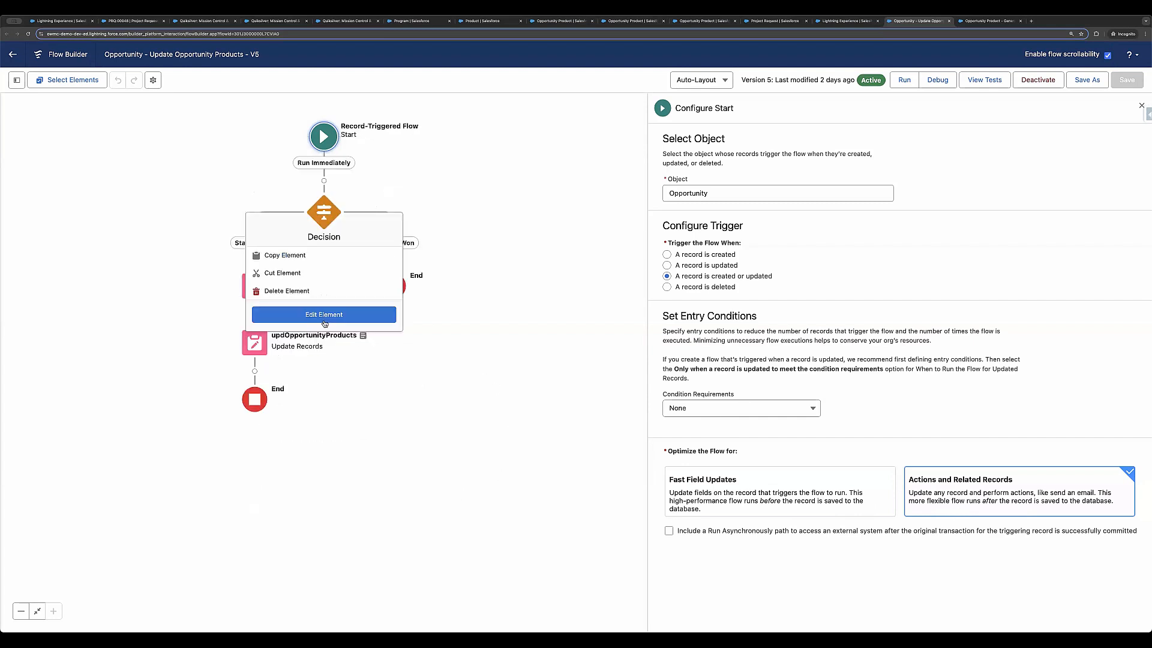
{"action": "left_click", "coordinate": [328, 314]}
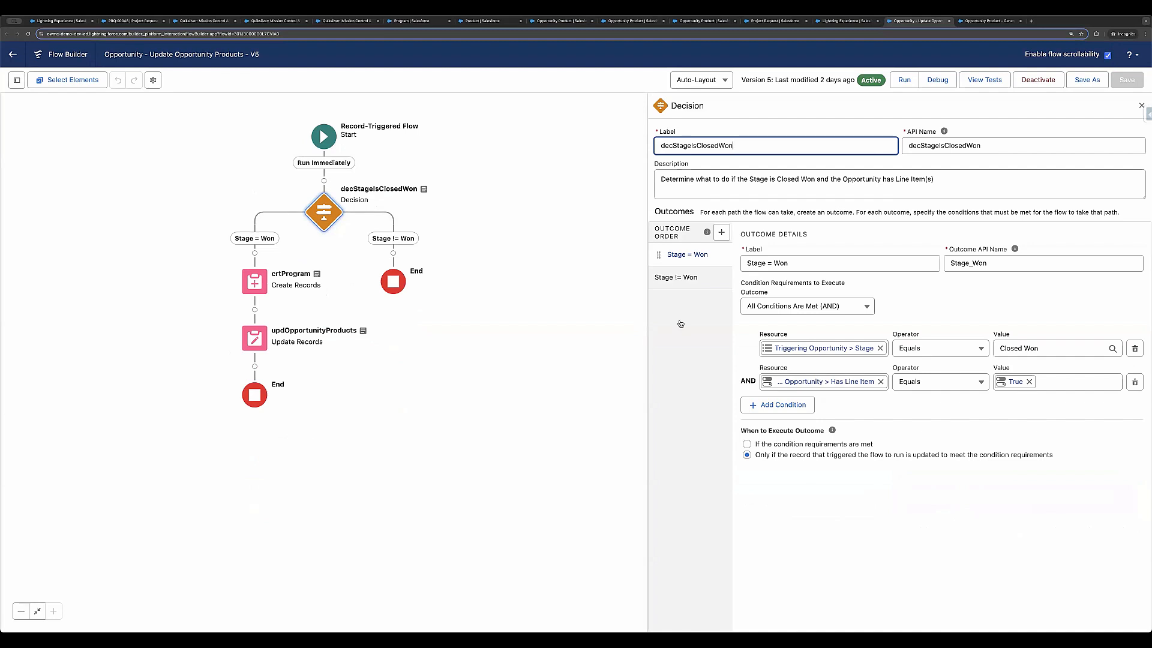
{"action": "left_click", "coordinate": [687, 279]}
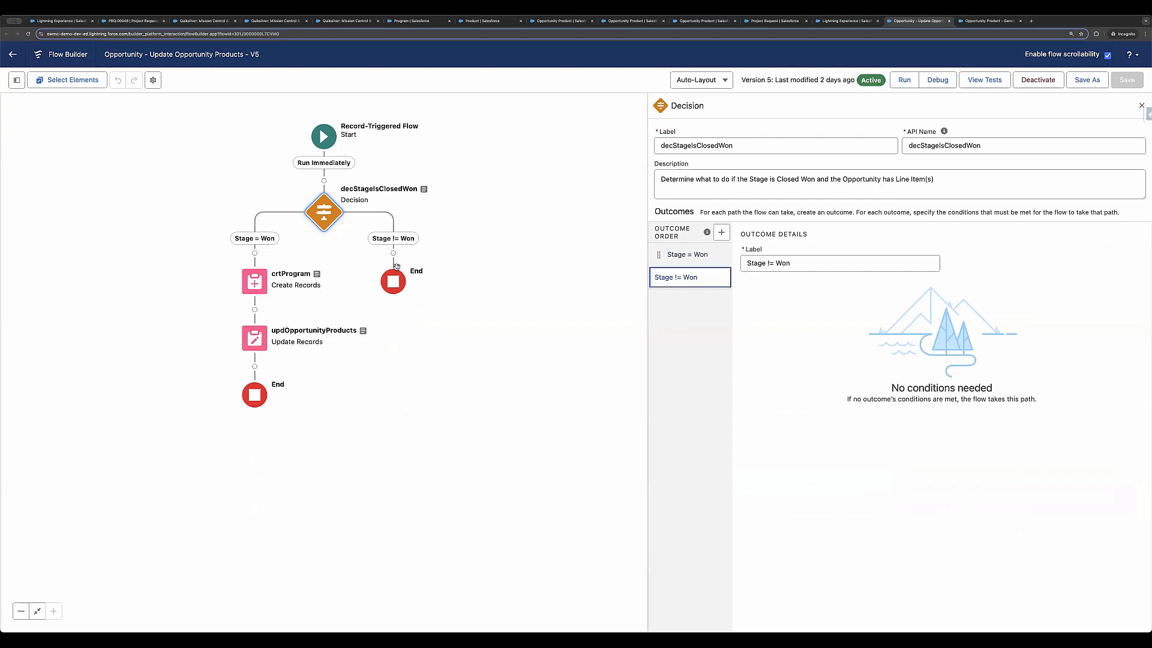
{"action": "left_click", "coordinate": [709, 253]}
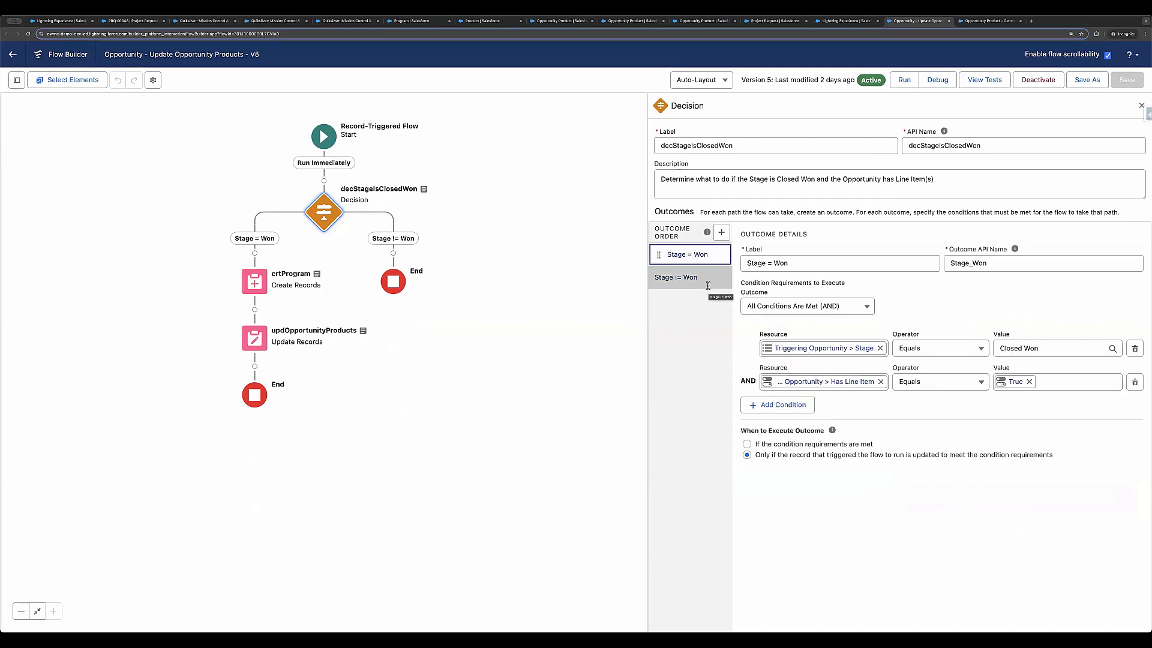
{"action": "left_click", "coordinate": [744, 432]}
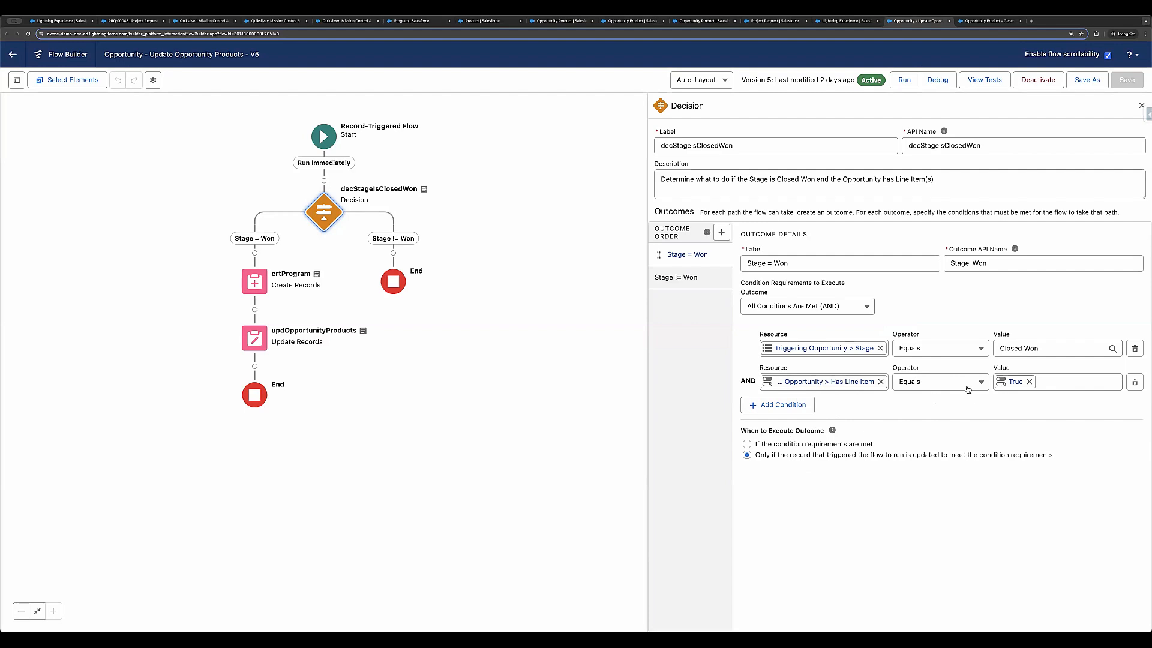
Step: Review the field values set by the crtProgram element and the filter and field updates in updOpportunityProducts
{"action": "double_click", "coordinate": [256, 283]}
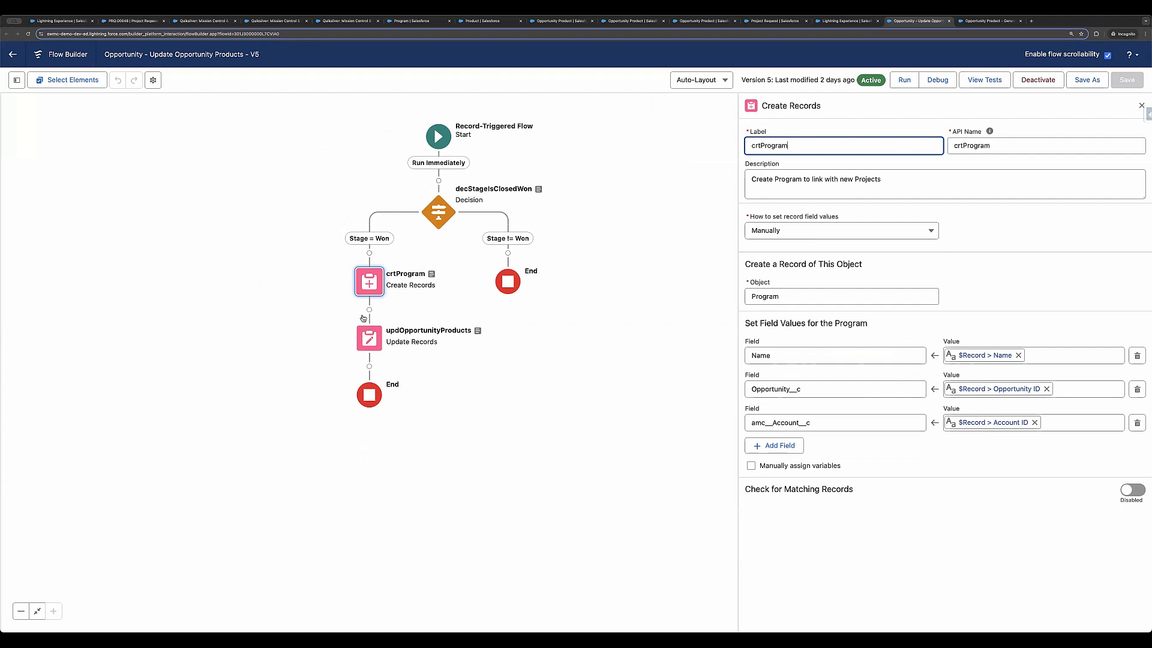
{"action": "left_click", "coordinate": [369, 337]}
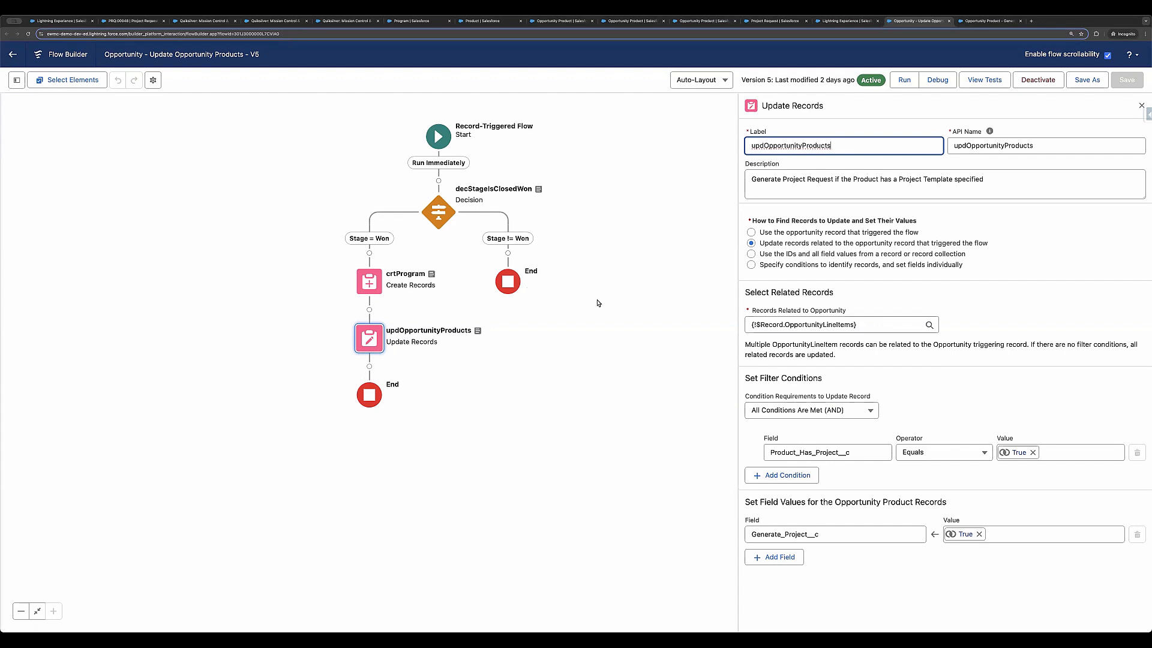
Step: Switch to the Opportunity Product - Generate Project Request flow and review its start settings and both decGenerateProject decision outcomes
{"action": "left_click", "coordinate": [994, 21]}
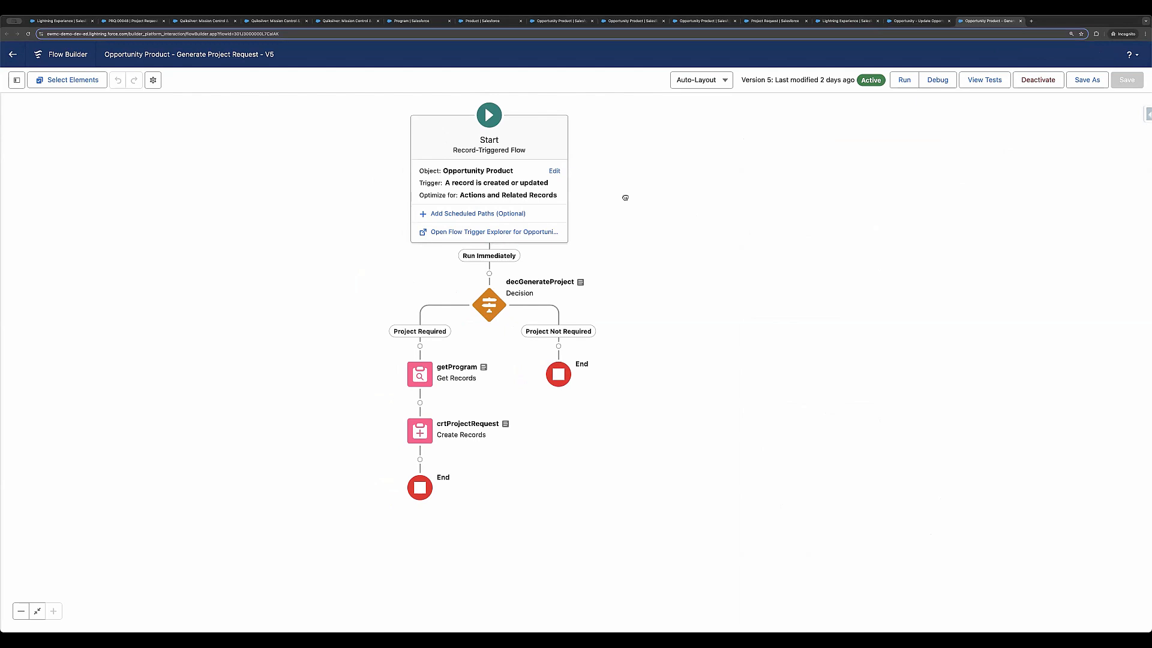
{"action": "left_click", "coordinate": [555, 174]}
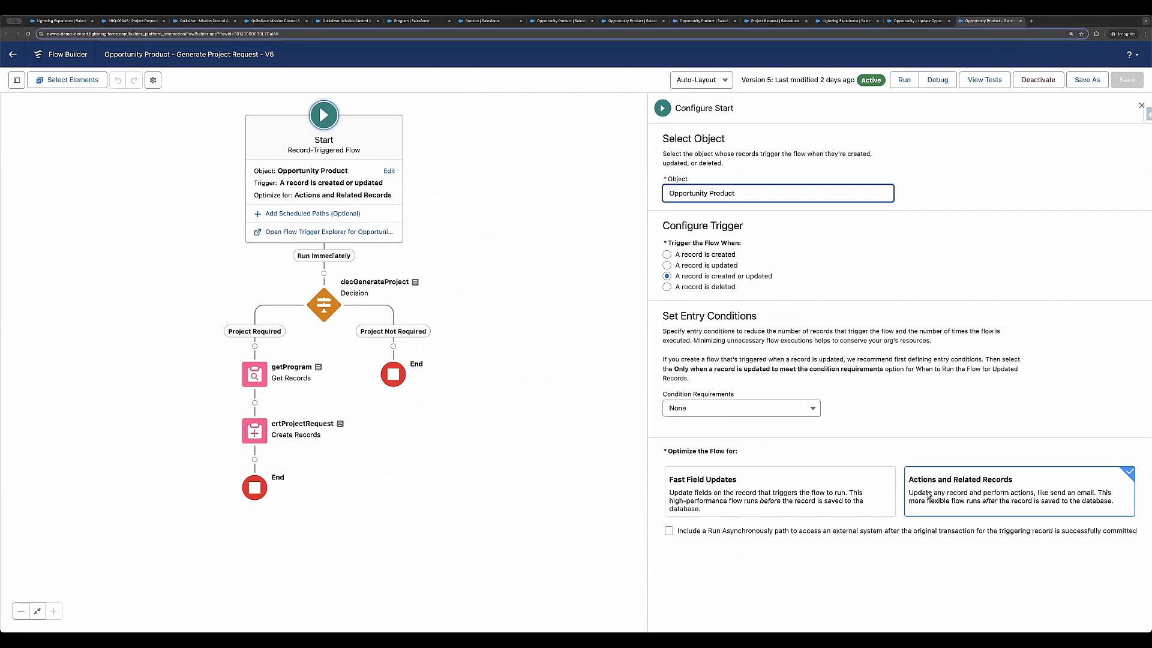
{"action": "left_click", "coordinate": [326, 306]}
{"action": "left_click", "coordinate": [324, 407]}
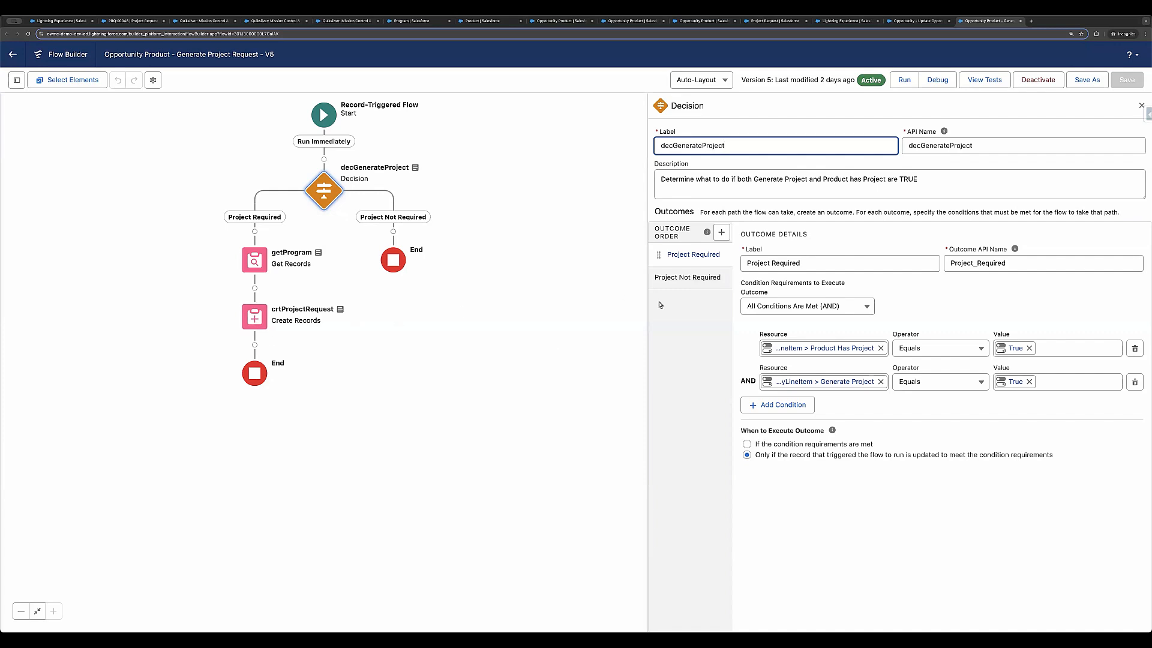
{"action": "left_click", "coordinate": [698, 279]}
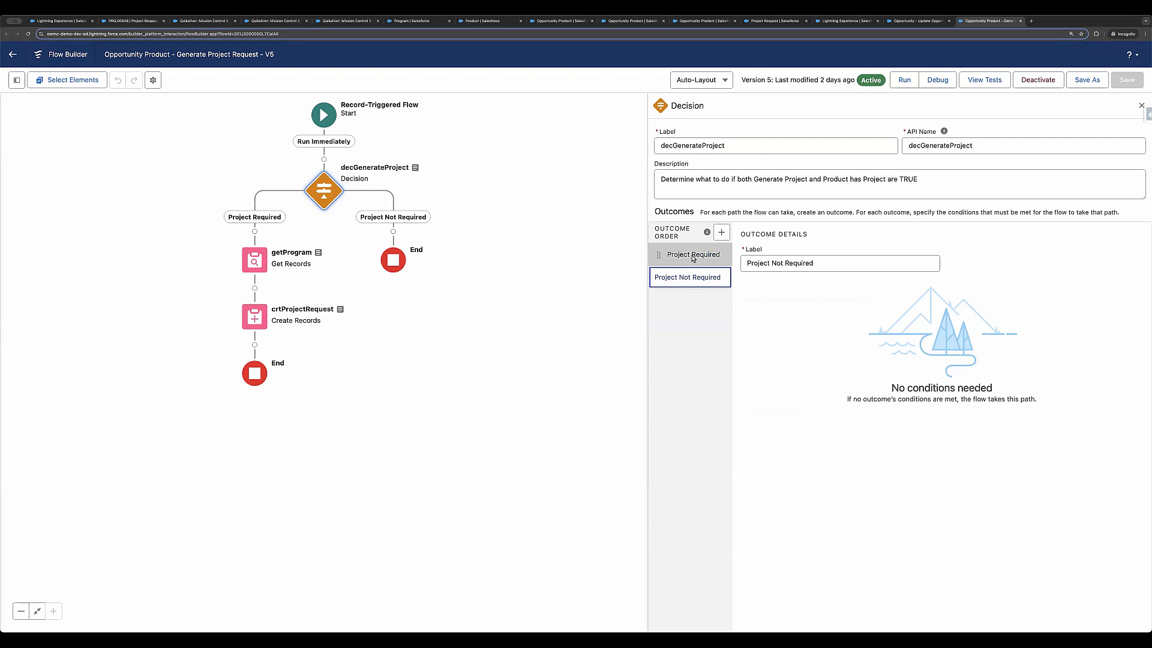
{"action": "left_click", "coordinate": [693, 258]}
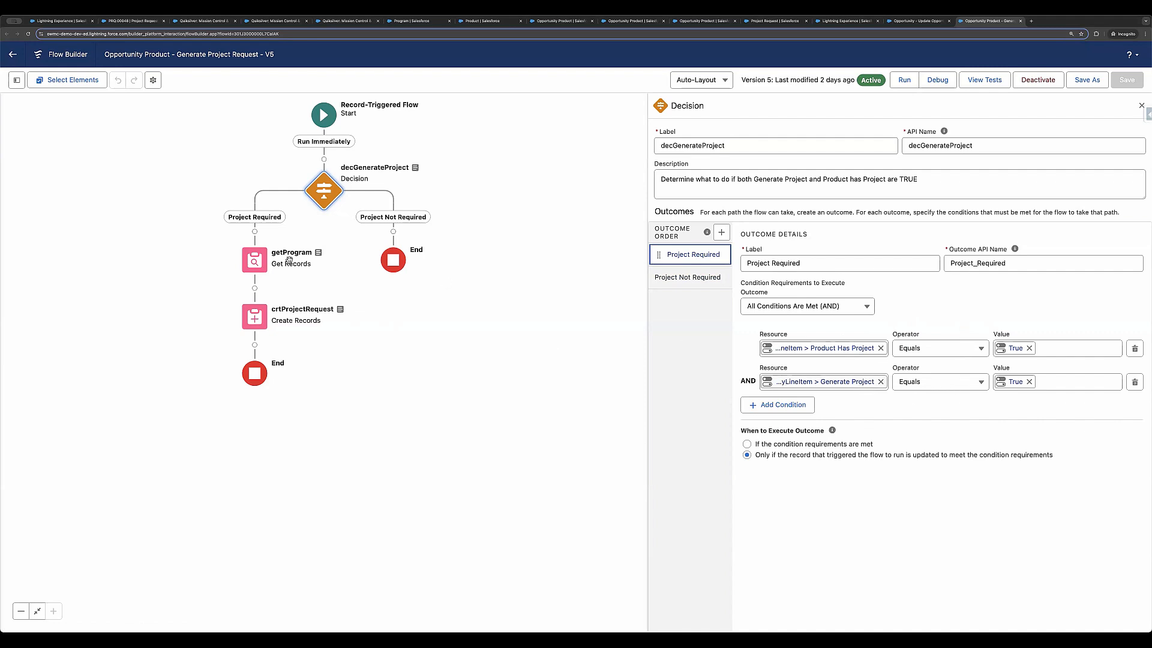
Step: Review the getProgram element's record filter and all the field values that crtProjectRequest assigns to the new project request
{"action": "double_click", "coordinate": [251, 263]}
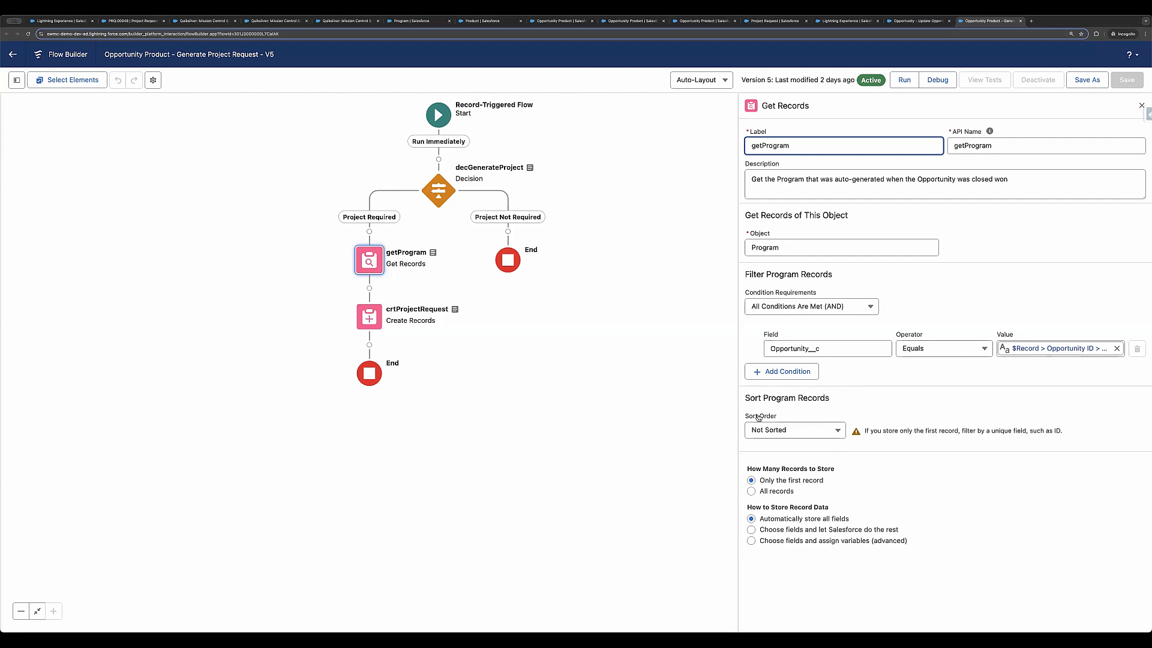
{"action": "left_click", "coordinate": [365, 324]}
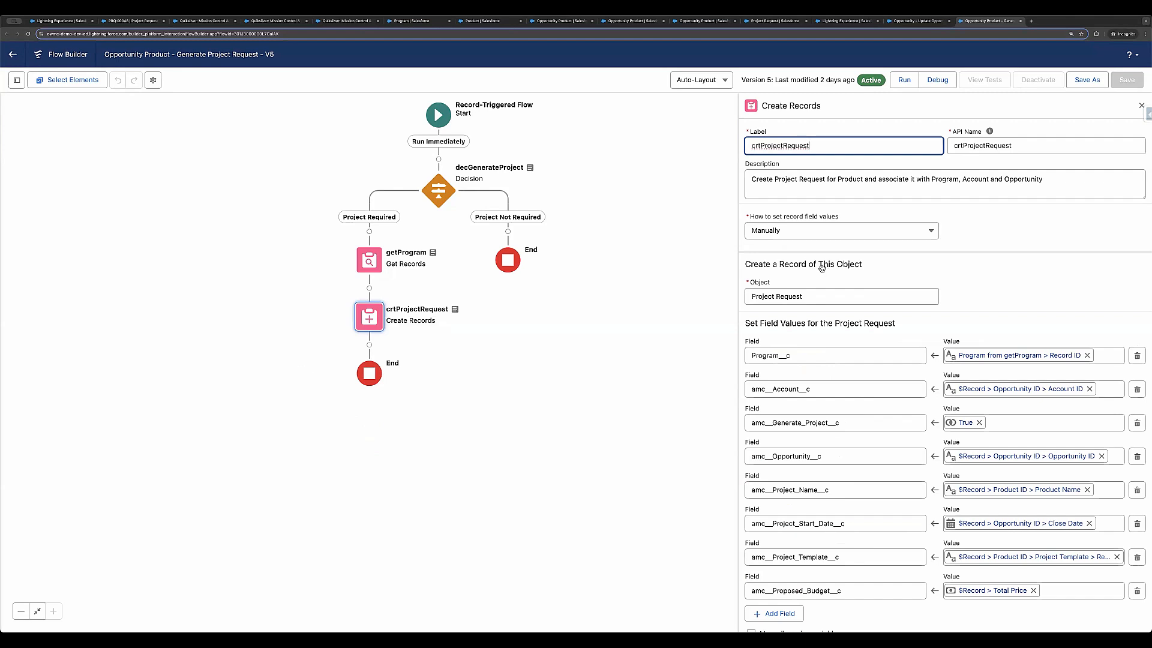
{"action": "scroll", "coordinate": [822, 268], "scroll_direction": "down", "scroll_amount": 2}
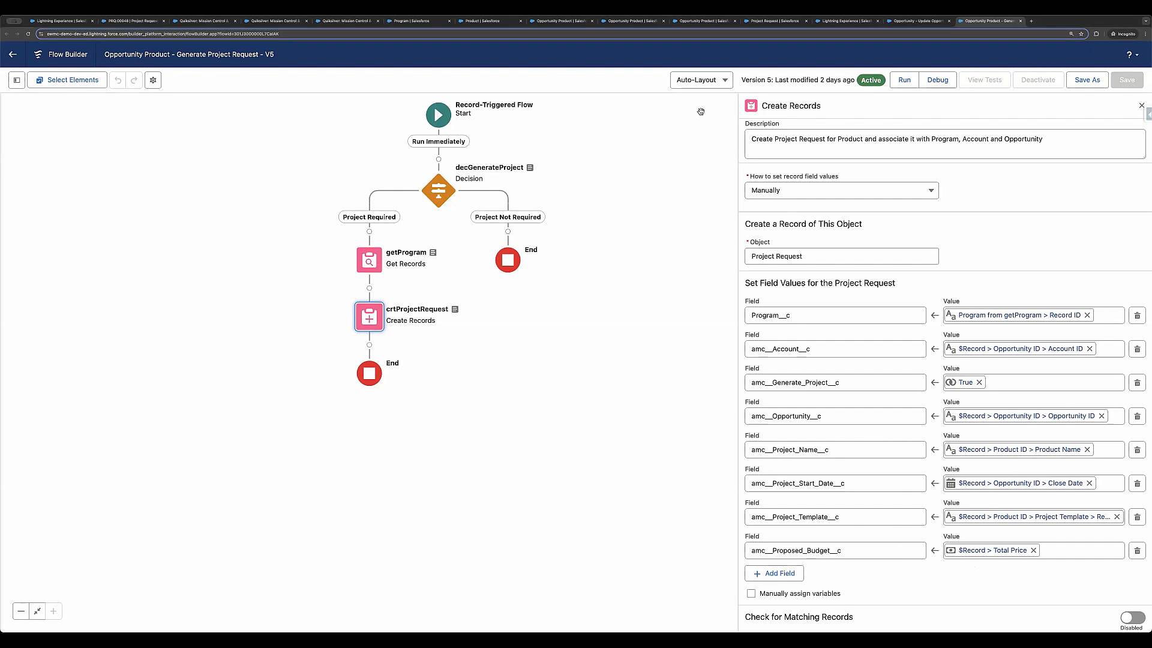
Step: Return to the IntelliMail Implementation project request and preview its linked program
{"action": "left_click", "coordinate": [130, 22]}
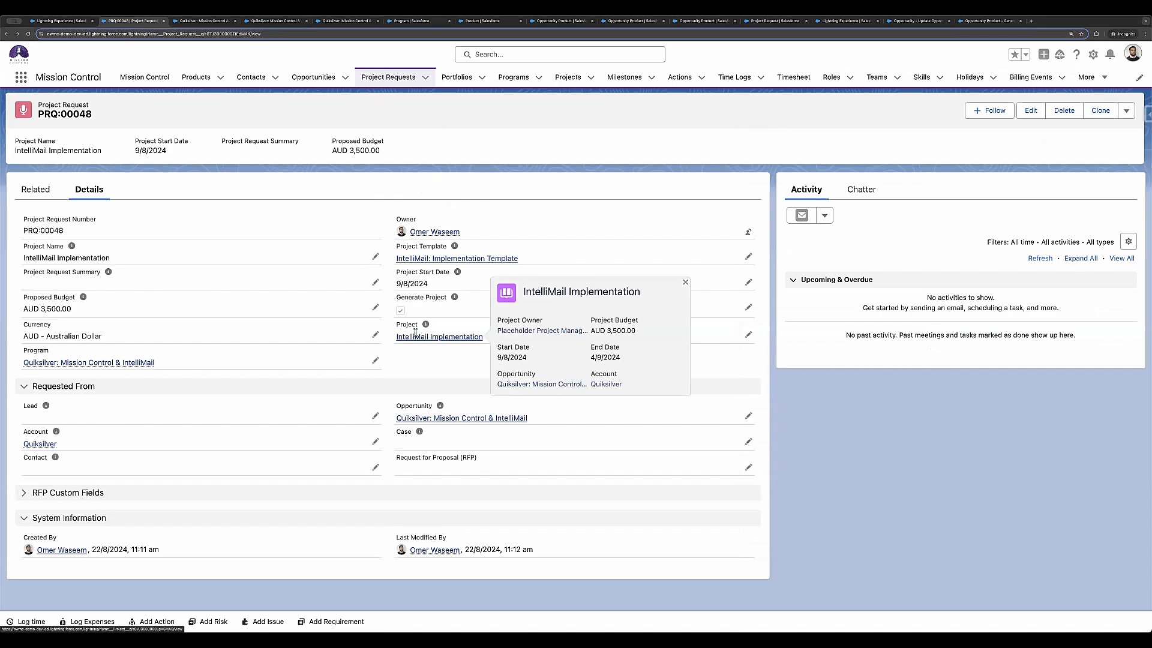
{"action": "left_click", "coordinate": [67, 22]}
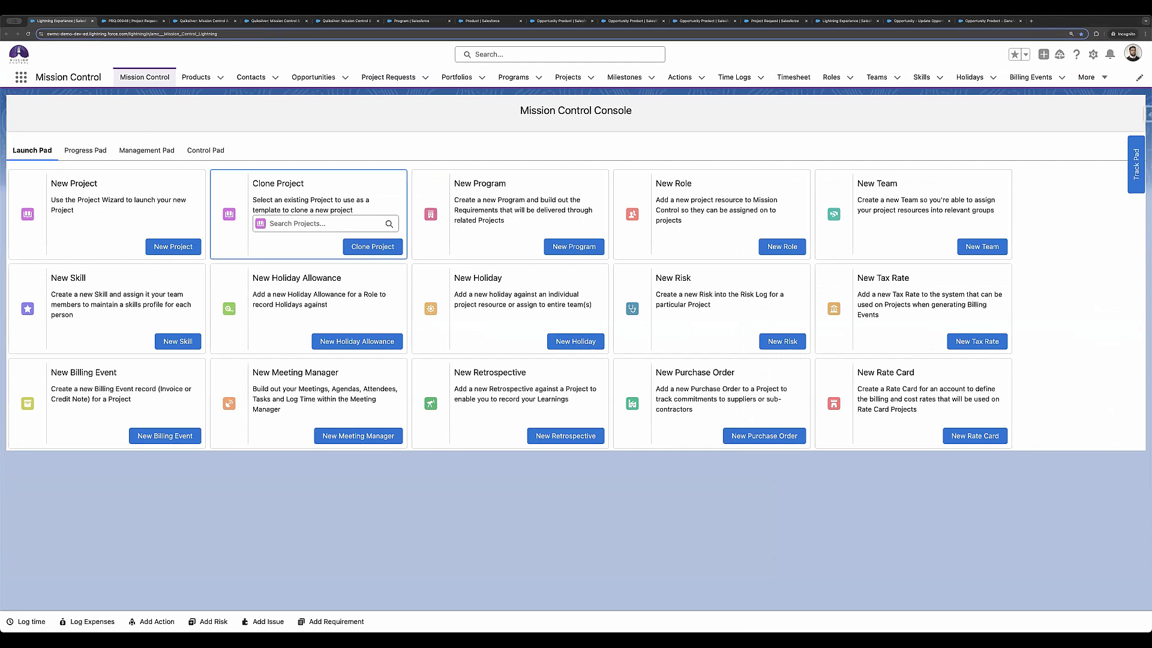
{"action": "left_click", "coordinate": [132, 21]}
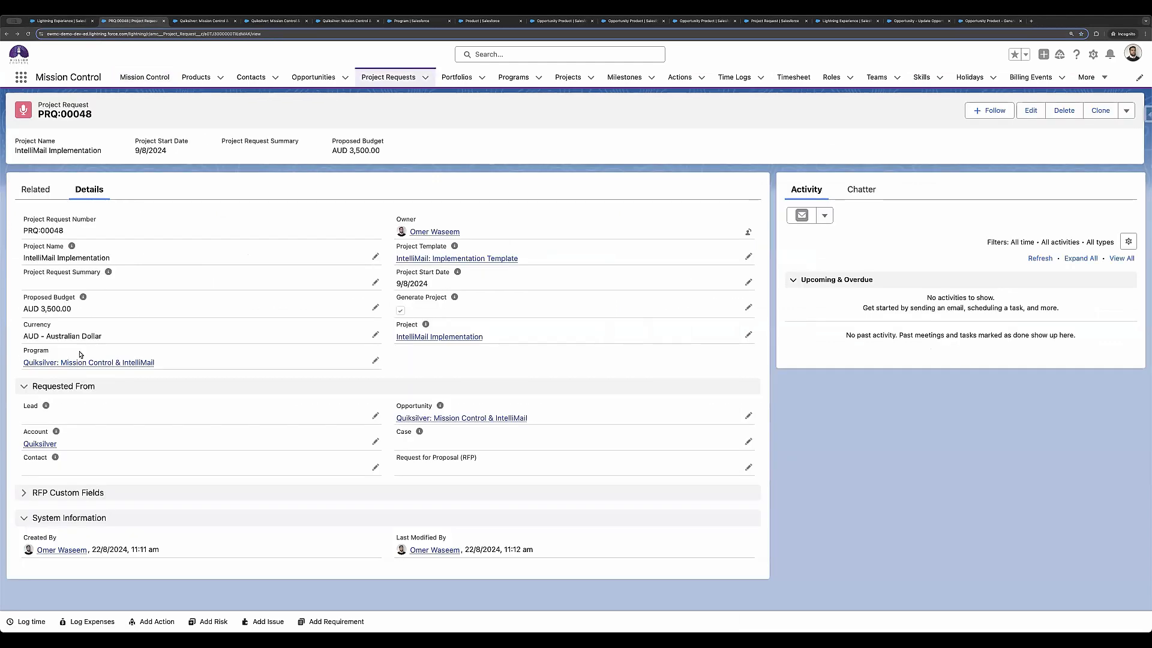
{"action": "mouse_move", "coordinate": [74, 365]}
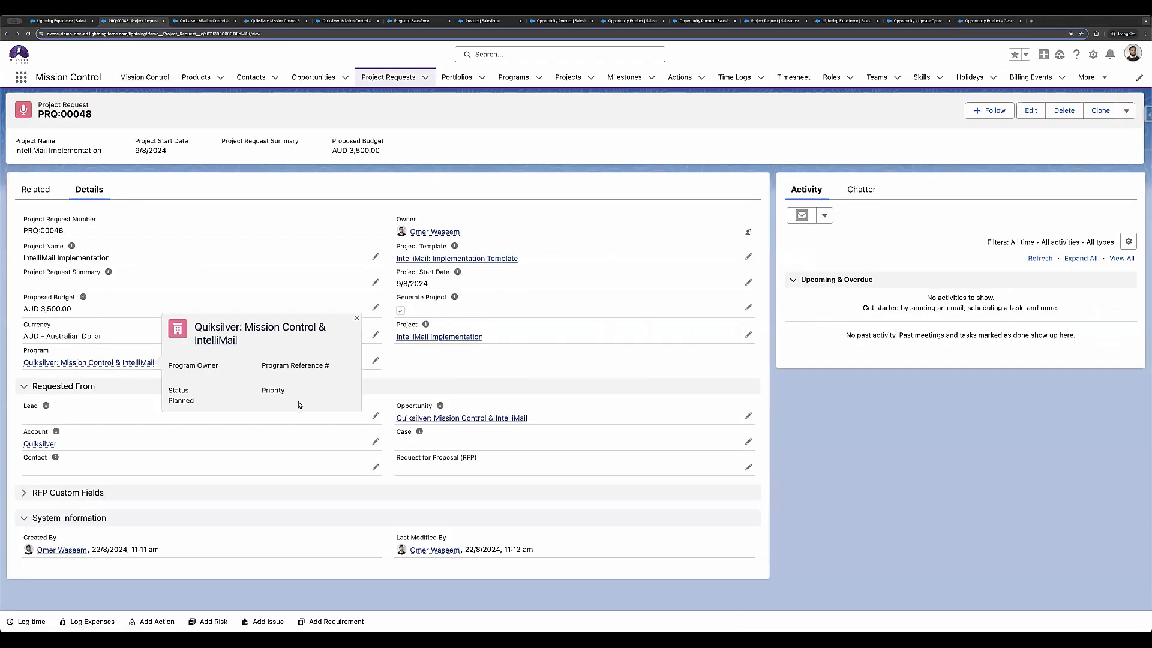
Step: Go back to the Quiksilver opportunity, reload it, and check the fields in its Project Auto Generation section
{"action": "left_click", "coordinate": [6, 33]}
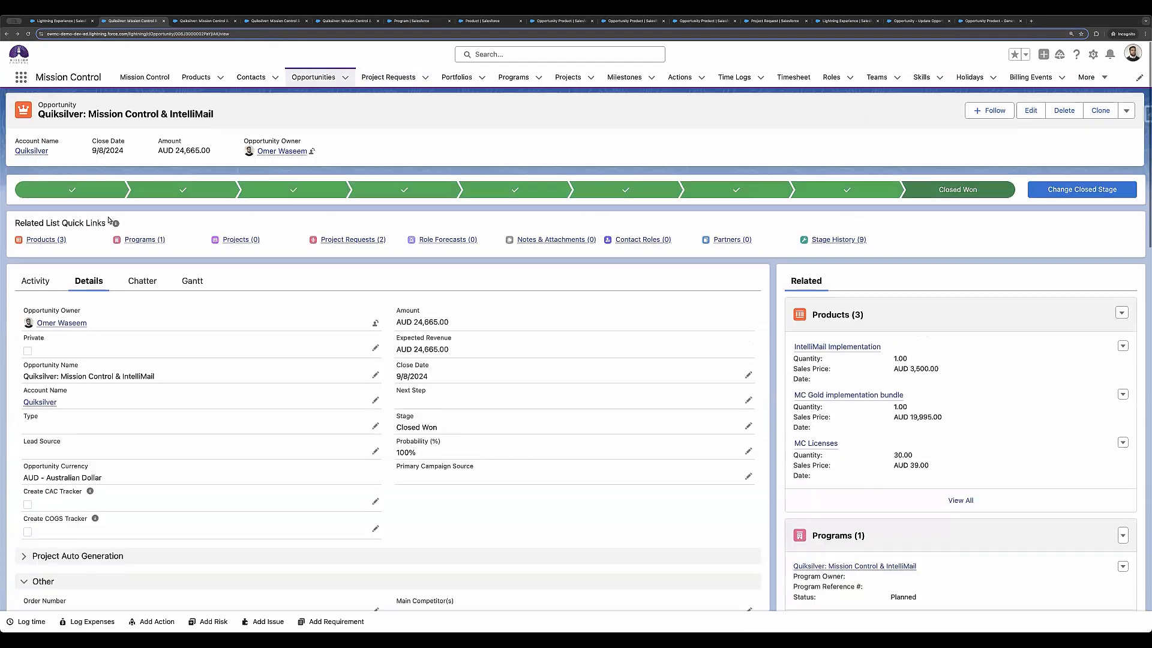
{"action": "left_click", "coordinate": [28, 33]}
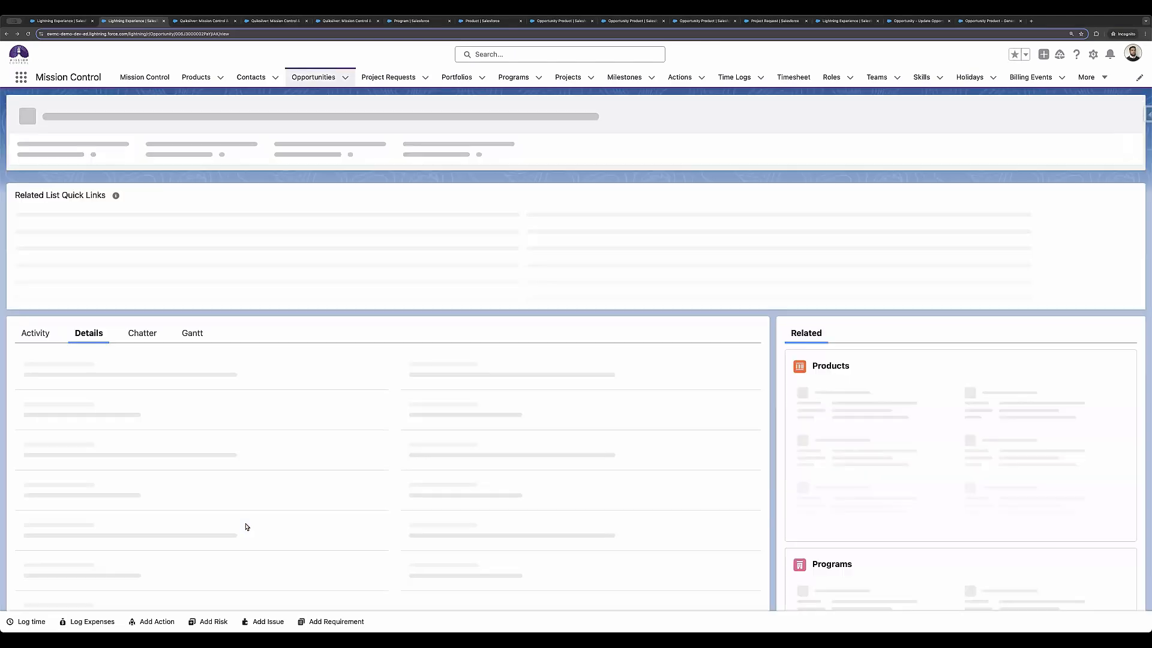
{"action": "scroll", "coordinate": [138, 478], "scroll_direction": "down", "scroll_amount": 1}
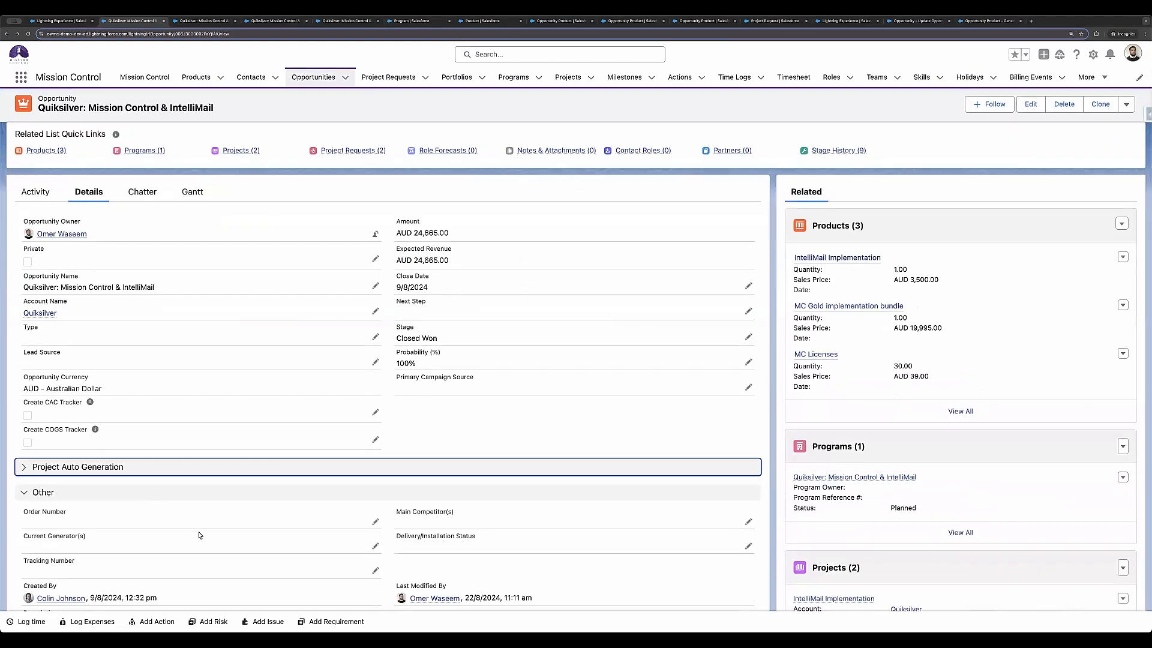
{"action": "left_click", "coordinate": [154, 462]}
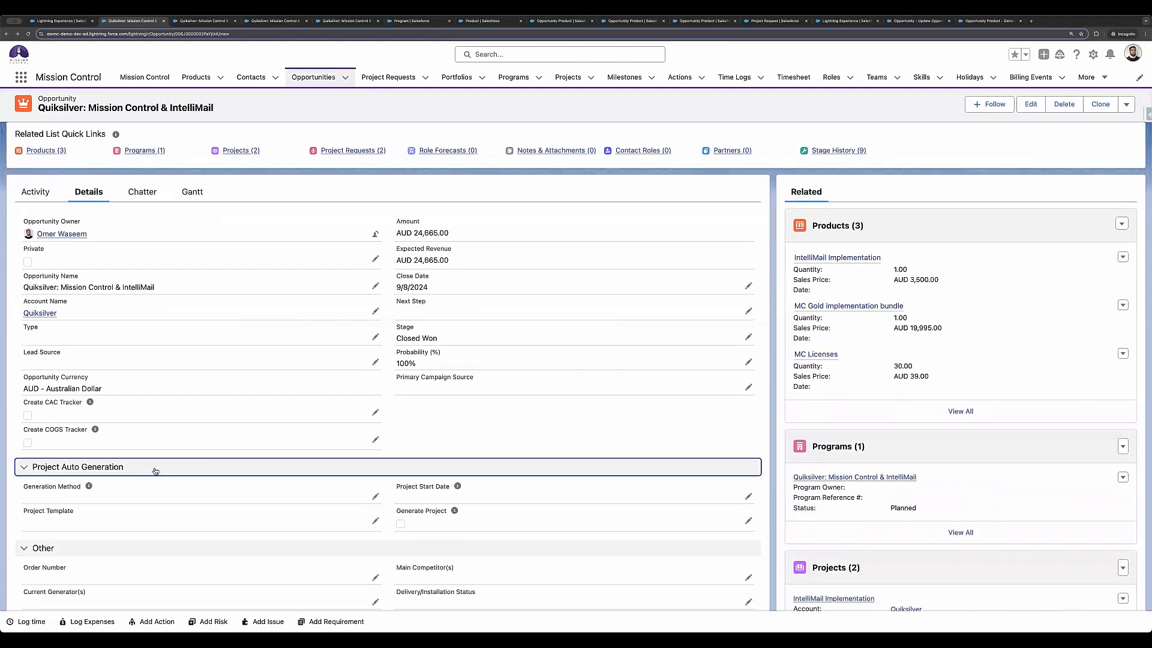
{"action": "left_click", "coordinate": [155, 471]}
Step: Review the opportunity's related products, programs, projects and project requests
{"action": "scroll", "coordinate": [808, 330], "scroll_direction": "down", "scroll_amount": 3}
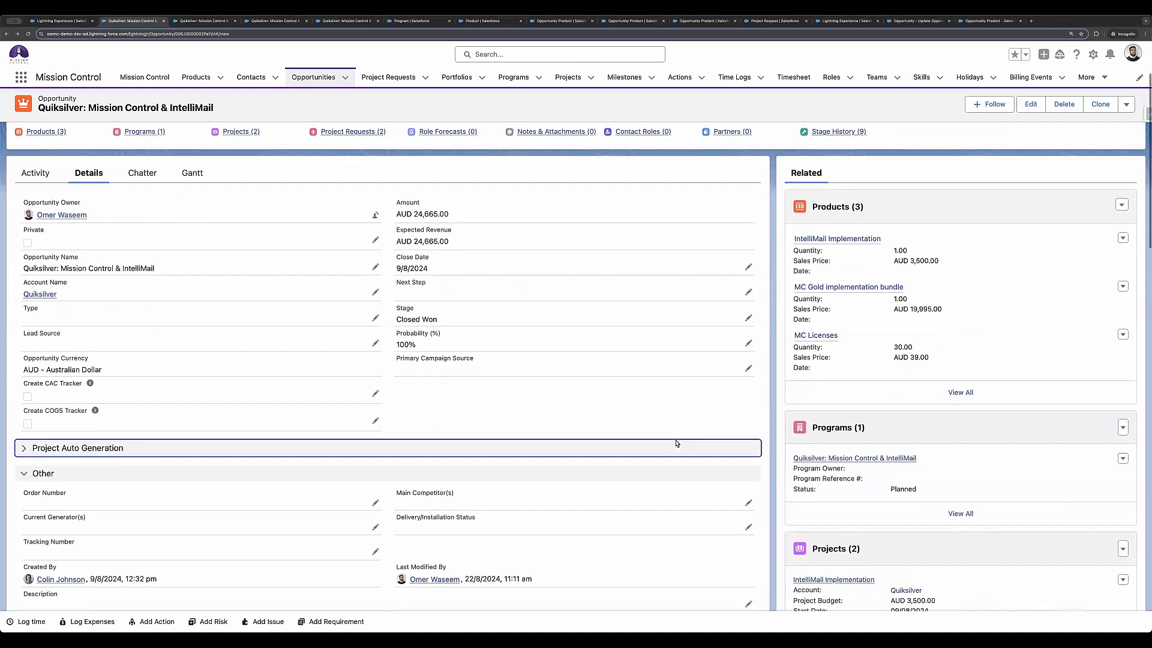
{"action": "scroll", "coordinate": [808, 330], "scroll_direction": "up", "scroll_amount": 2}
{"action": "scroll", "coordinate": [879, 307], "scroll_direction": "down", "scroll_amount": 5}
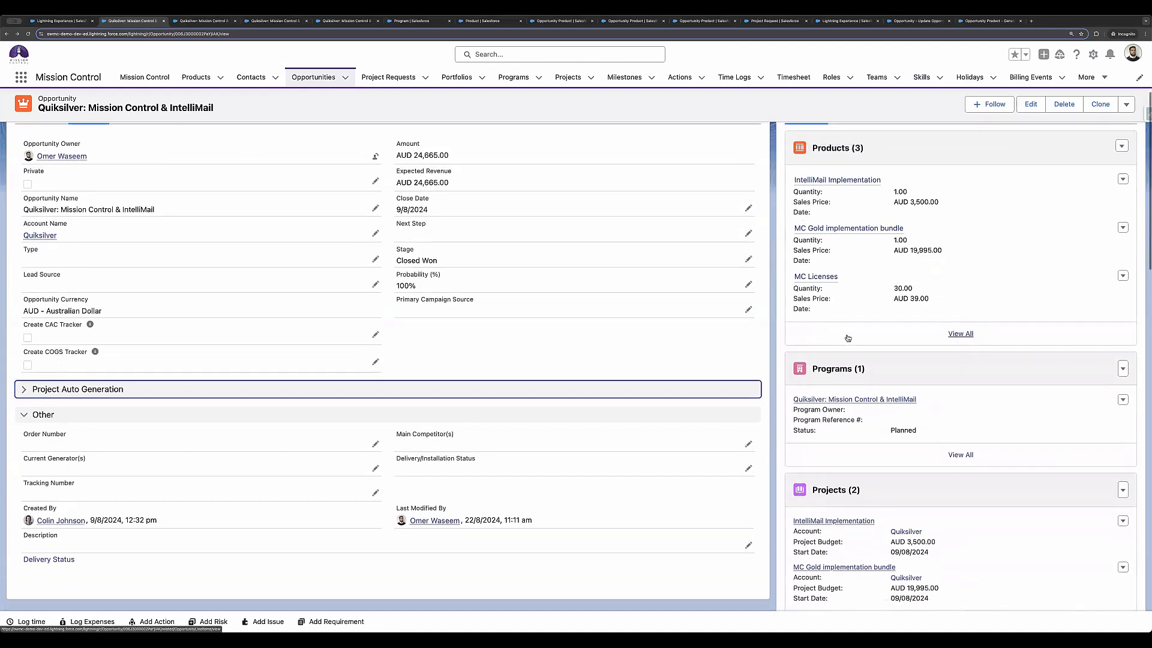
{"action": "scroll", "coordinate": [875, 324], "scroll_direction": "down", "scroll_amount": 2}
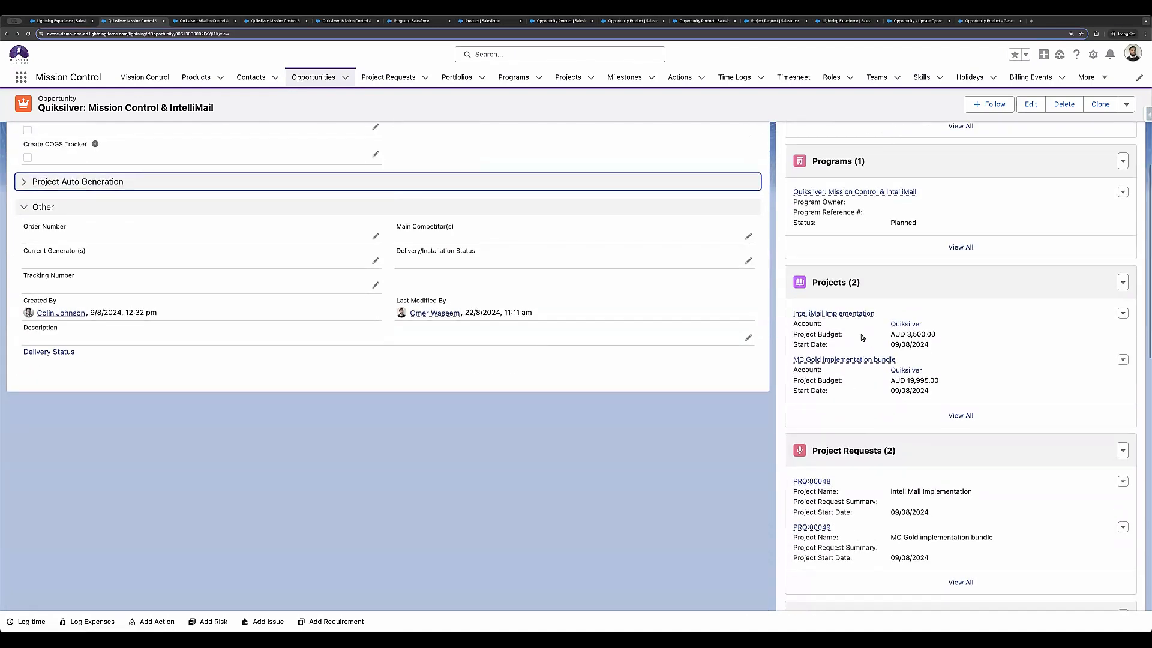
{"action": "scroll", "coordinate": [861, 336], "scroll_direction": "up", "scroll_amount": 3}
{"action": "scroll", "coordinate": [861, 337], "scroll_direction": "up", "scroll_amount": 2}
{"action": "mouse_move", "coordinate": [860, 348]}
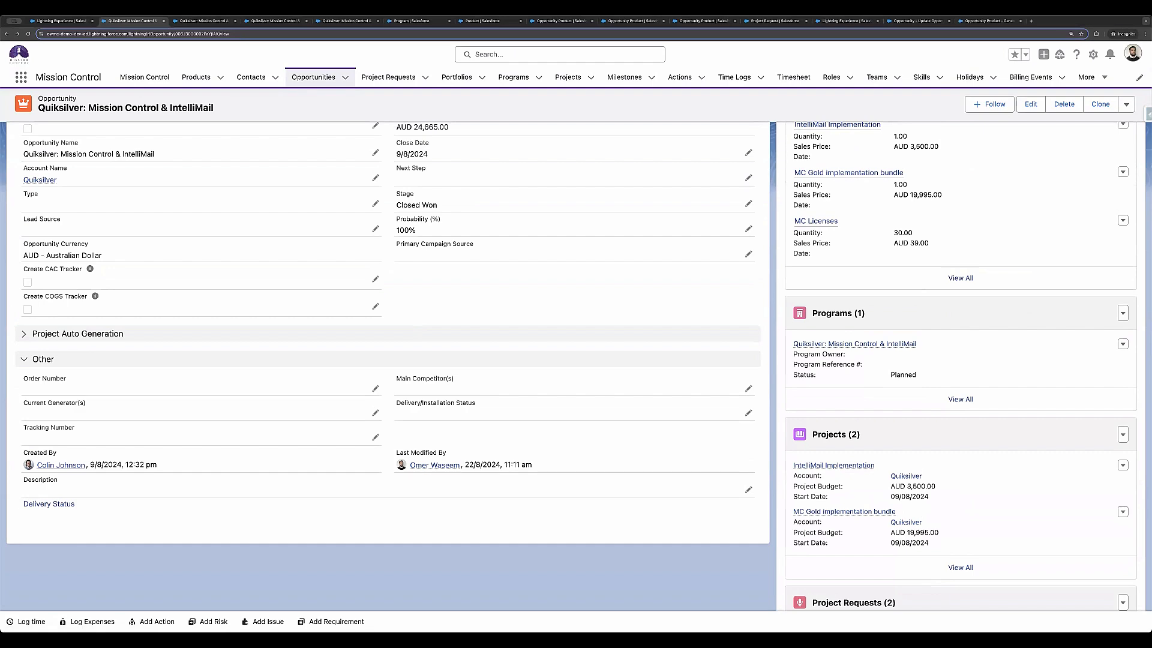
{"action": "scroll", "coordinate": [471, 496], "scroll_direction": "up", "scroll_amount": 5}
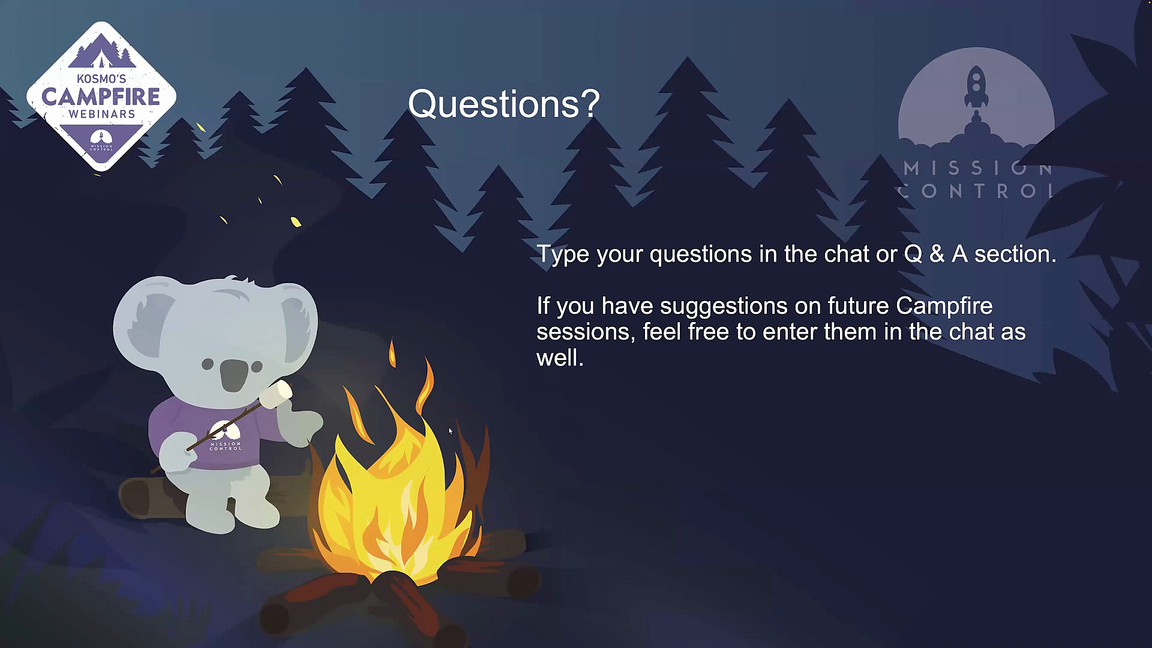
{"action": "left_click", "coordinate": [627, 457]}
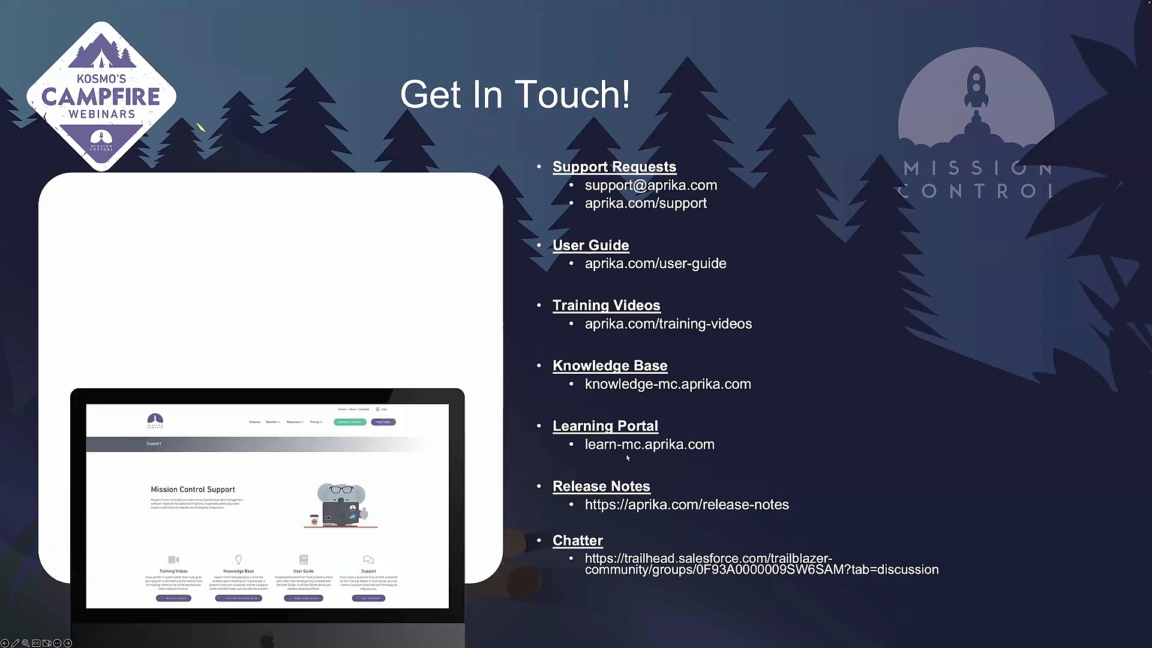